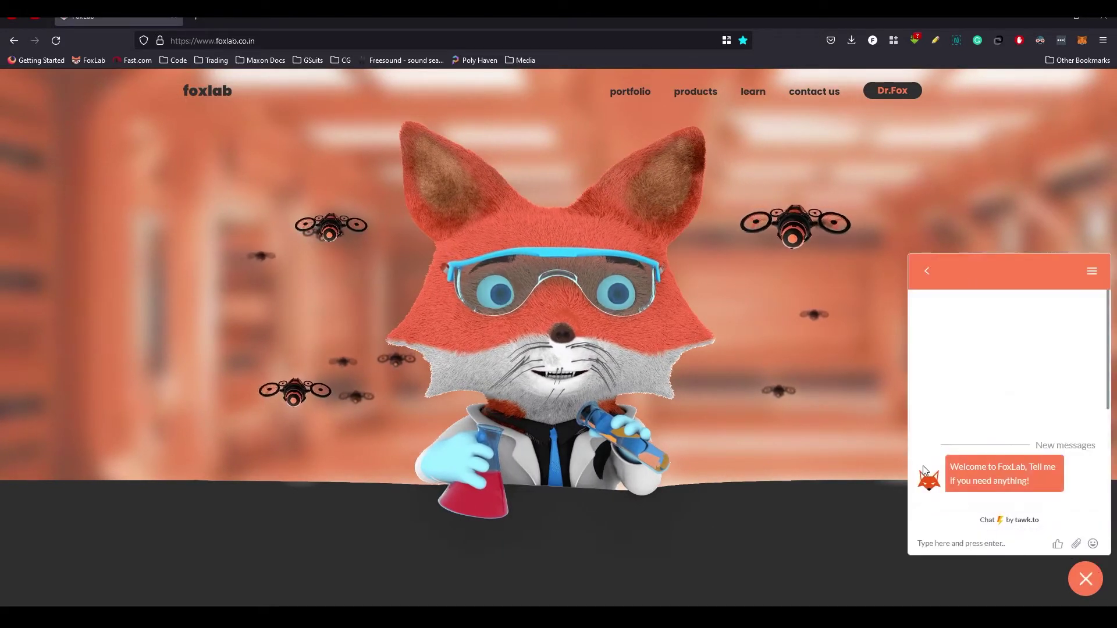
Close the chat widget and look through the FoxLab home page and its contact information.
click(925, 271)
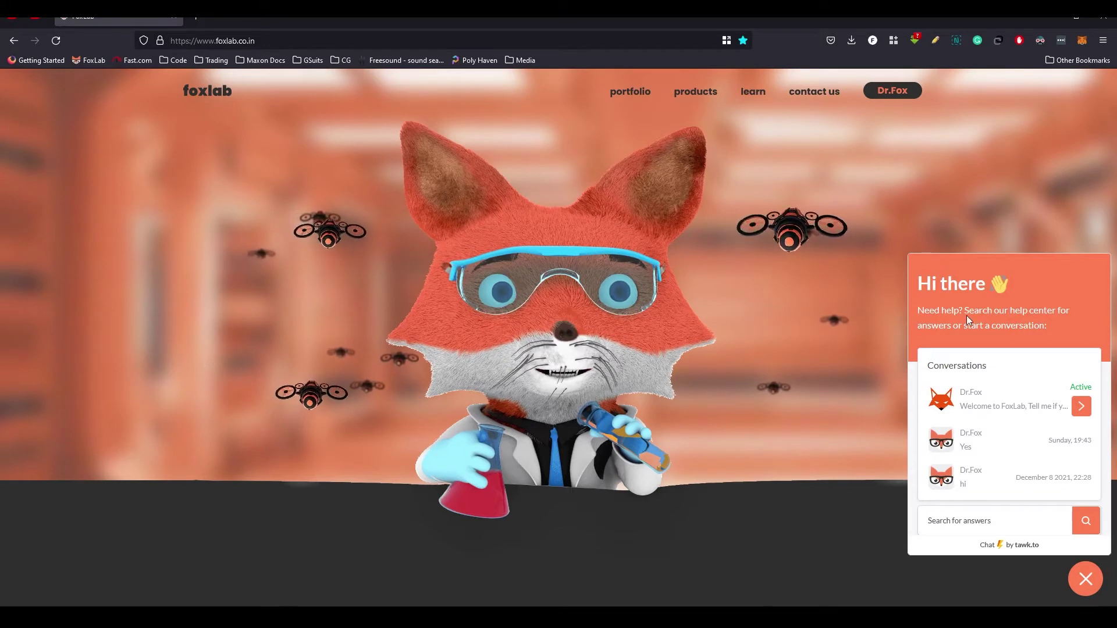
click(1085, 579)
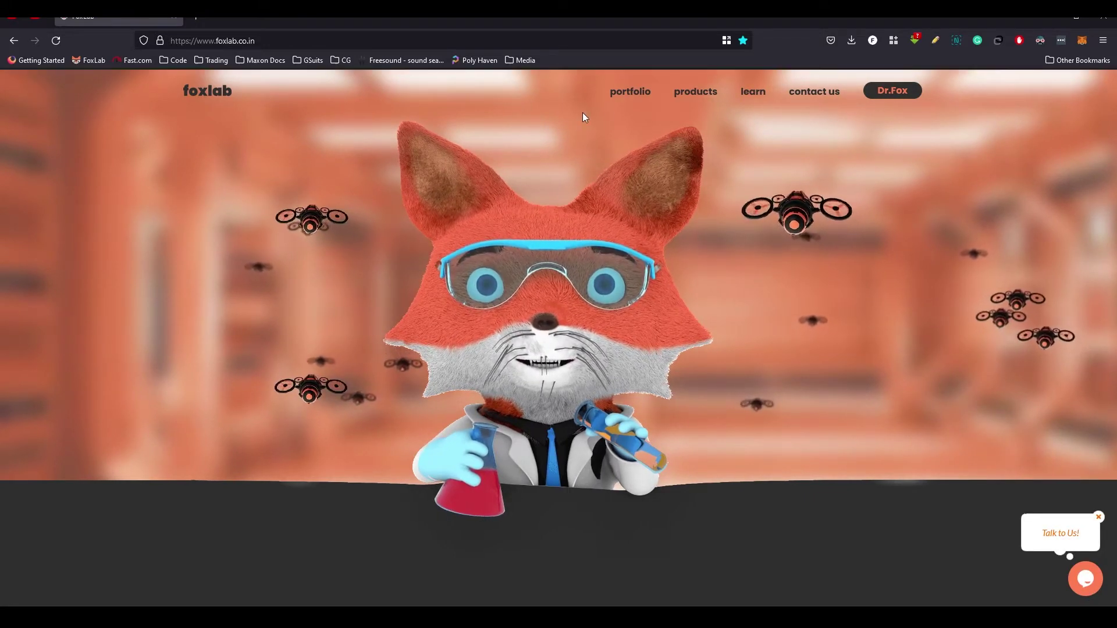
scroll(440, 354, down, 4)
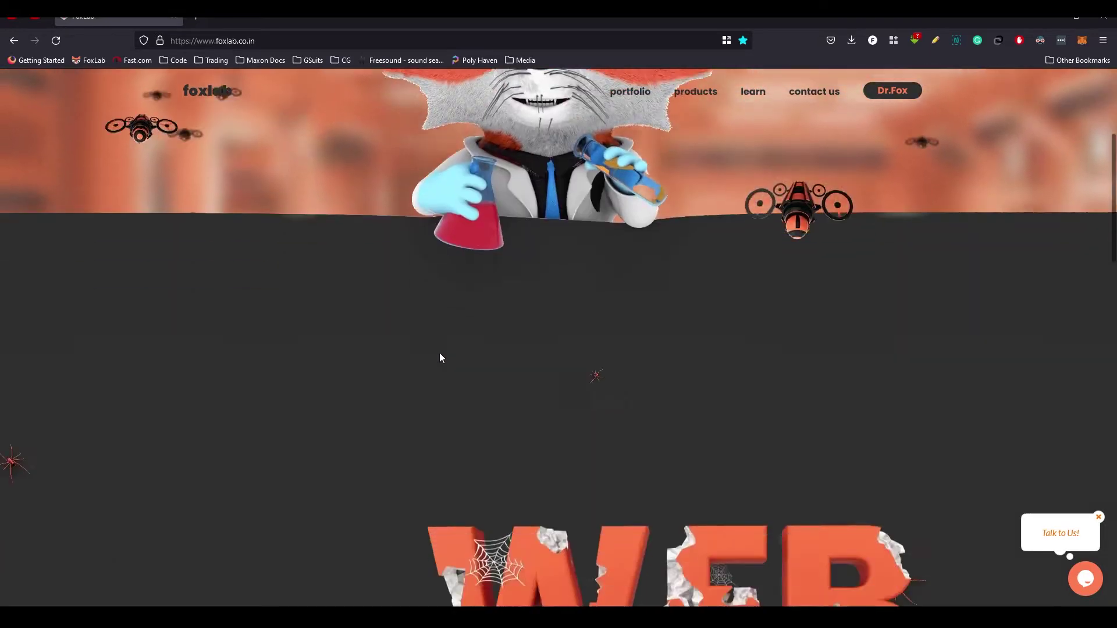
scroll(439, 356, down, 12)
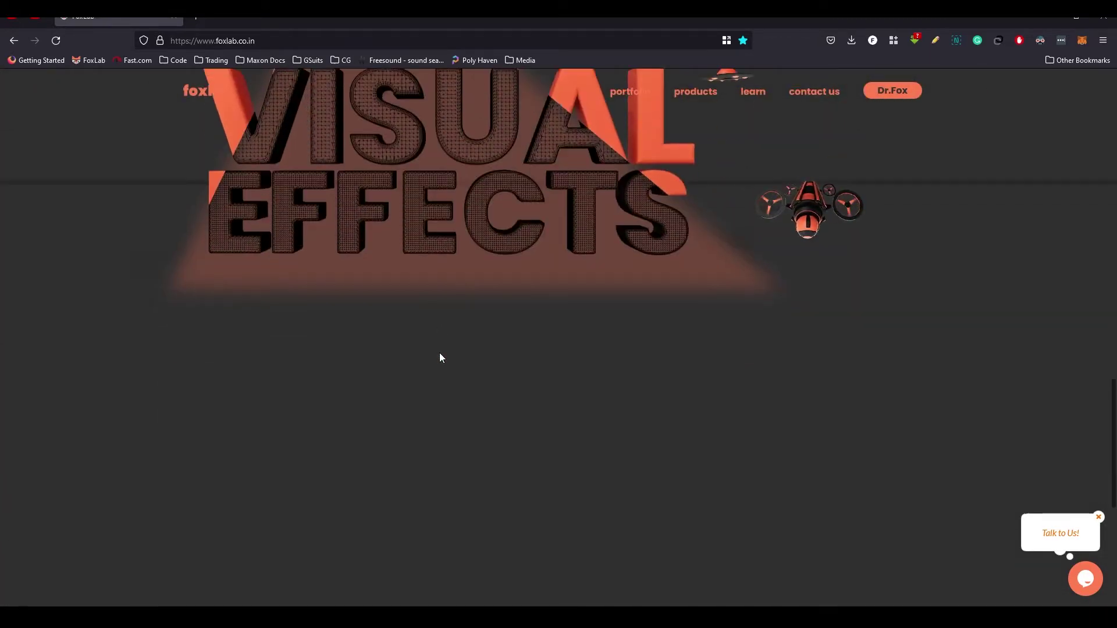
scroll(439, 356, up, 16)
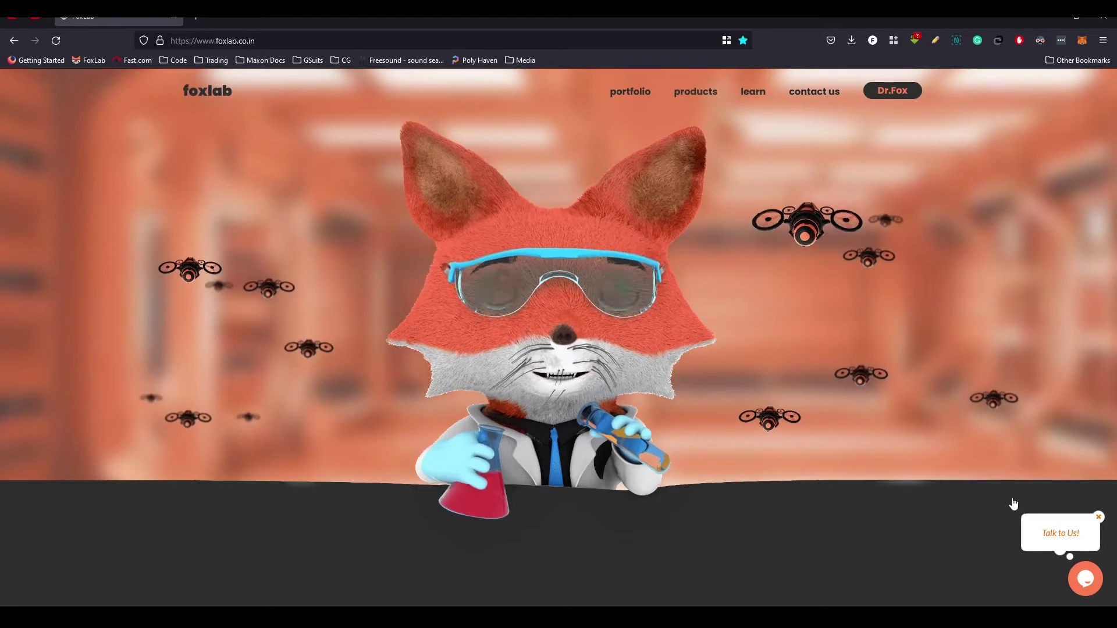
click(808, 99)
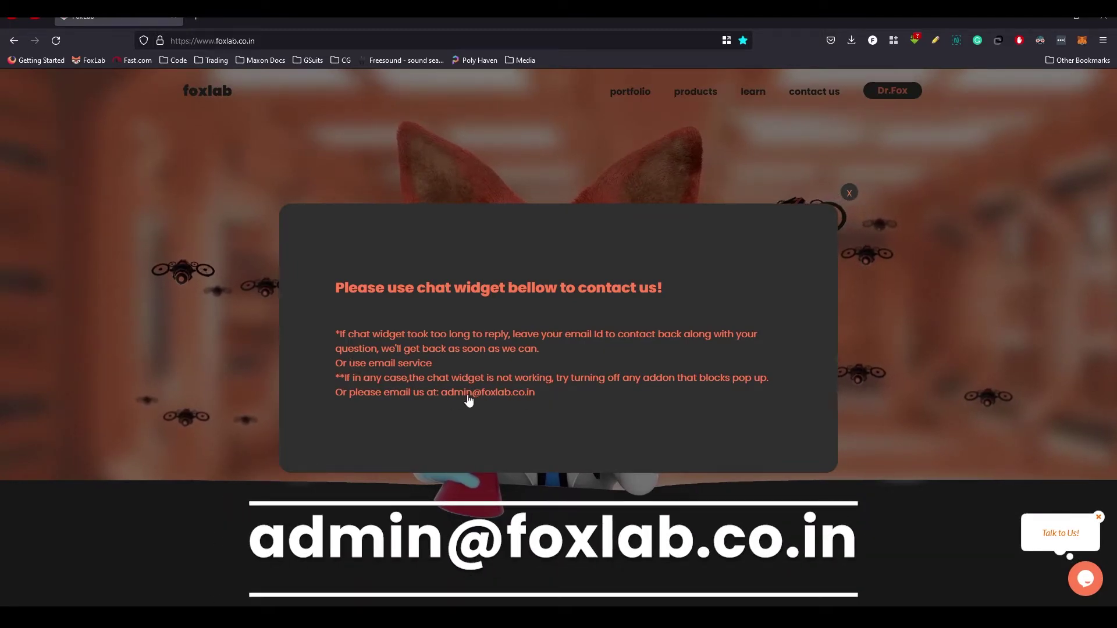
click(849, 193)
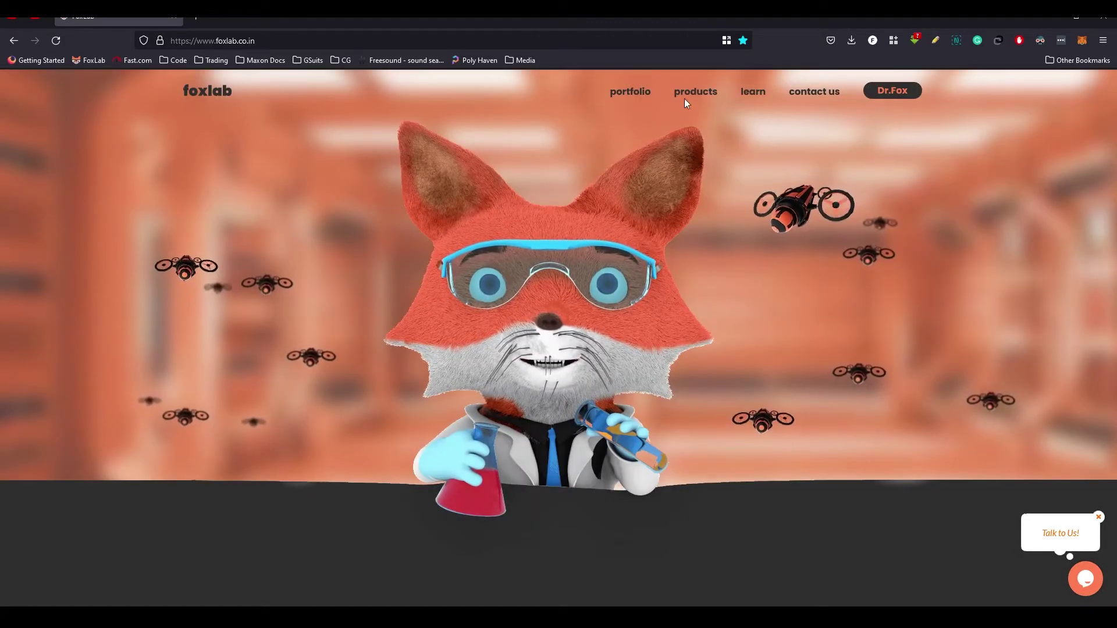
Open the Fox Particles 3.0.1 product on the FoxLab site, enter a price of $25 and proceed to checkout.
click(693, 91)
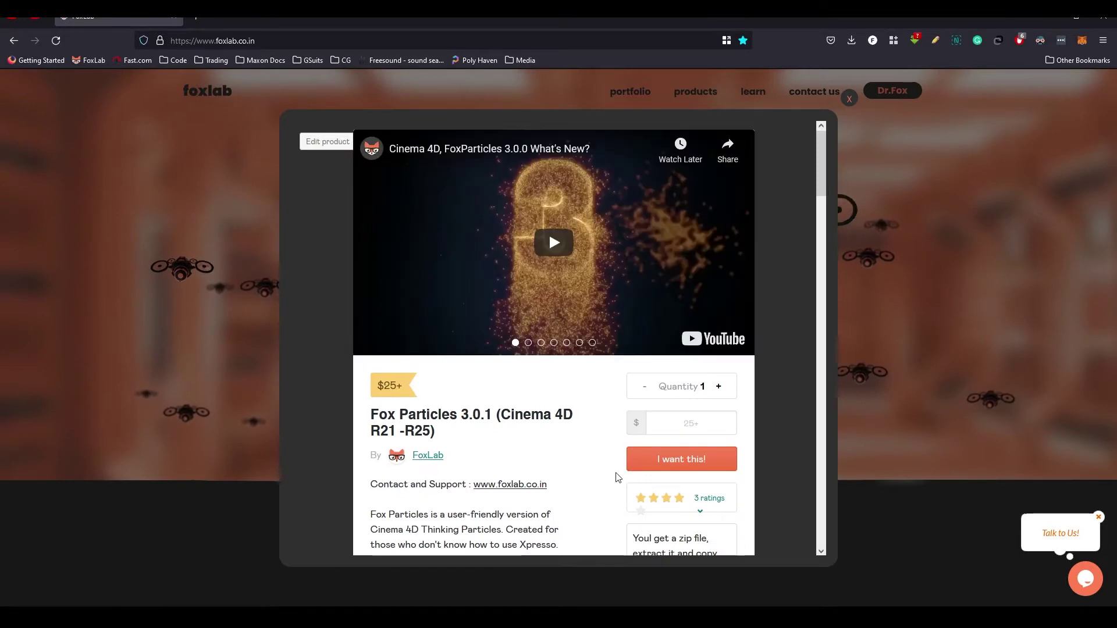
scroll(618, 476, down, 2)
scroll(723, 413, up, 2)
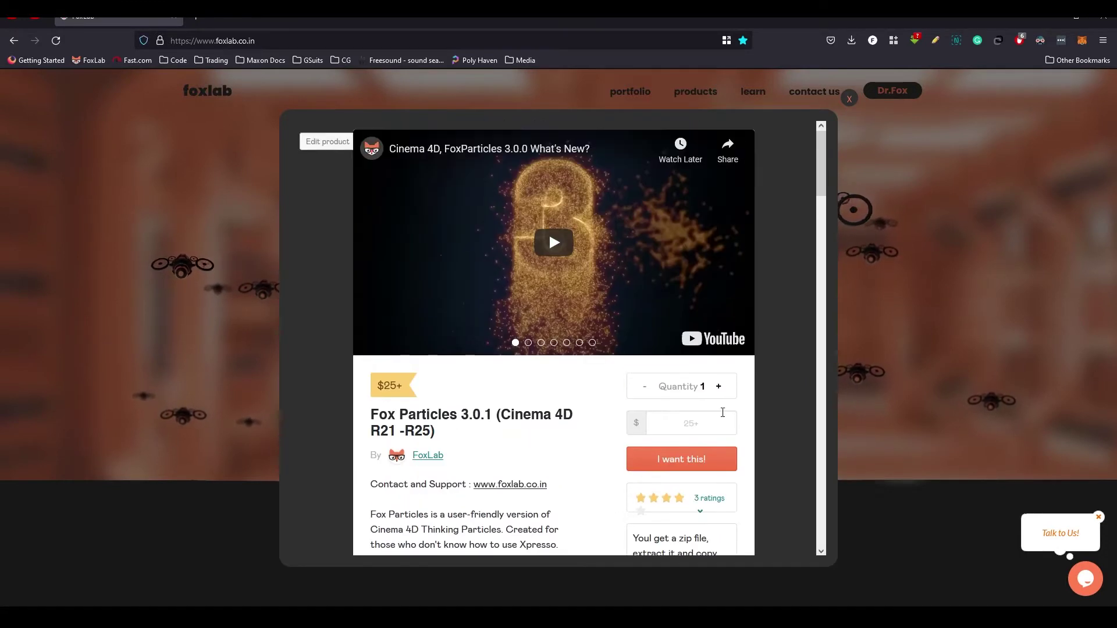
click(690, 424)
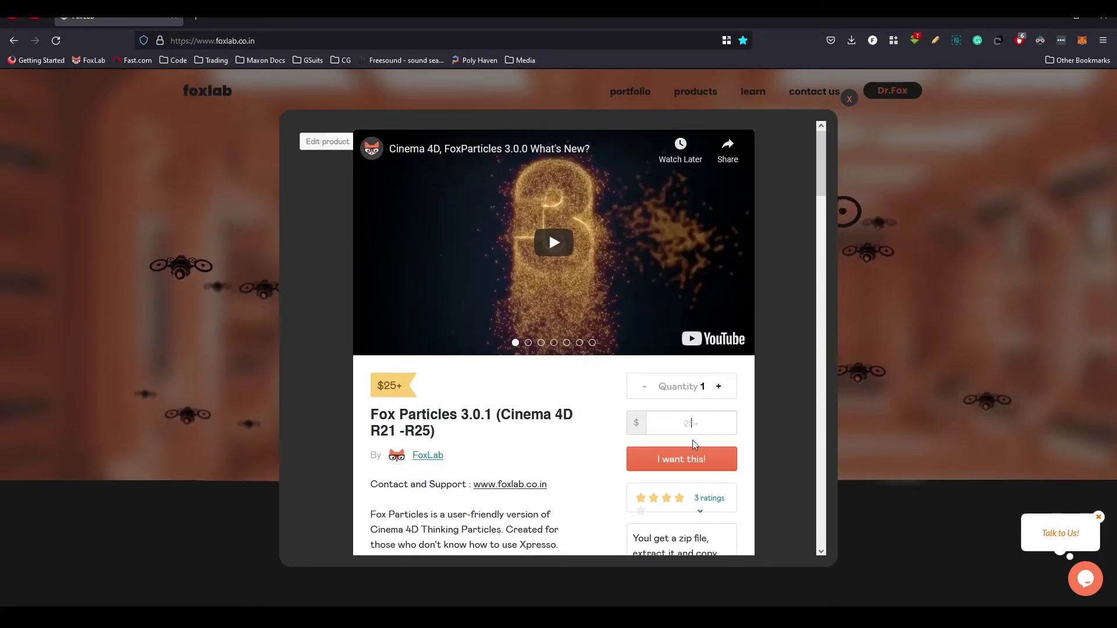
scroll(531, 442, down, 1)
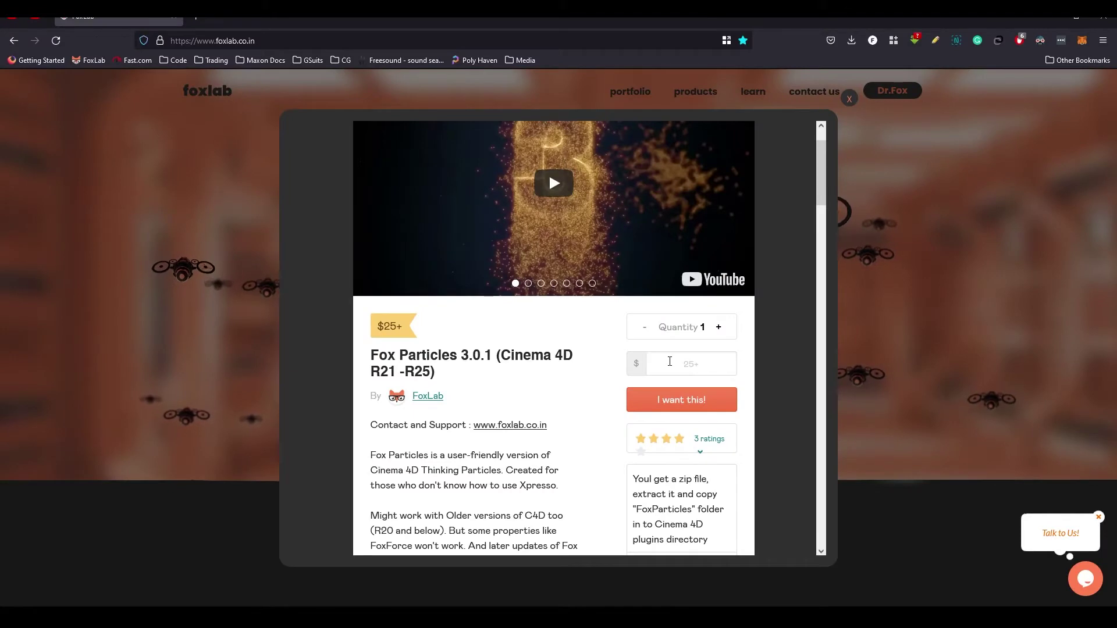
click(669, 361)
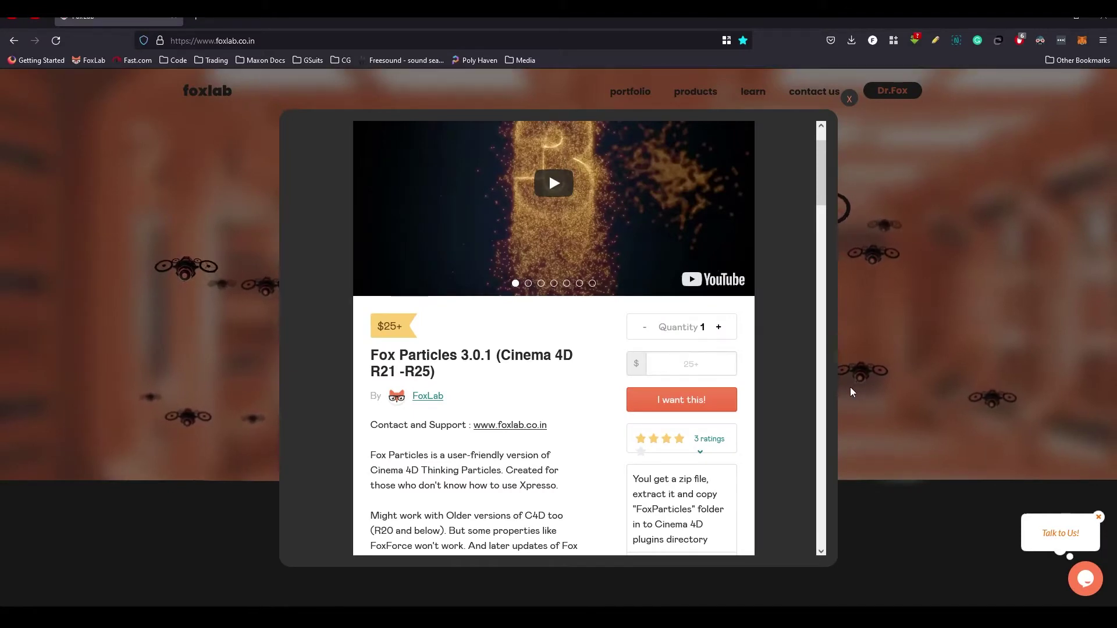
text(25)
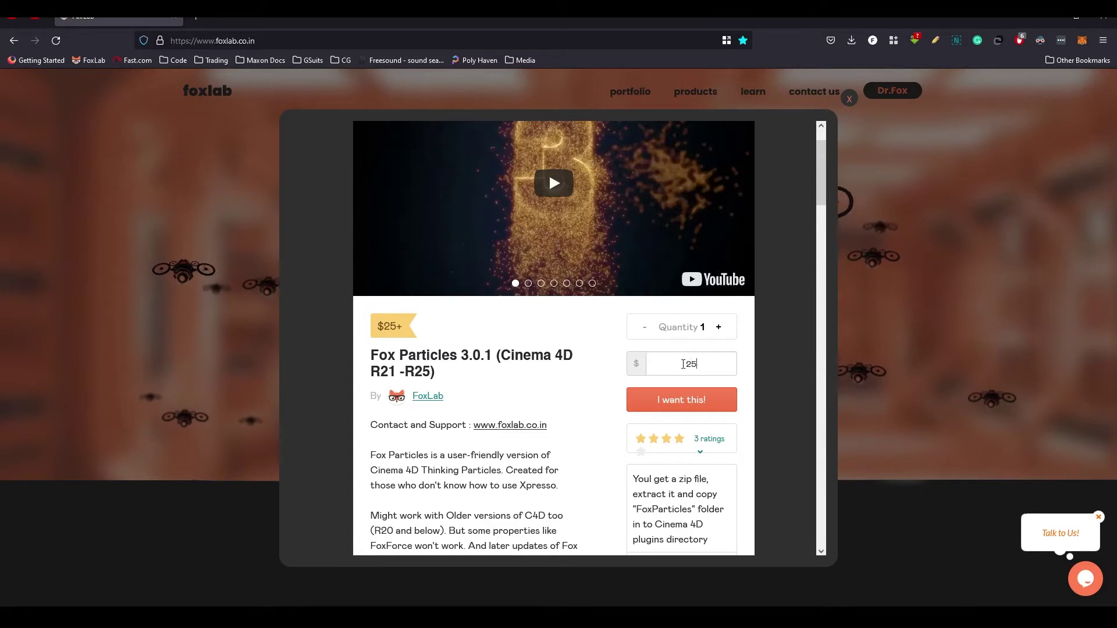
click(676, 403)
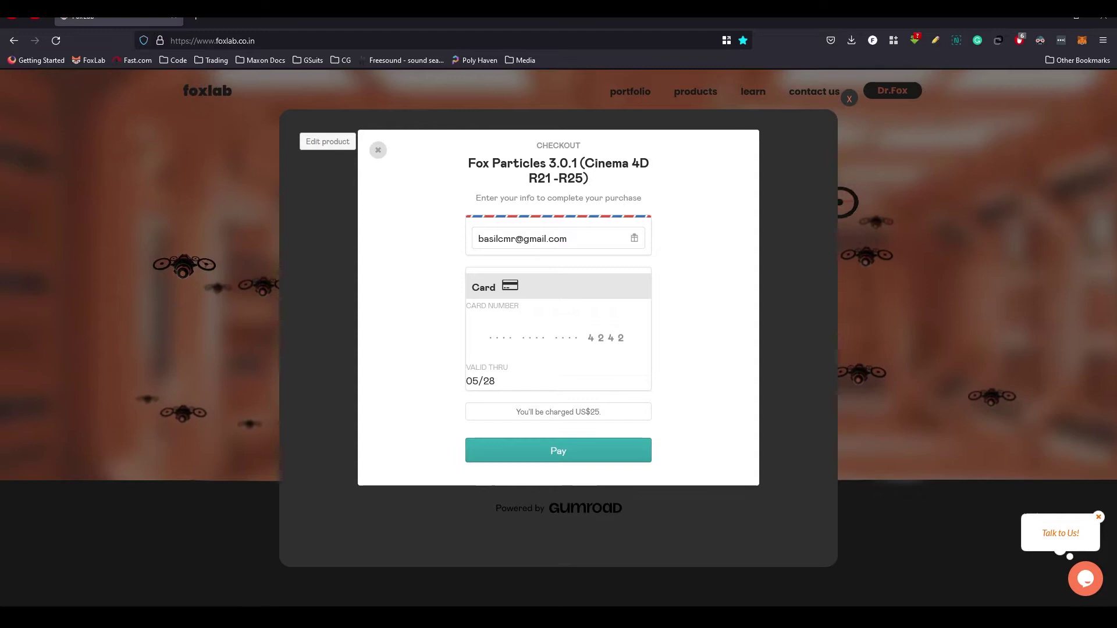
Search the web for "foxparticles" in a new tab and open the Fox Particles page on Gumroad.
click(196, 16)
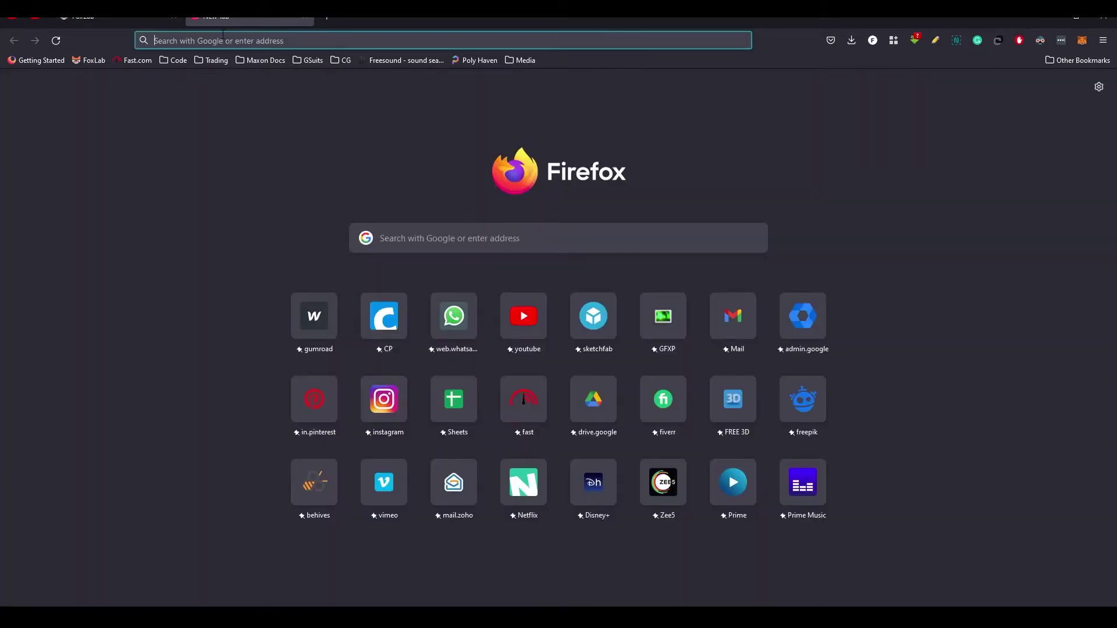
text(foxparticles)
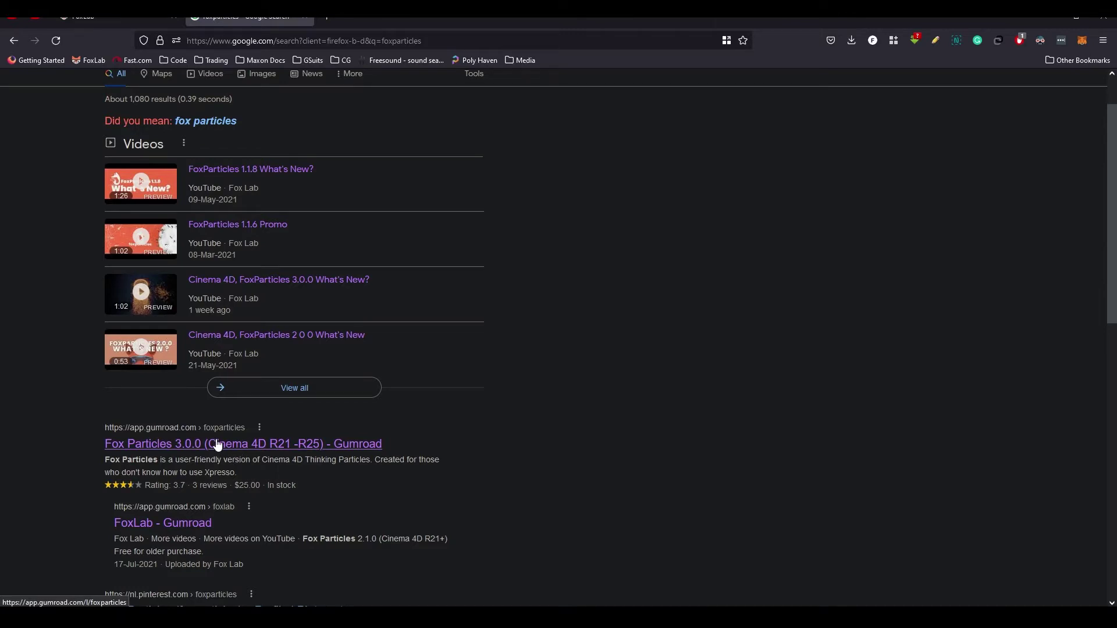
click(134, 439)
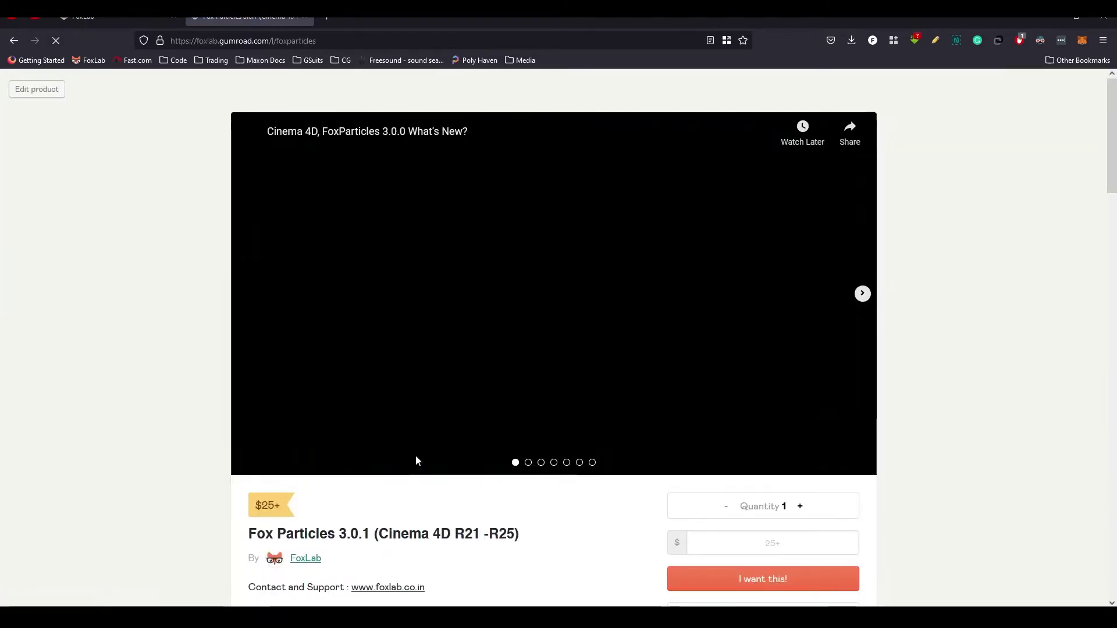
Buy Fox Particles 3.0.1 for $25, paying with the saved card.
scroll(415, 455, down, 3)
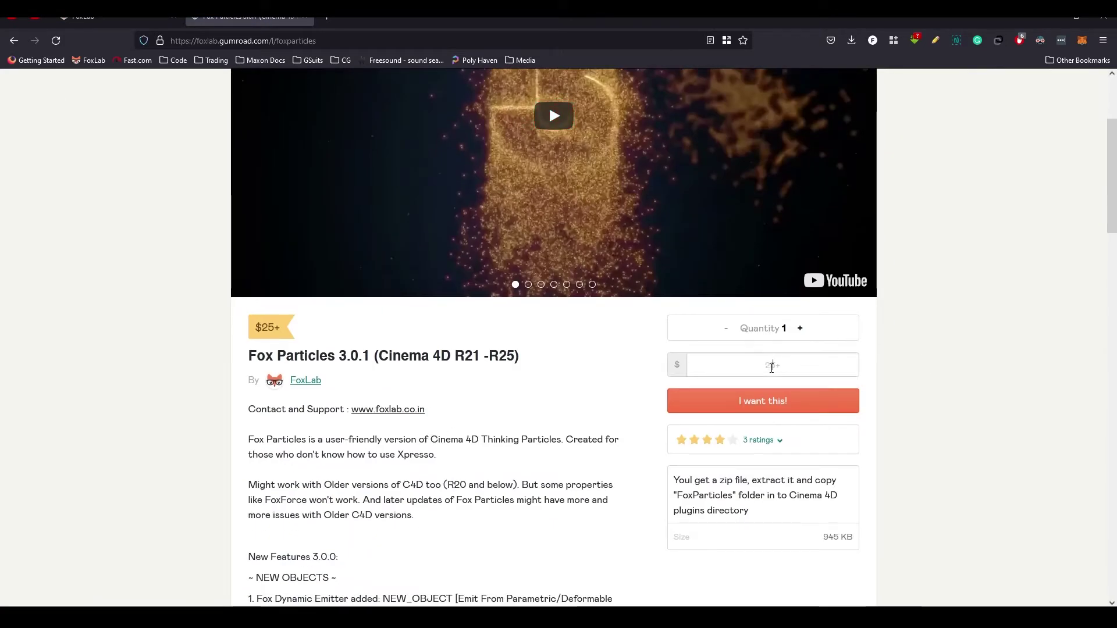
click(772, 368)
text(25)
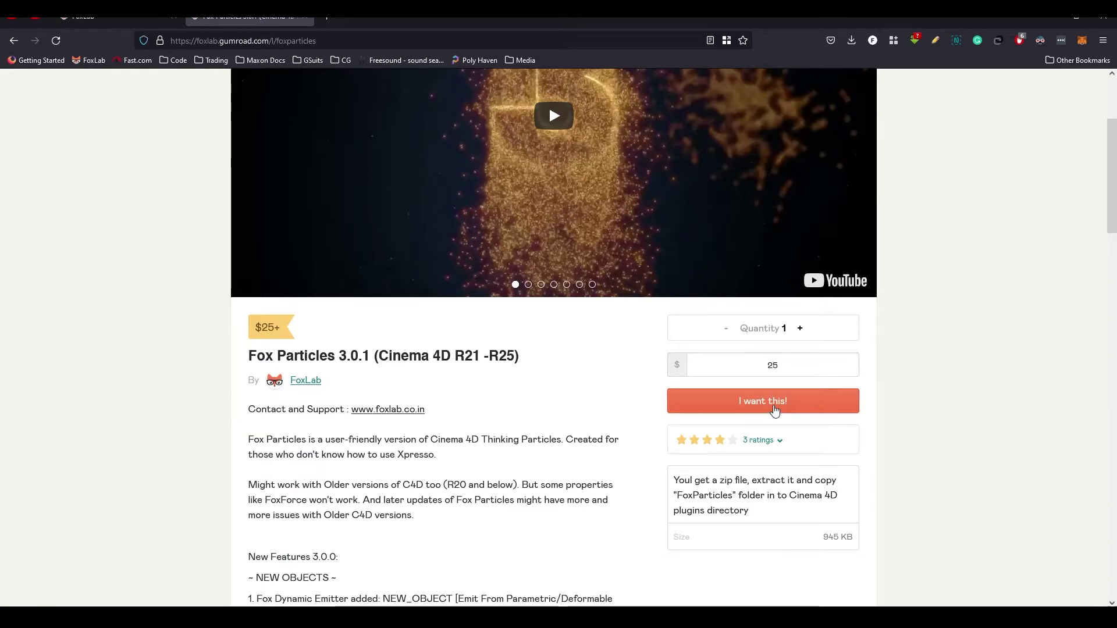
click(776, 410)
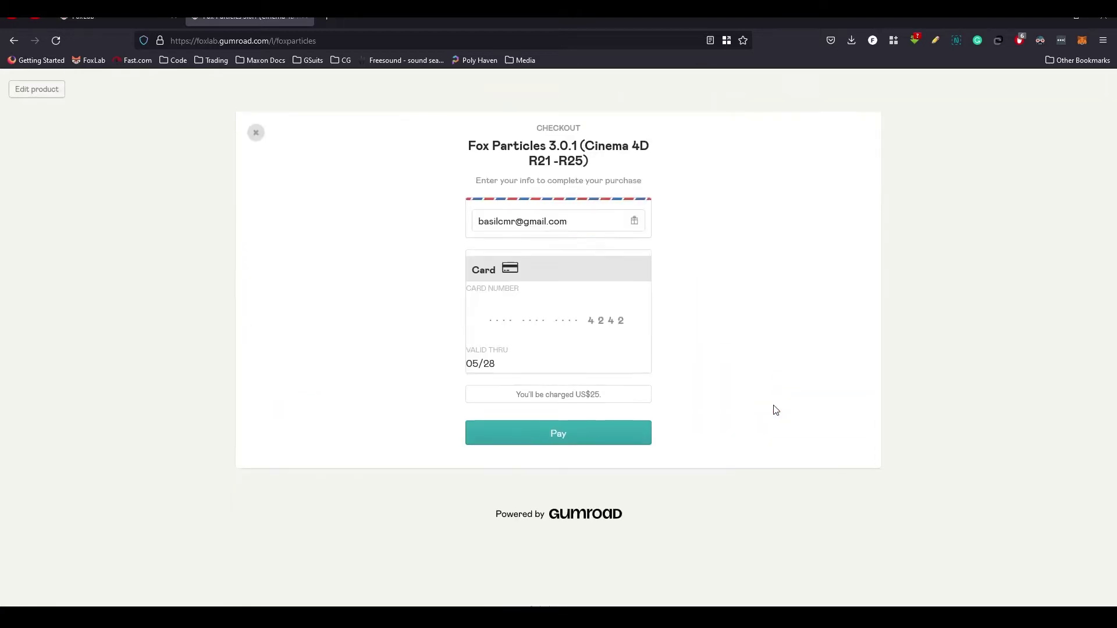
click(558, 432)
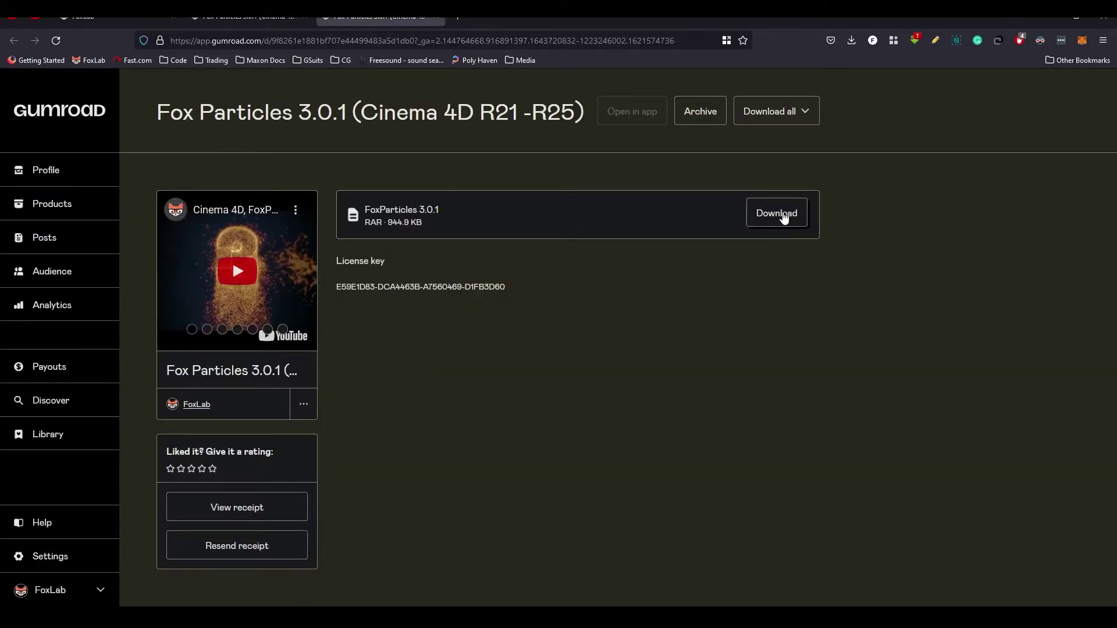
Download and save FoxParticles 3.0.1.rar, and open the downloaded archive in WinRAR.
click(782, 214)
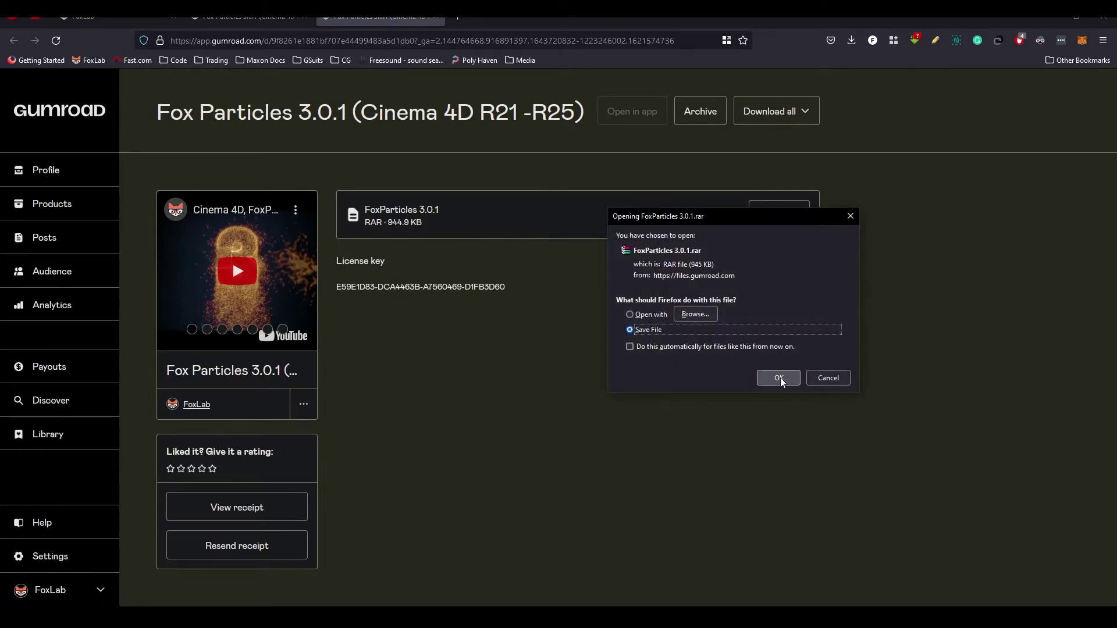
click(779, 378)
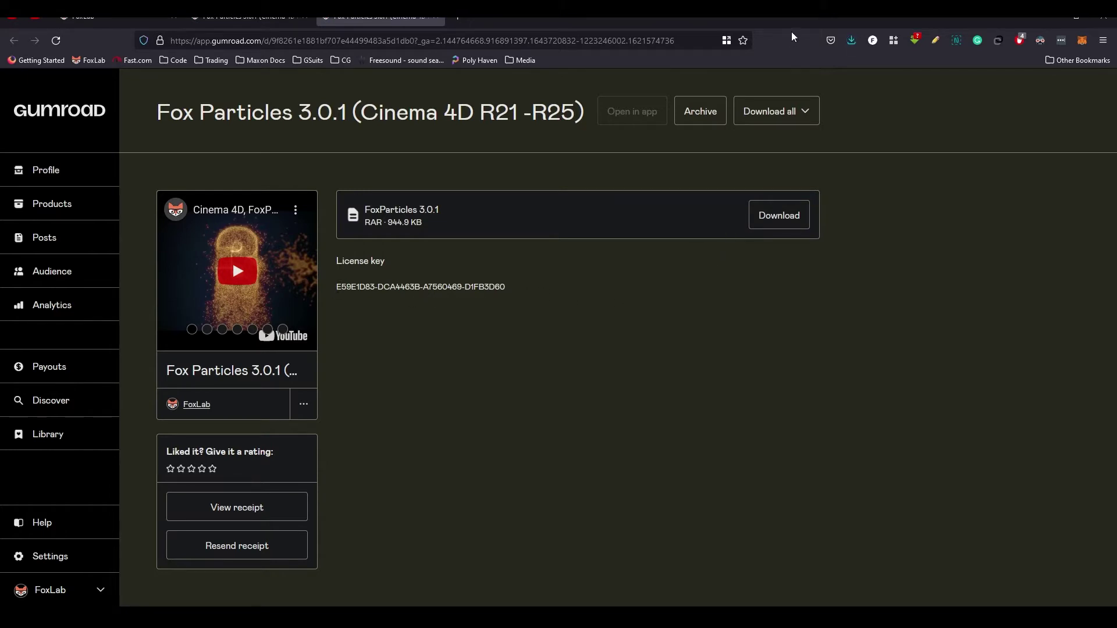
click(852, 40)
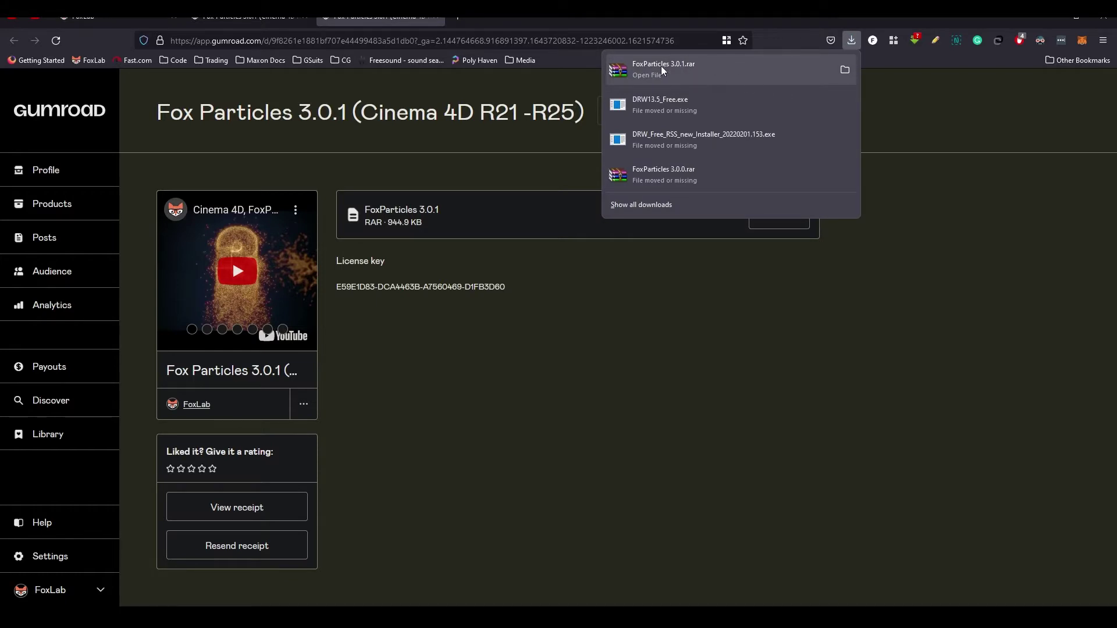
click(701, 68)
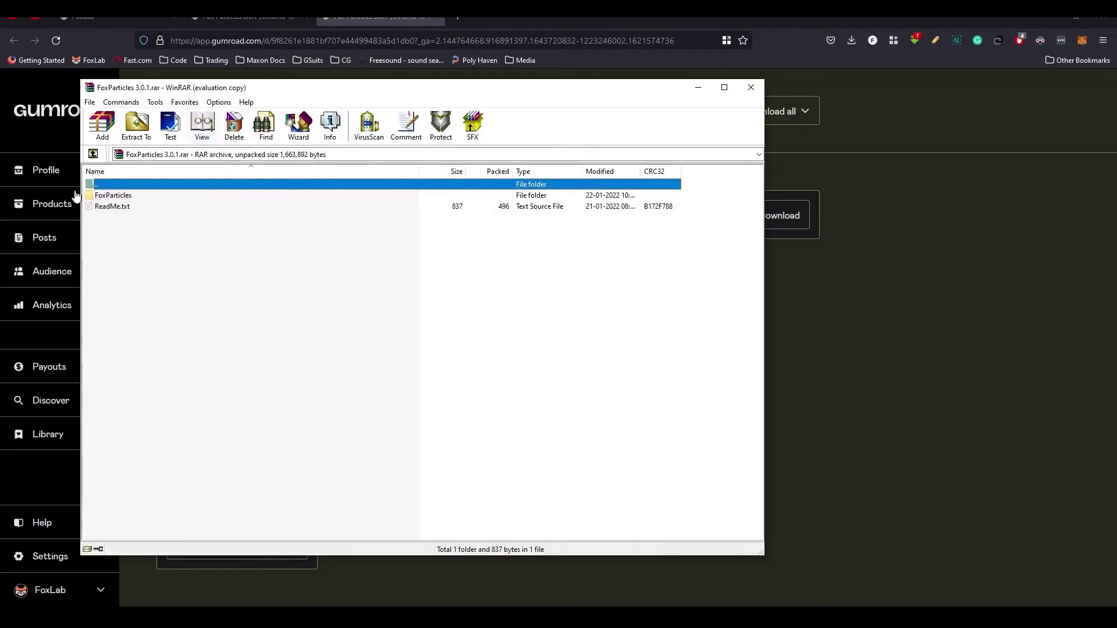
click(496, 327)
drag(242, 93, 339, 92)
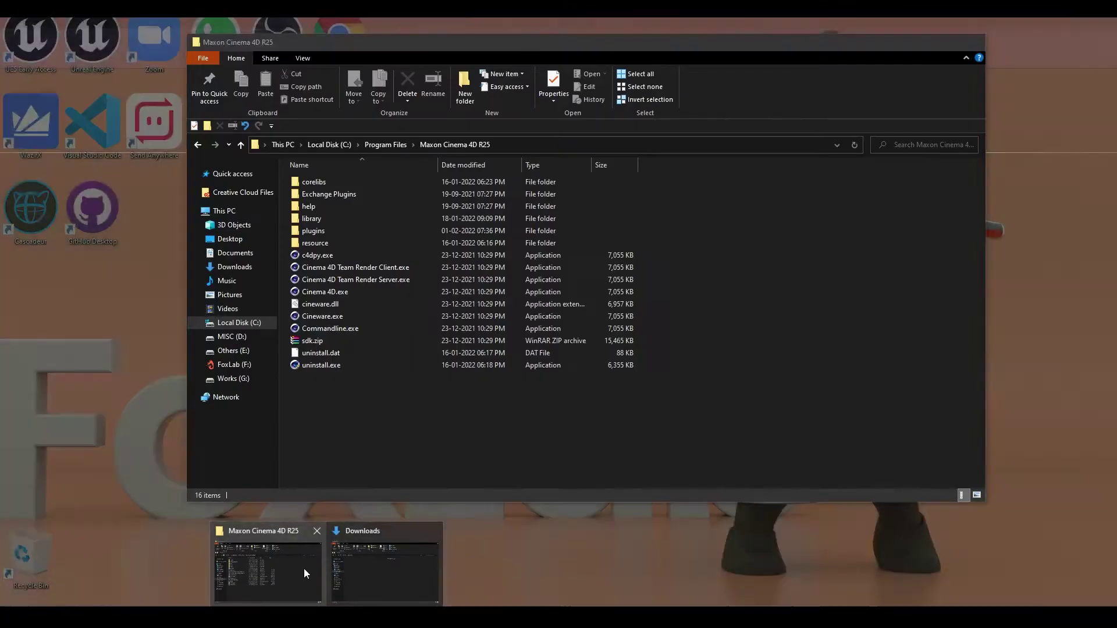
Switch to File Explorer and open the plugins folder of Maxon Cinema 4D R25 beside the archive window.
click(303, 568)
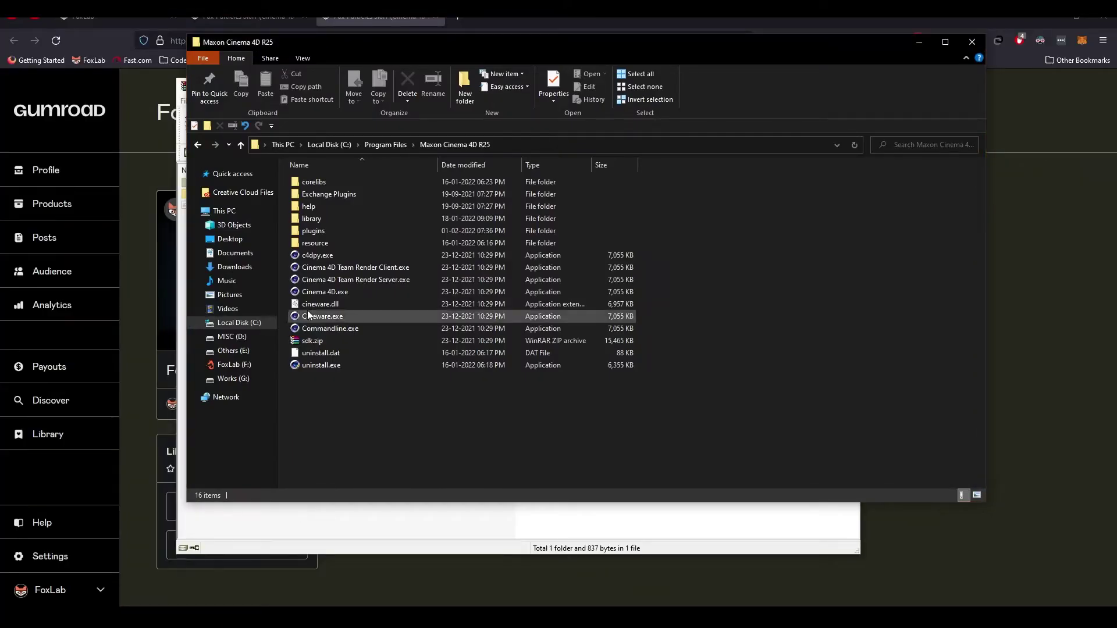
double_click(313, 232)
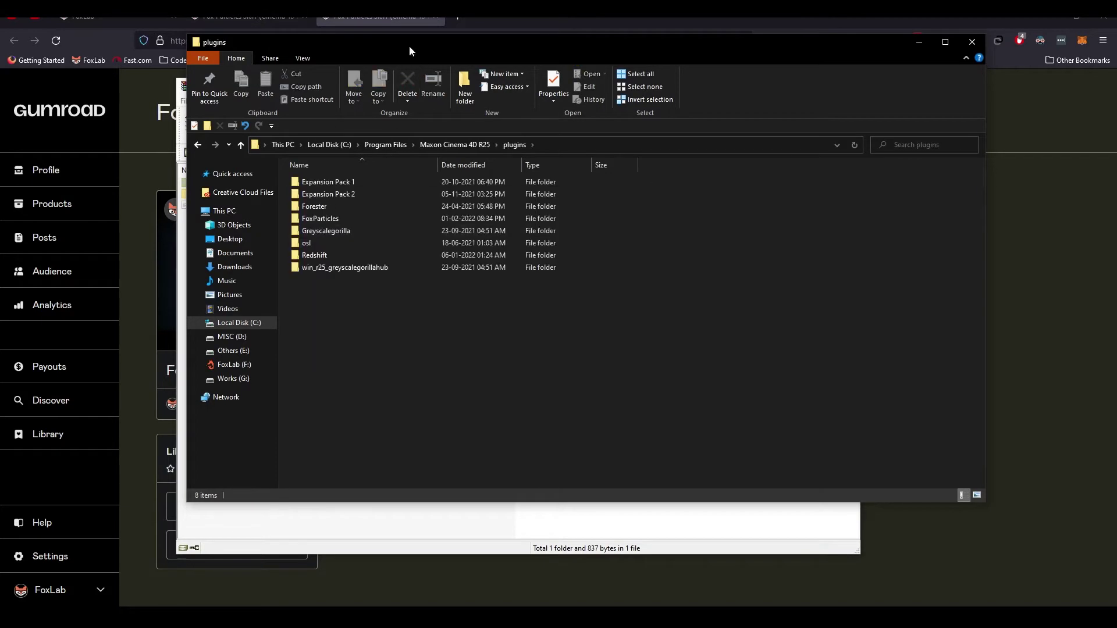
drag(409, 46, 563, 70)
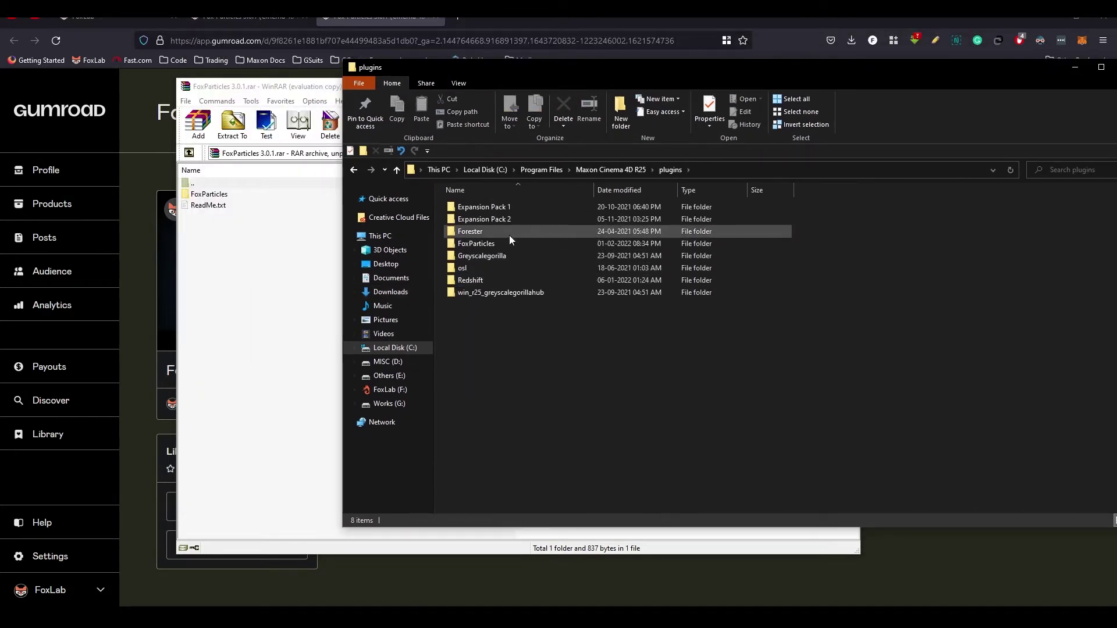
Permanently delete the existing FoxParticles folder from the Cinema 4D R25 plugins folder.
click(494, 243)
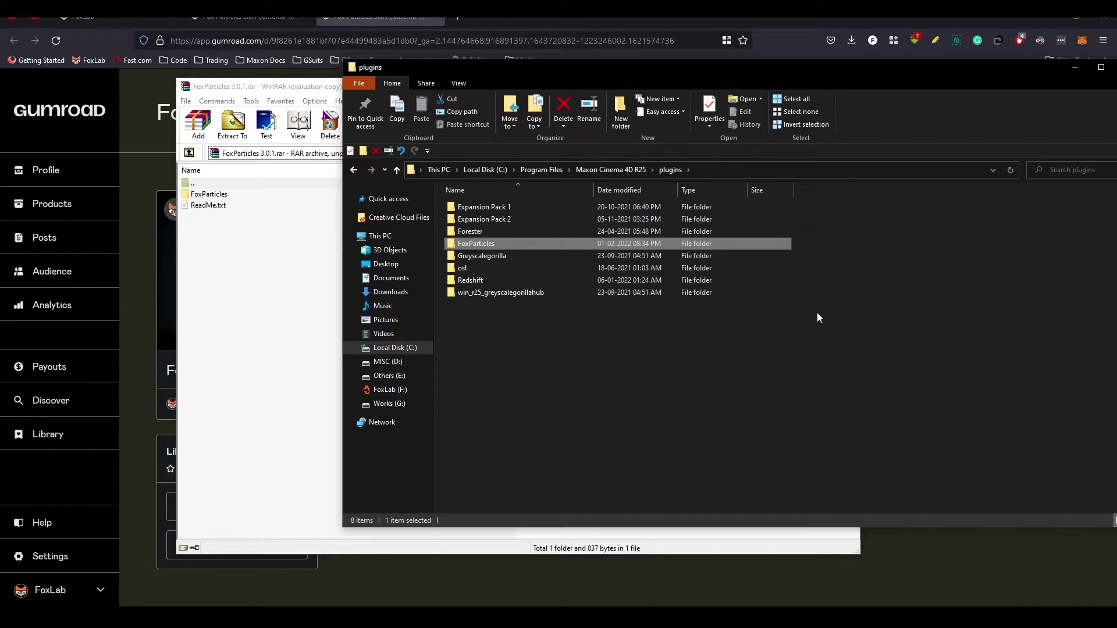
key(shift+Delete)
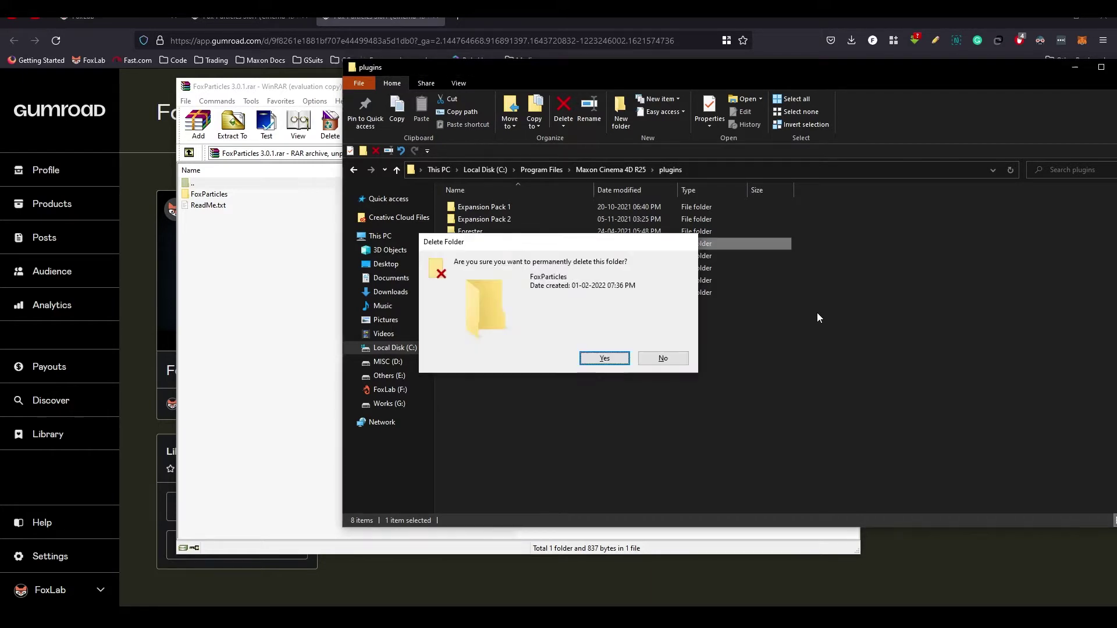
key(Return)
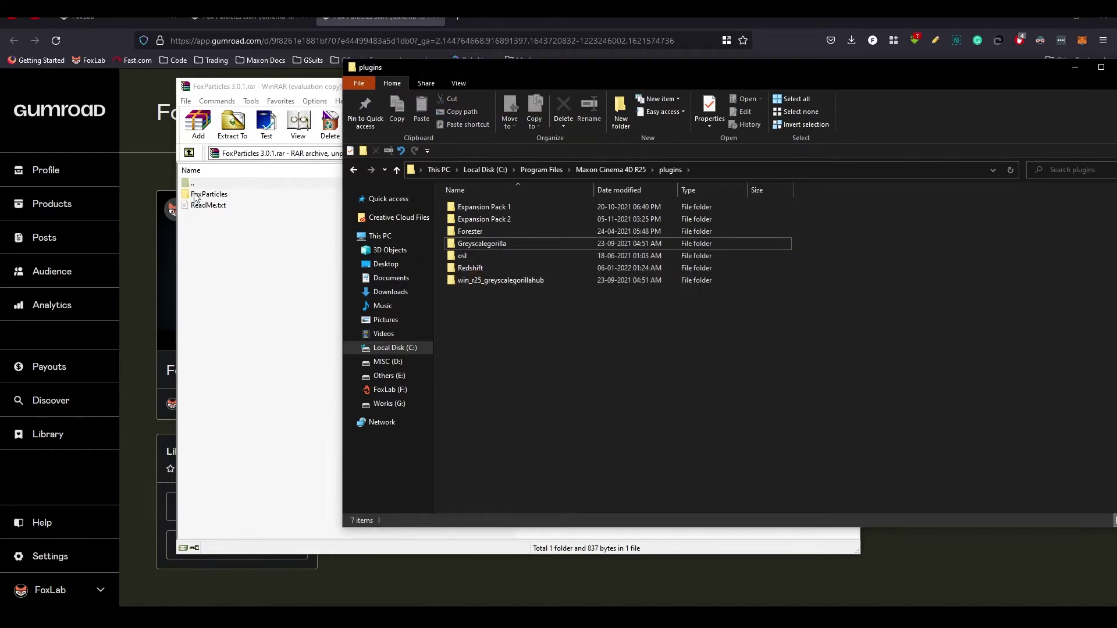
Extract the FoxParticles folder from the archive into the Cinema 4D R25 plugins folder, granting administrator permission.
drag(202, 195, 905, 412)
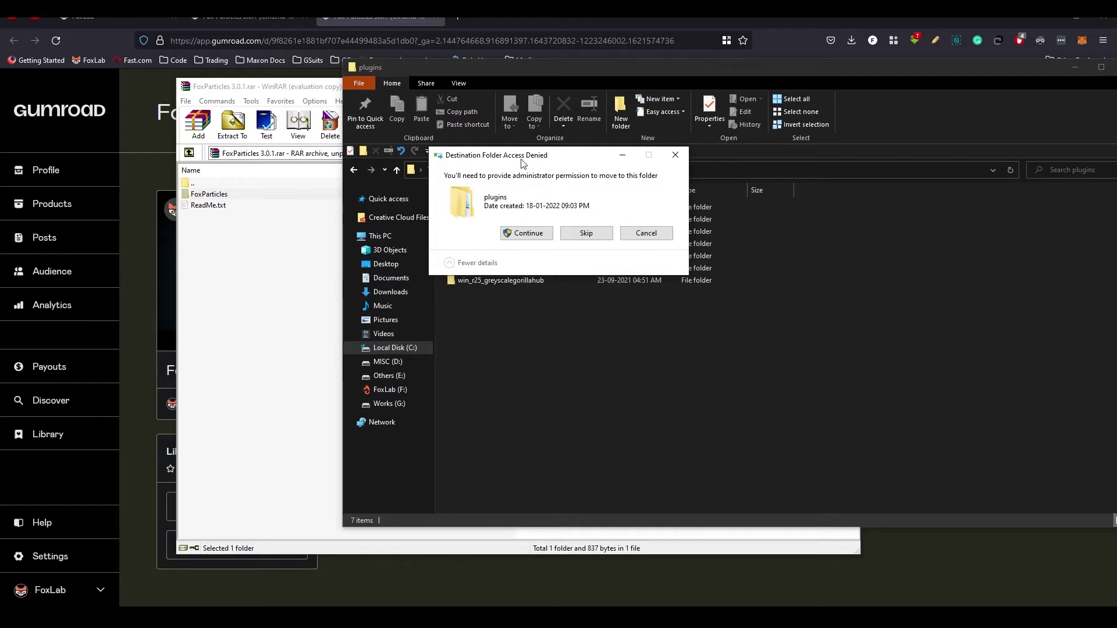
drag(521, 163, 616, 267)
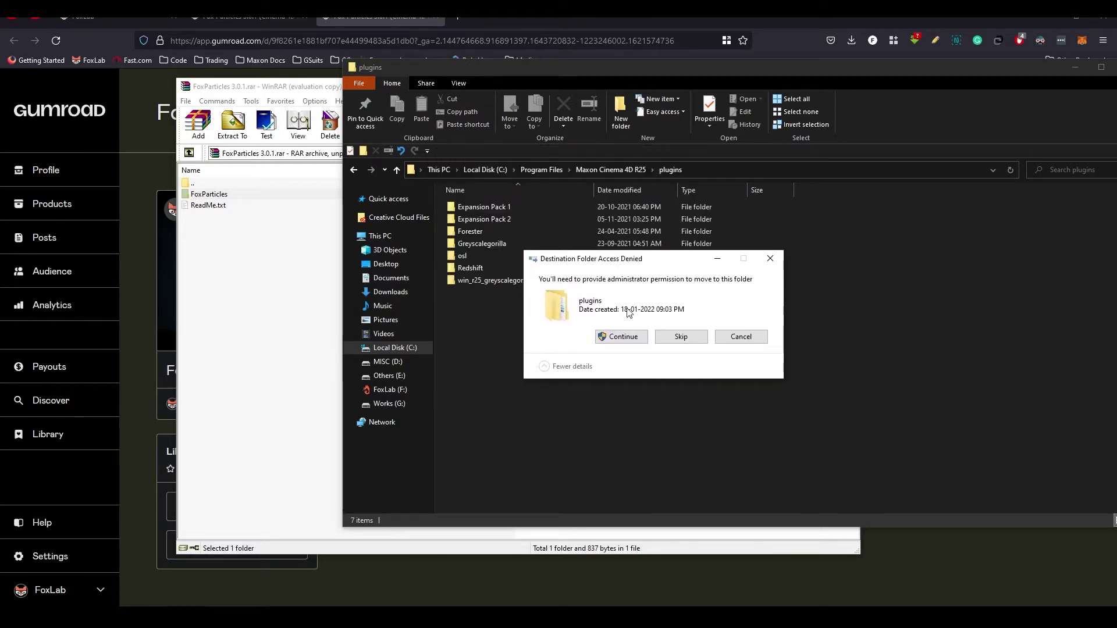
click(633, 337)
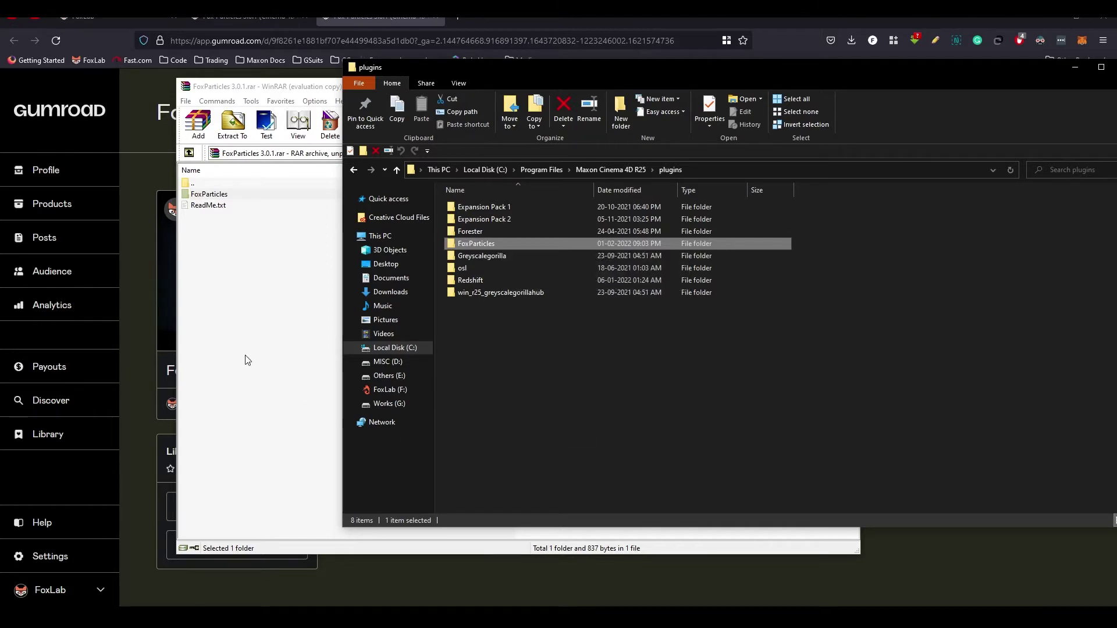
Close the archive window, switch to Cinema 4D, and widen the column holding the Objects and Attributes managers.
click(229, 312)
click(846, 86)
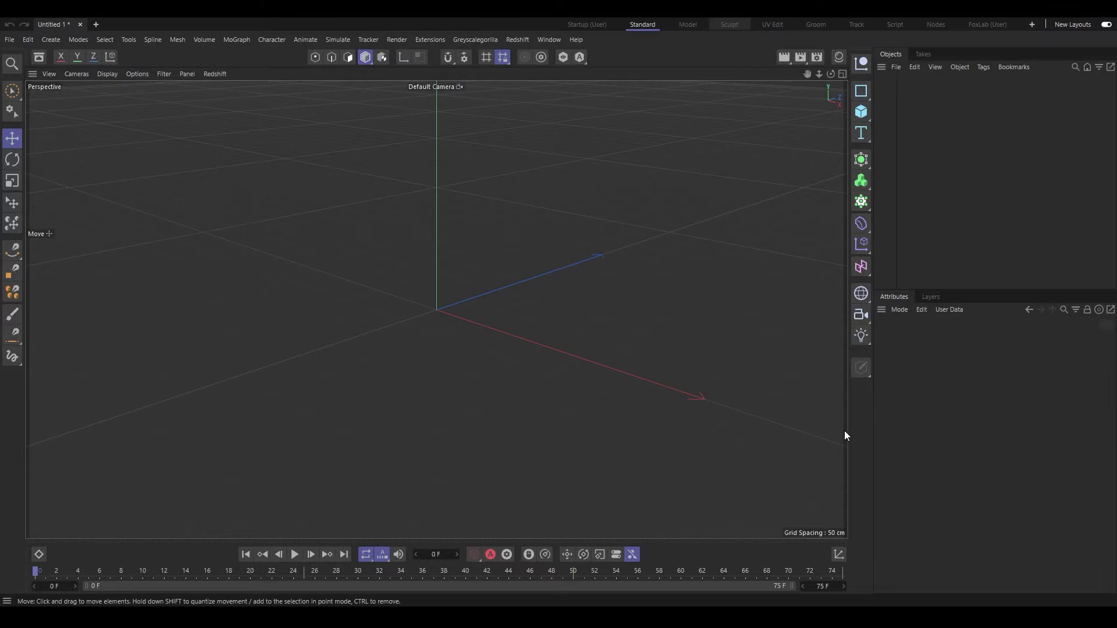
drag(870, 427, 779, 421)
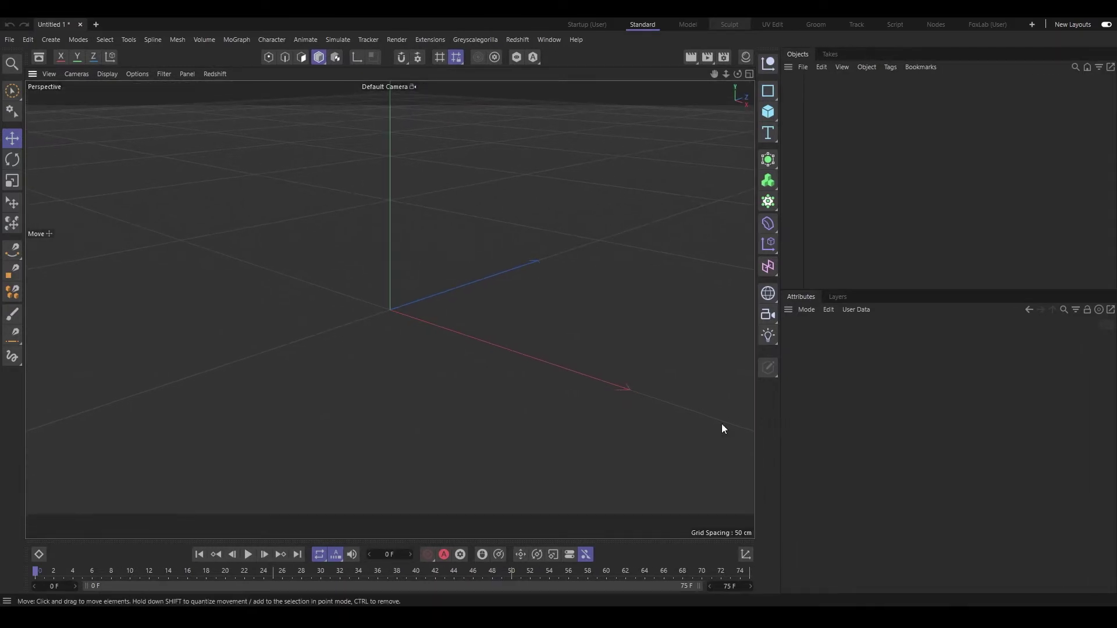
Examine the FoxParticles commands among the installed extensions and the FoxParticles tags available for a temporary null object, then delete the null.
click(431, 39)
mouse_move(459, 262)
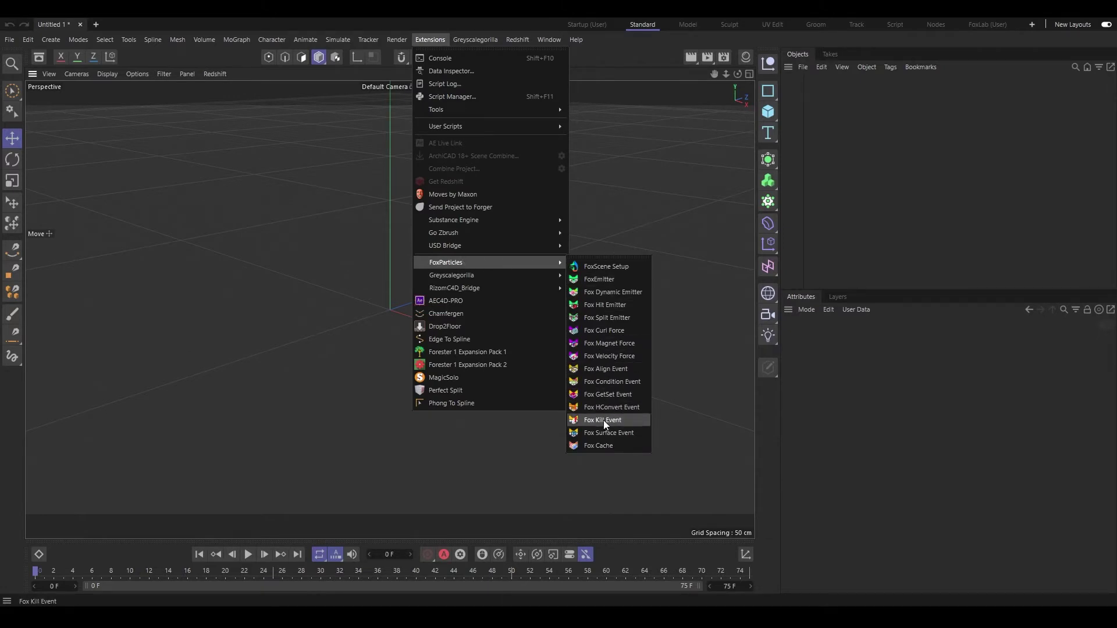
click(821, 83)
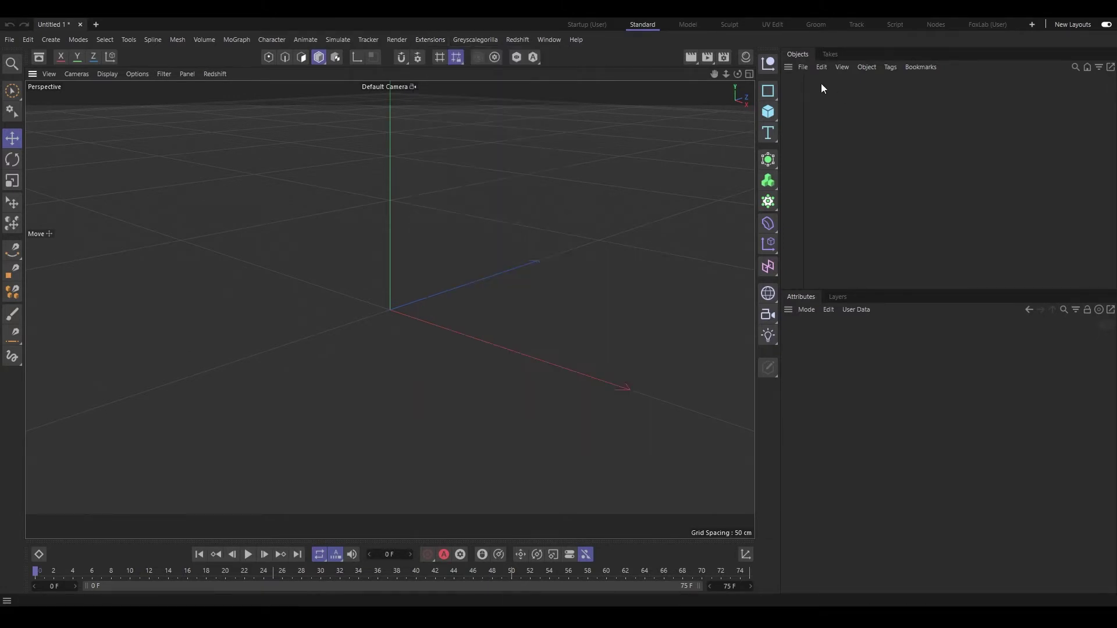
click(776, 57)
right_click(804, 83)
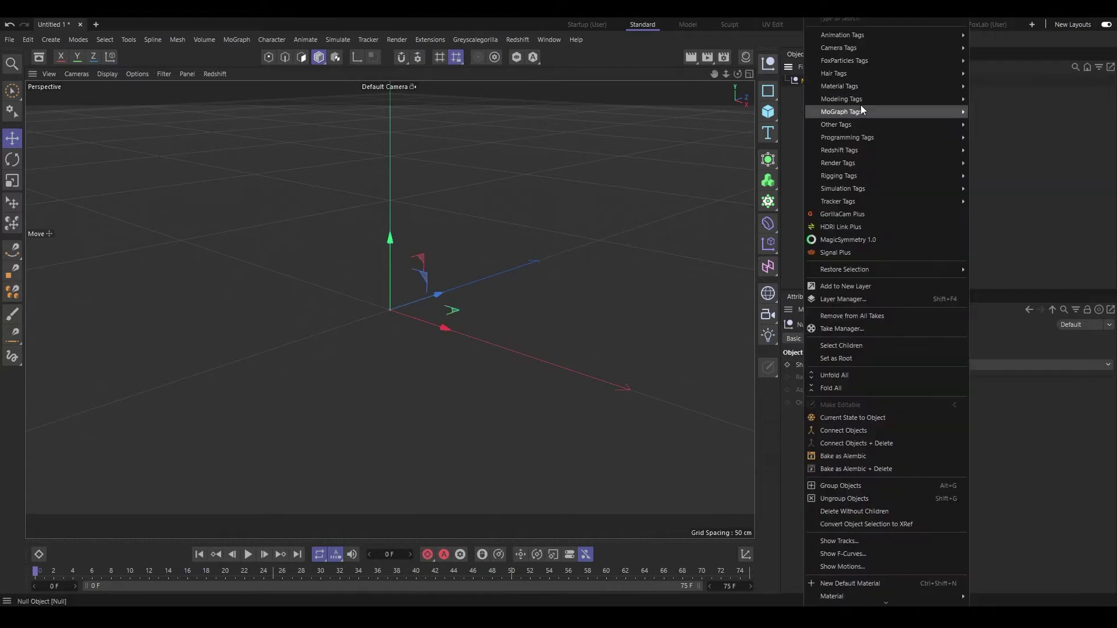
mouse_move(905, 61)
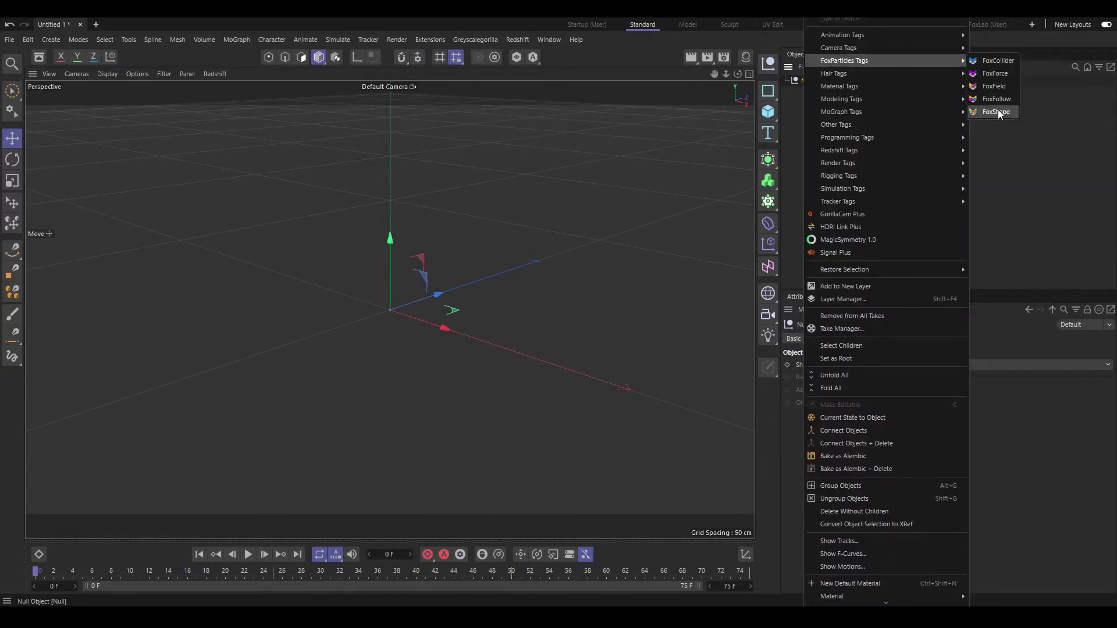
click(1031, 119)
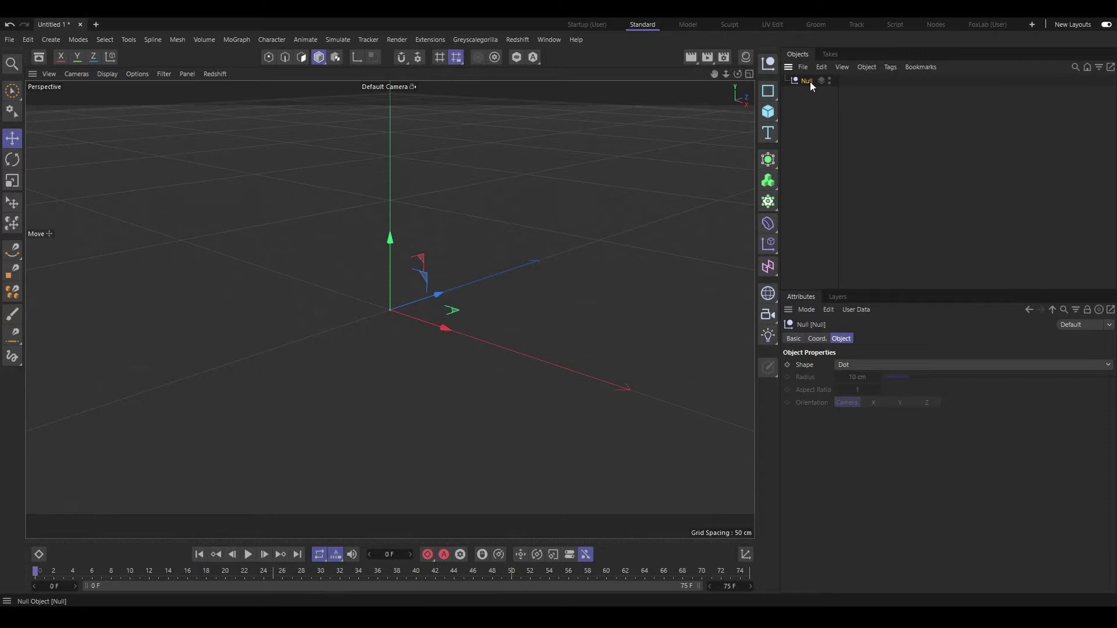
key(Delete)
click(428, 39)
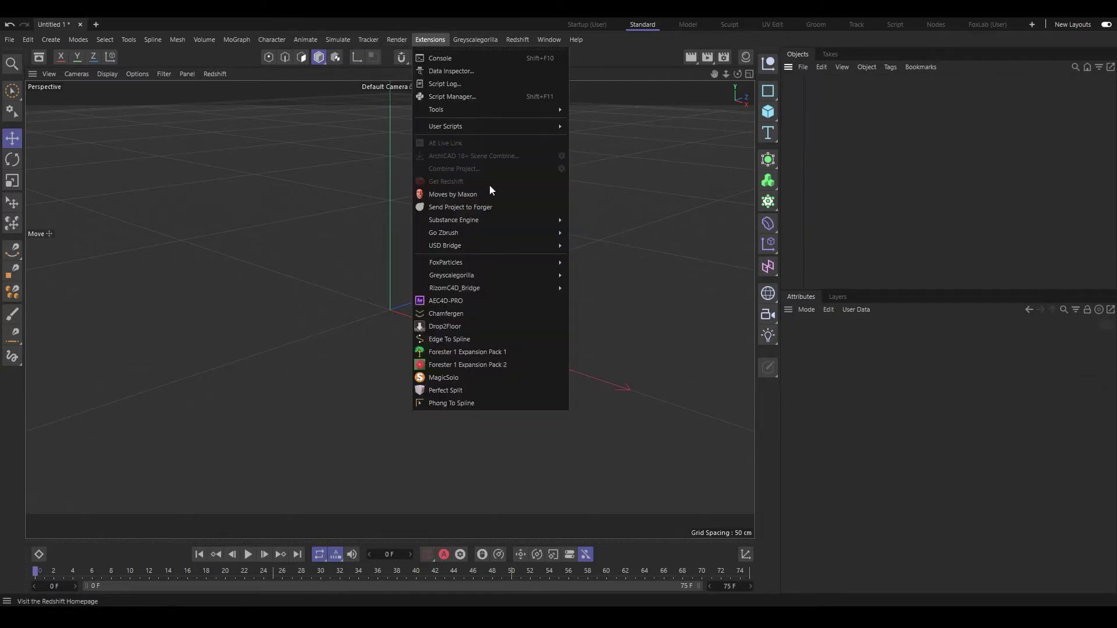
mouse_move(497, 265)
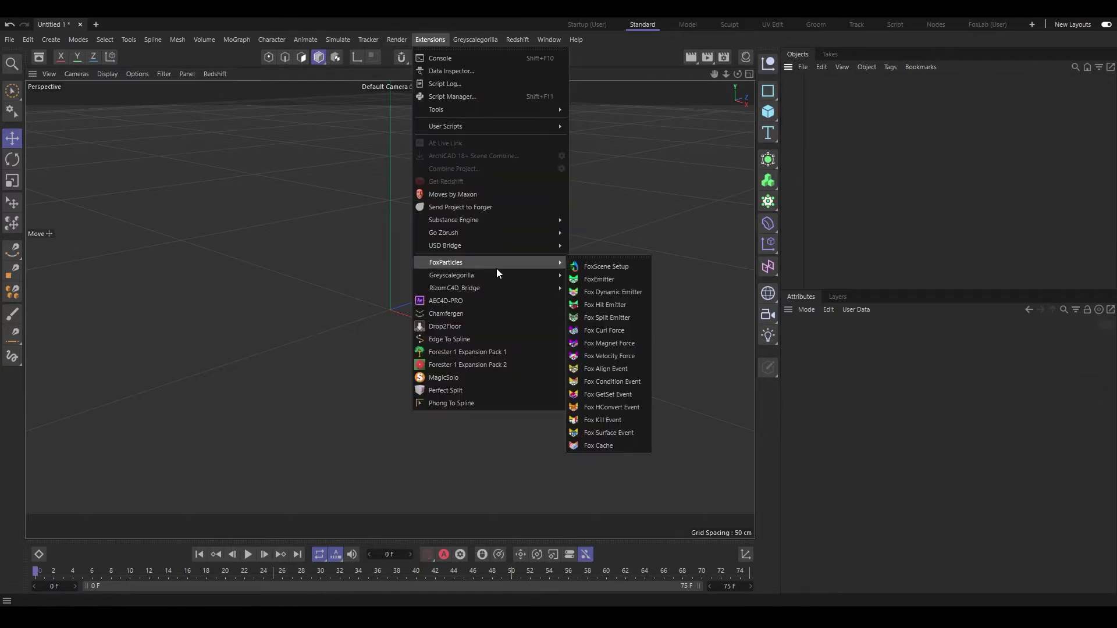
click(706, 162)
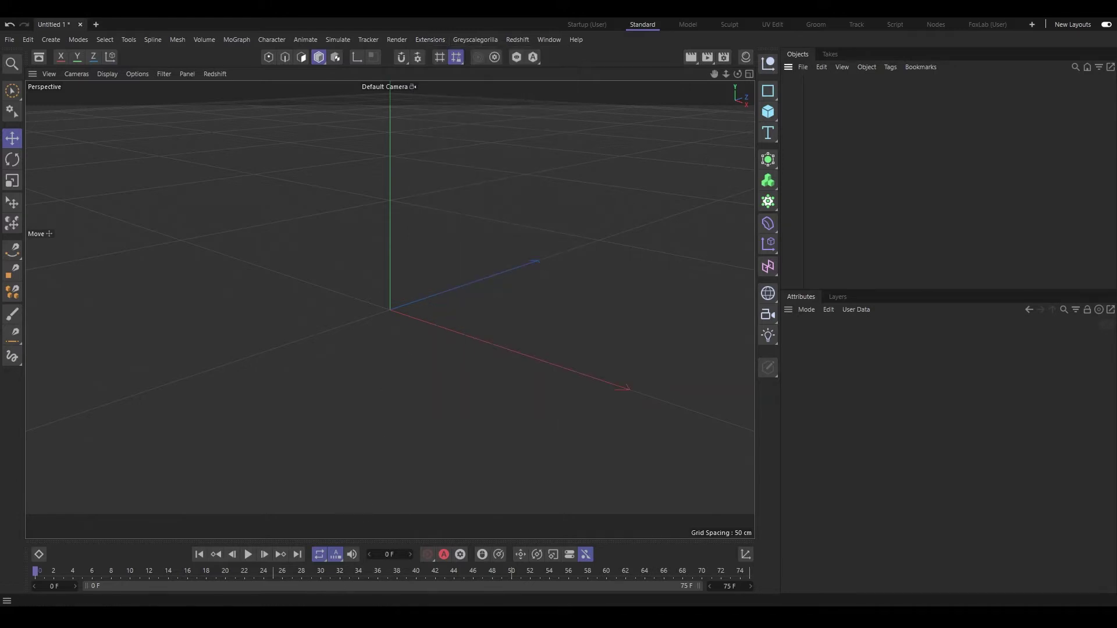
Switch to File Explorer and open the res\lib subfolder of the FoxParticles plugin folder.
click(348, 559)
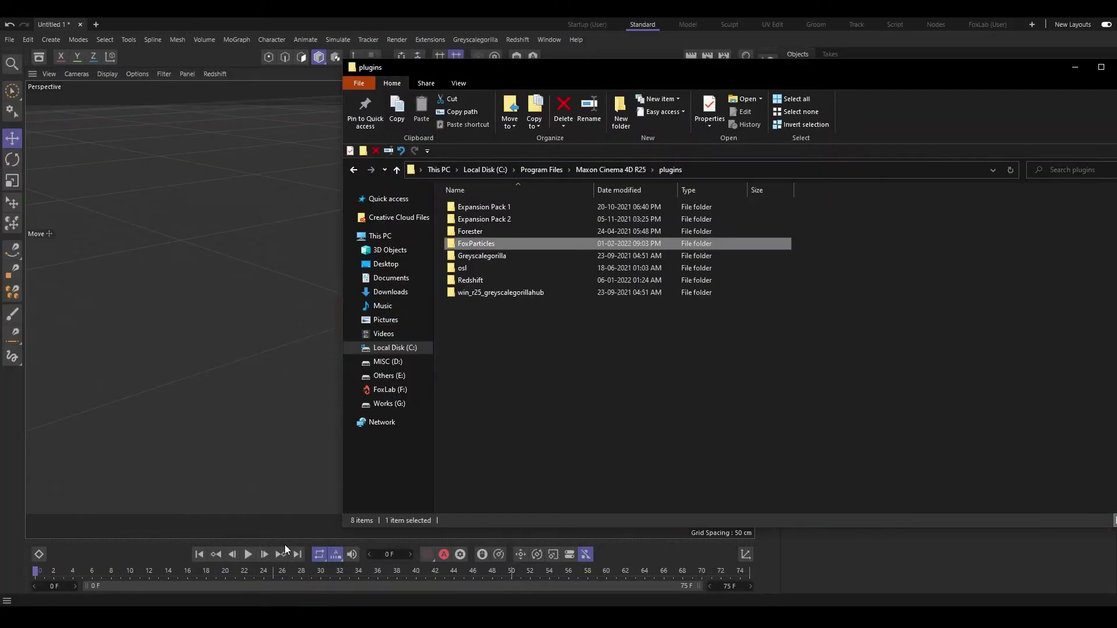
click(626, 172)
double_click(490, 255)
click(478, 243)
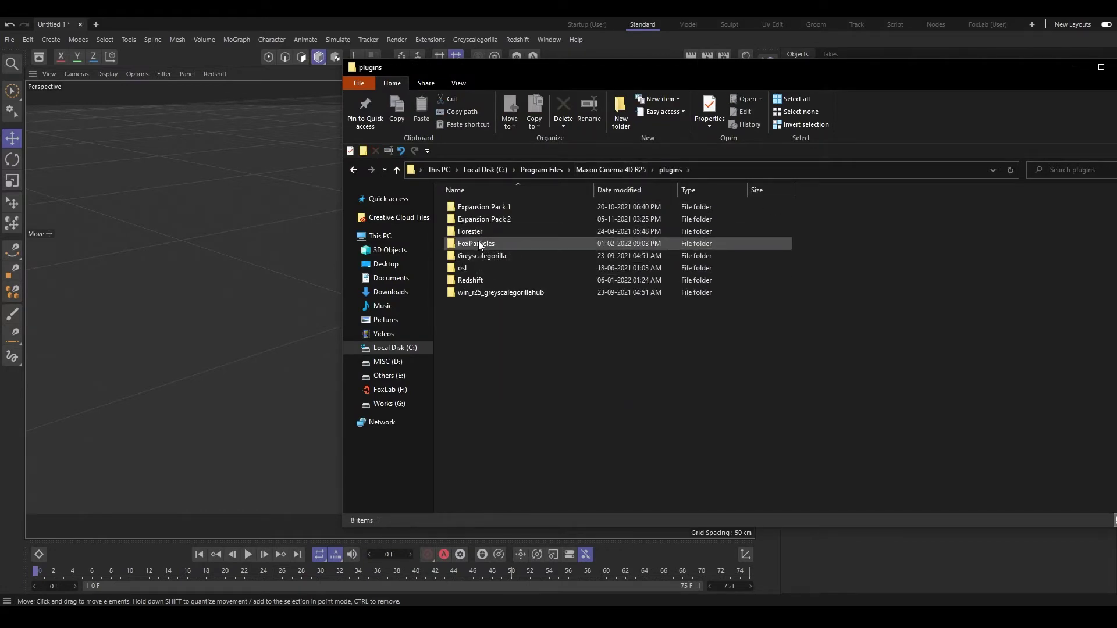
double_click(536, 246)
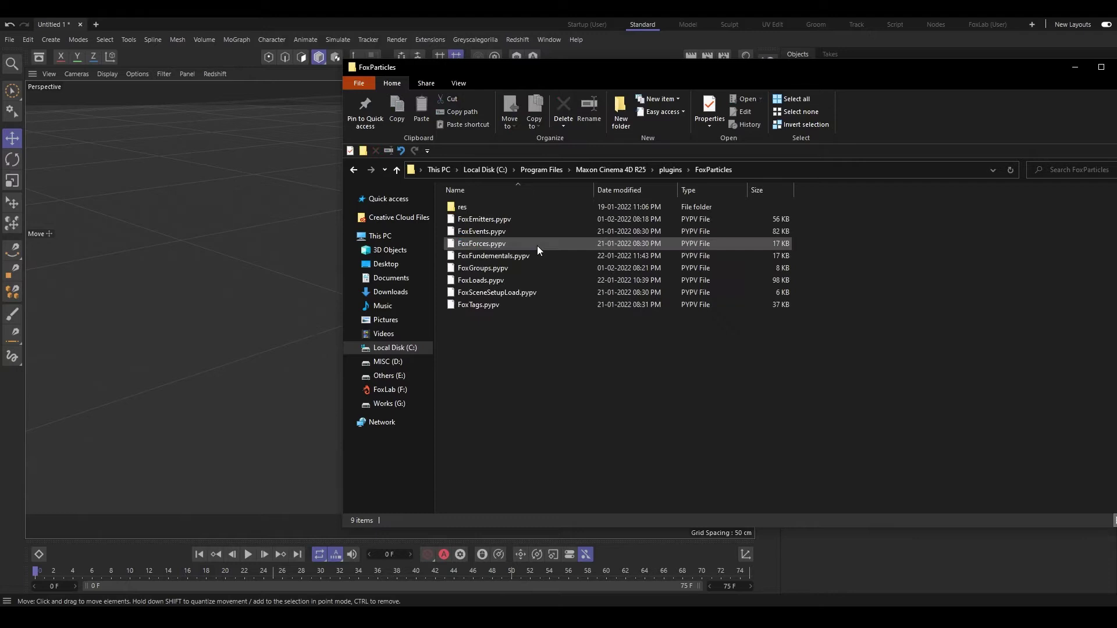
double_click(476, 207)
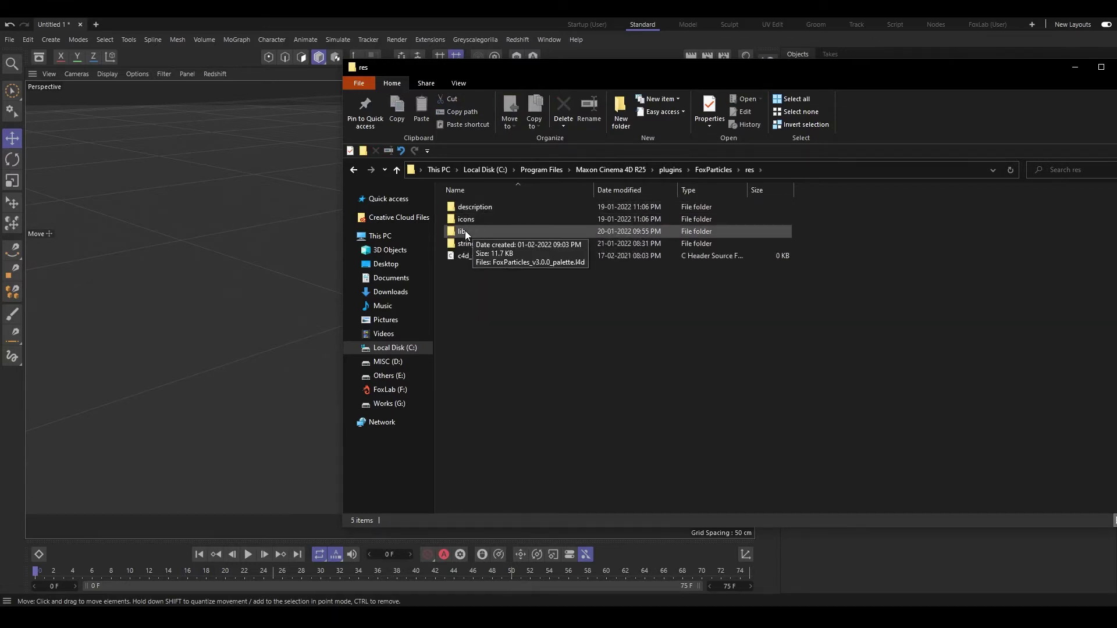
double_click(493, 231)
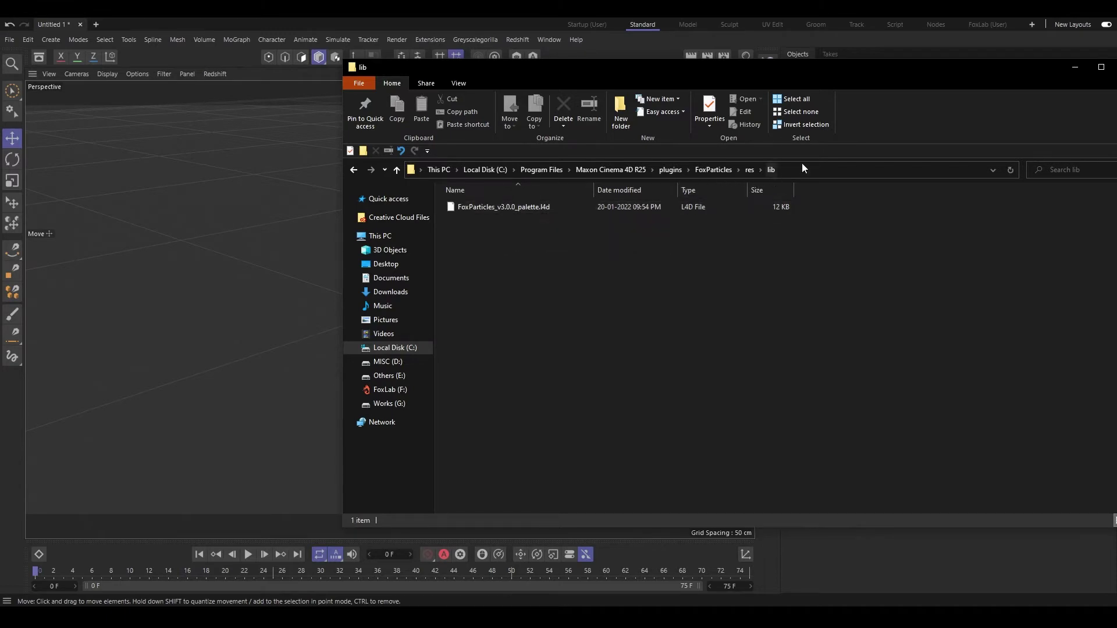
Back in Cinema 4D, load the palette FoxParticles_v3.0.0_palette.l4d from the plugin's res\lib folder, using the folder path copied from File Explorer.
click(501, 22)
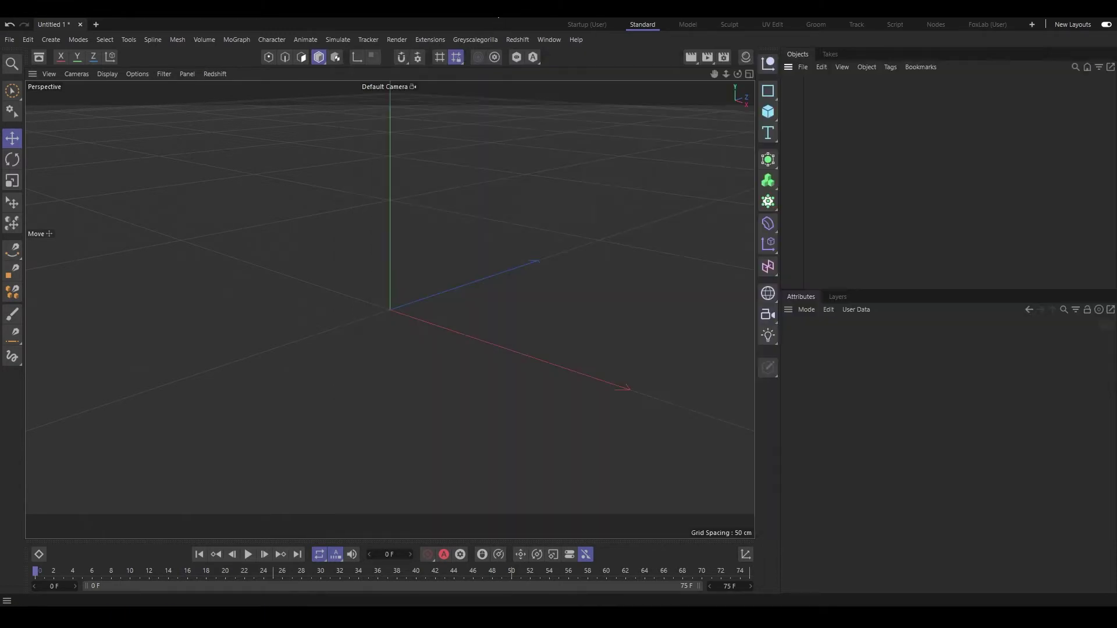
click(549, 39)
mouse_move(571, 58)
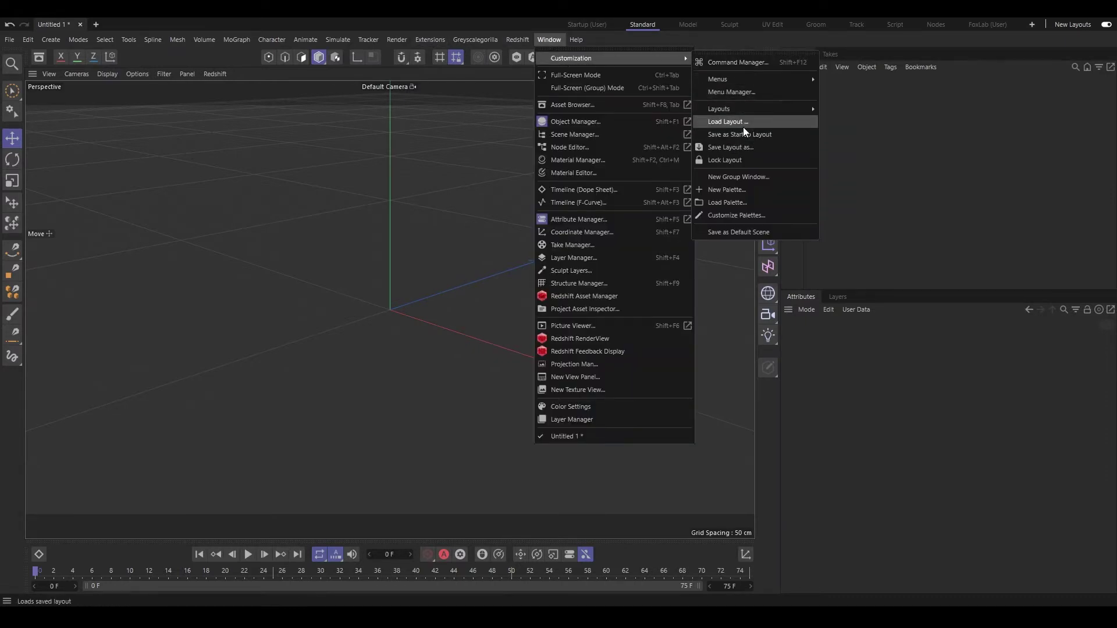
click(732, 201)
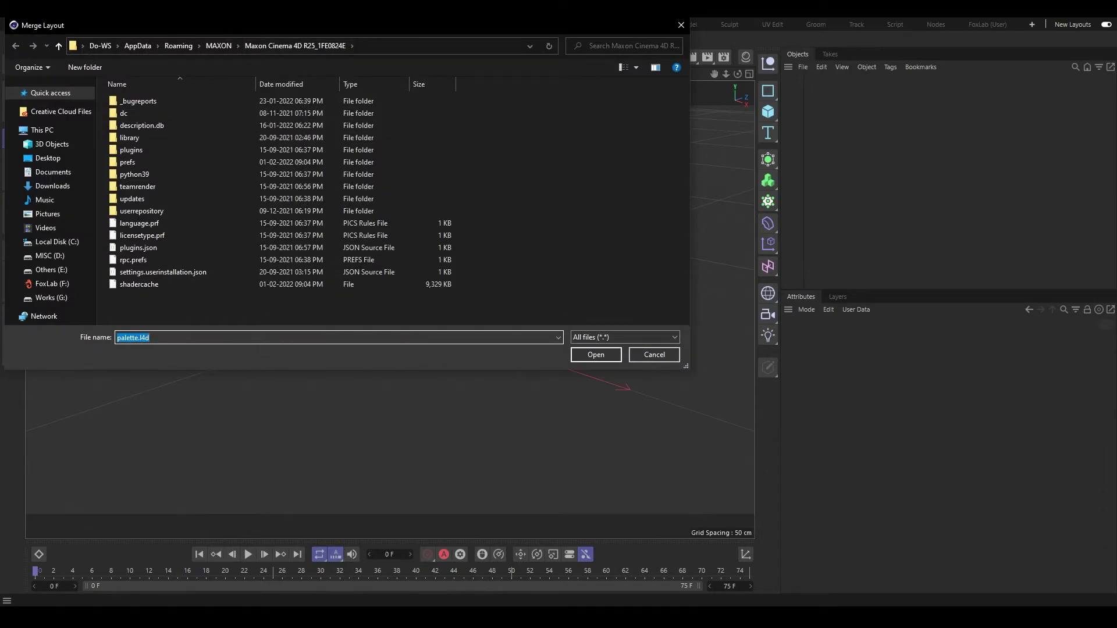
mouse_move(324, 601)
click(289, 554)
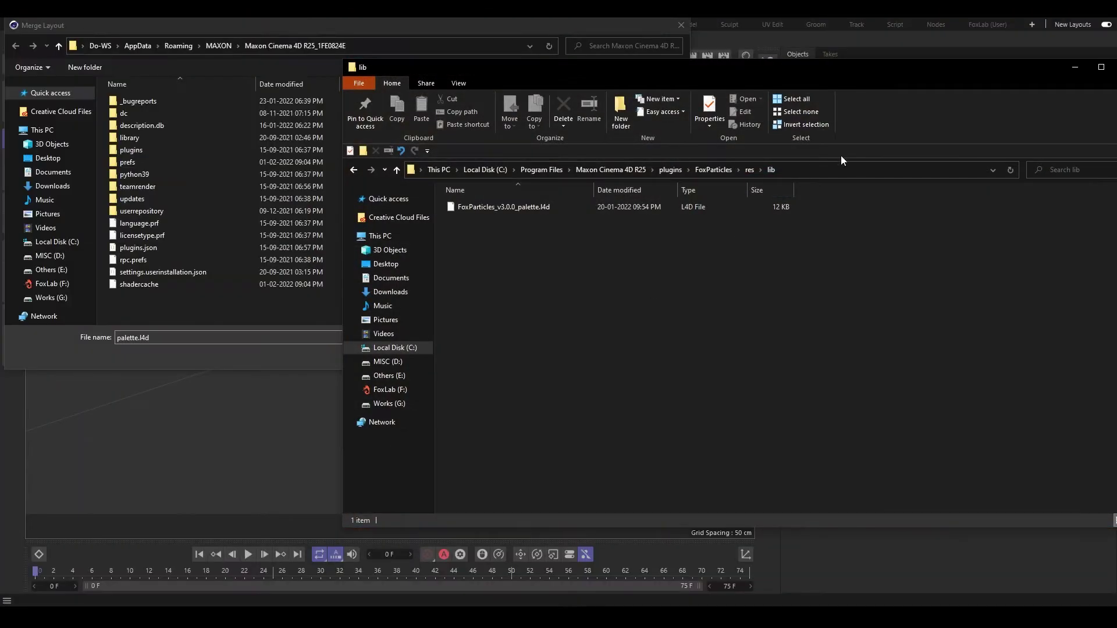
click(834, 171)
key(ctrl+c)
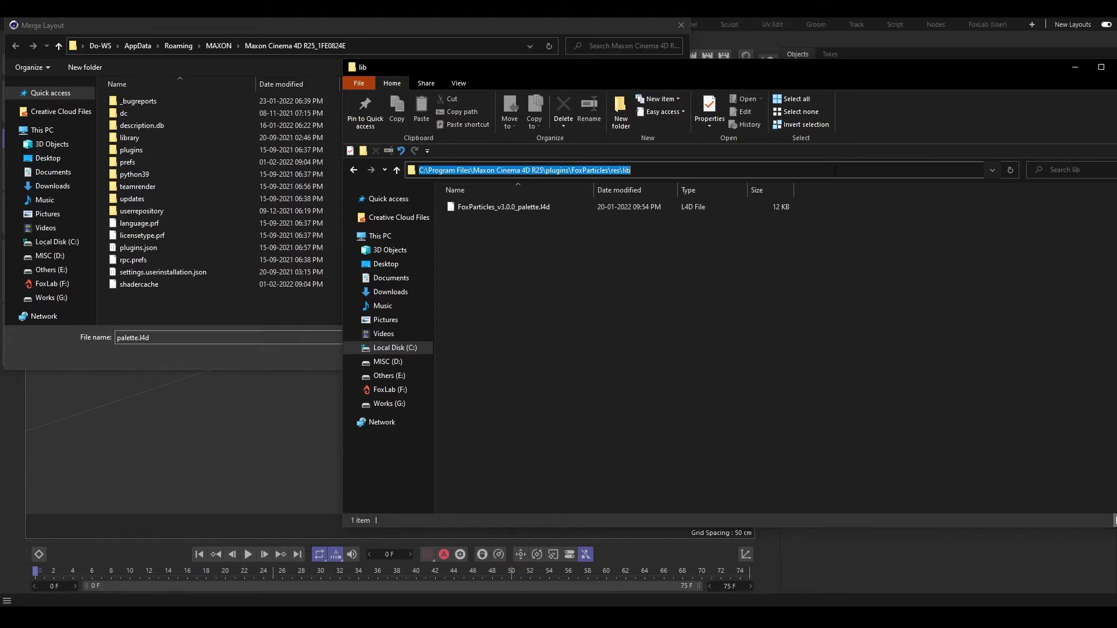
click(450, 46)
key(ctrl+v)
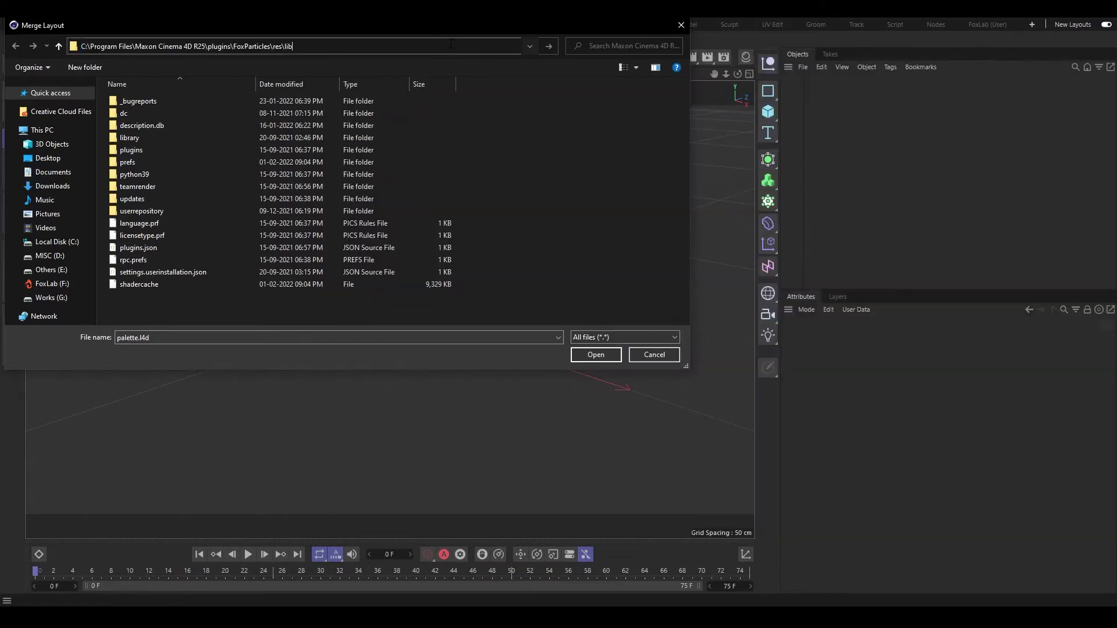
key(Return)
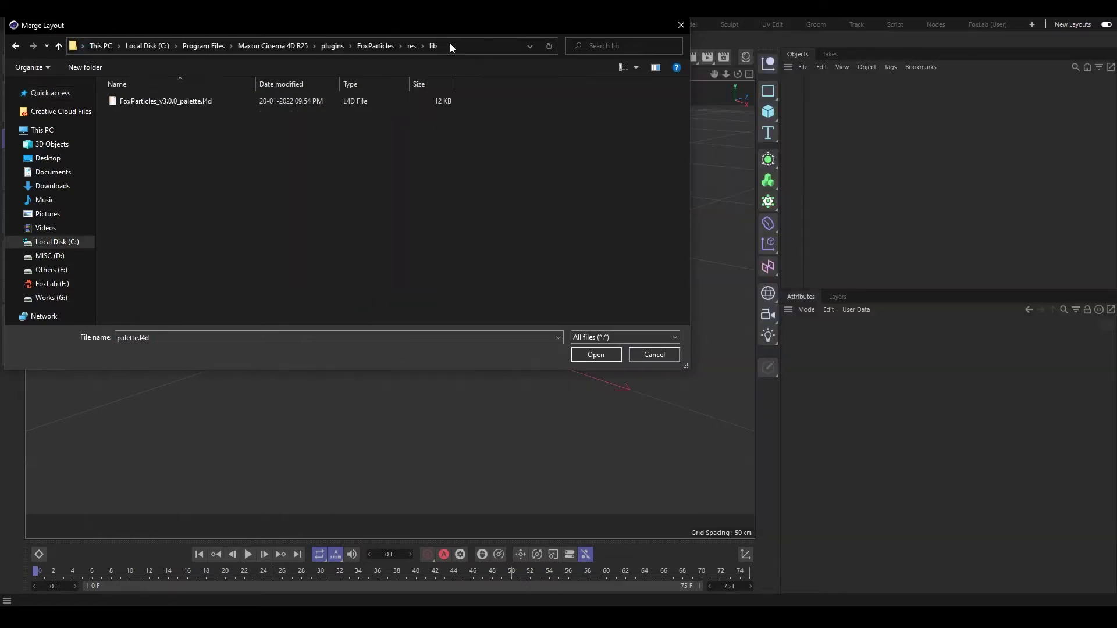
double_click(140, 101)
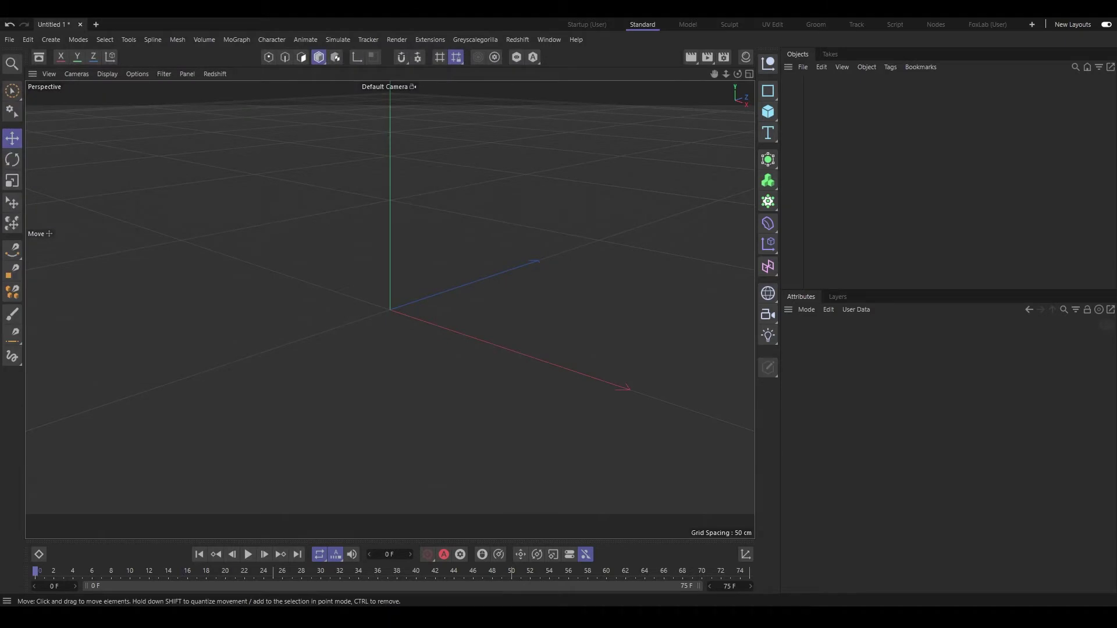
Enlarge the floating FoxParticles palette and dock it vertically between the object creation palette and the Objects manager.
drag(356, 137, 384, 373)
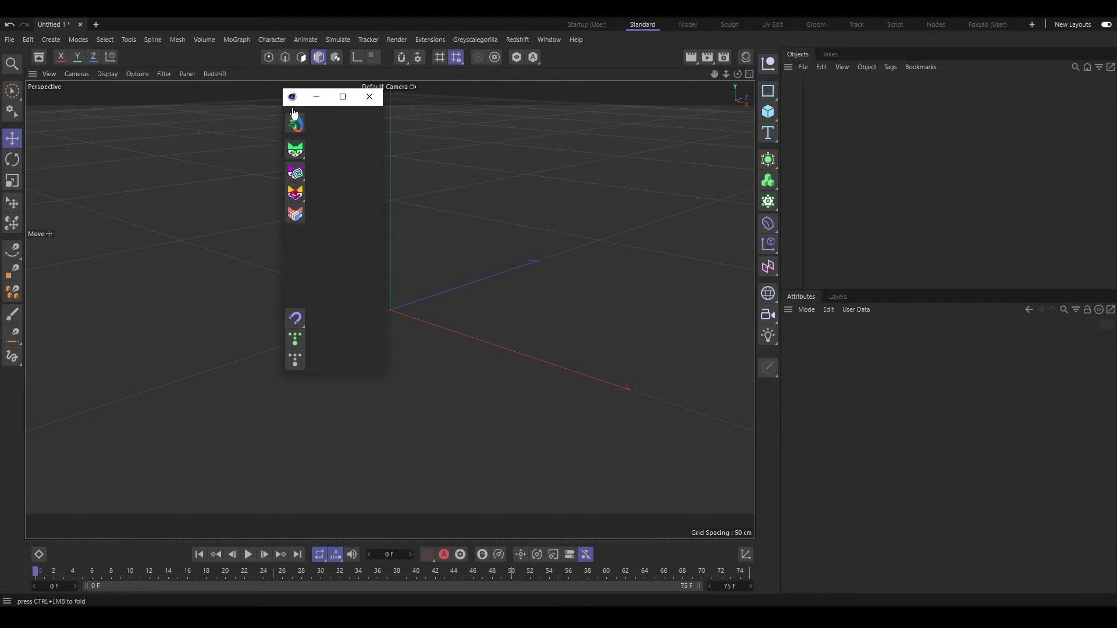
drag(295, 116, 801, 240)
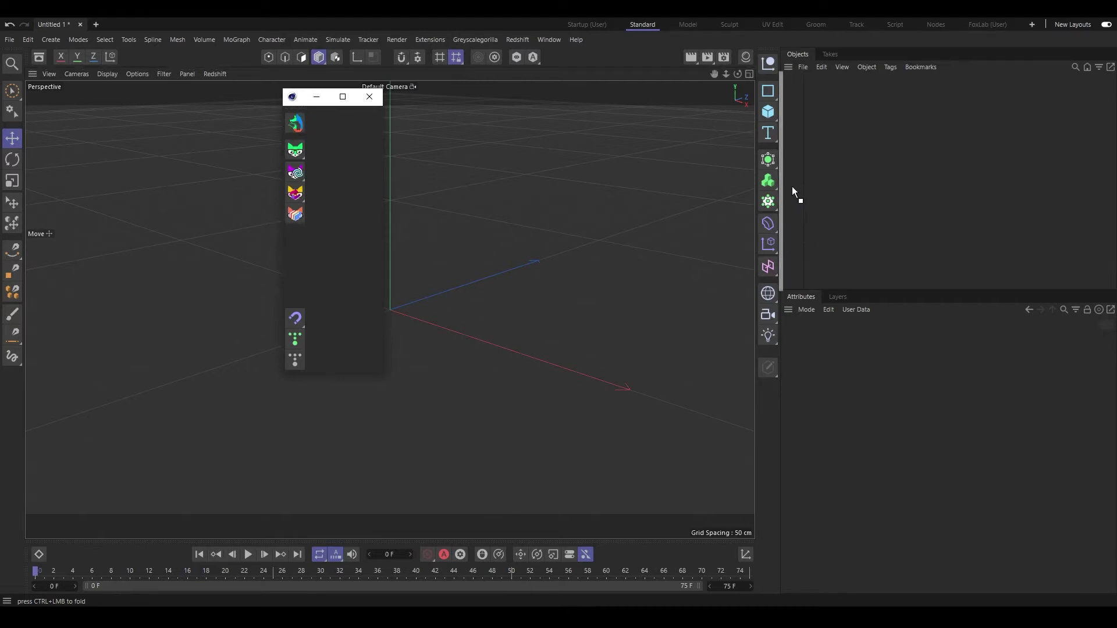
drag(791, 186, 791, 187)
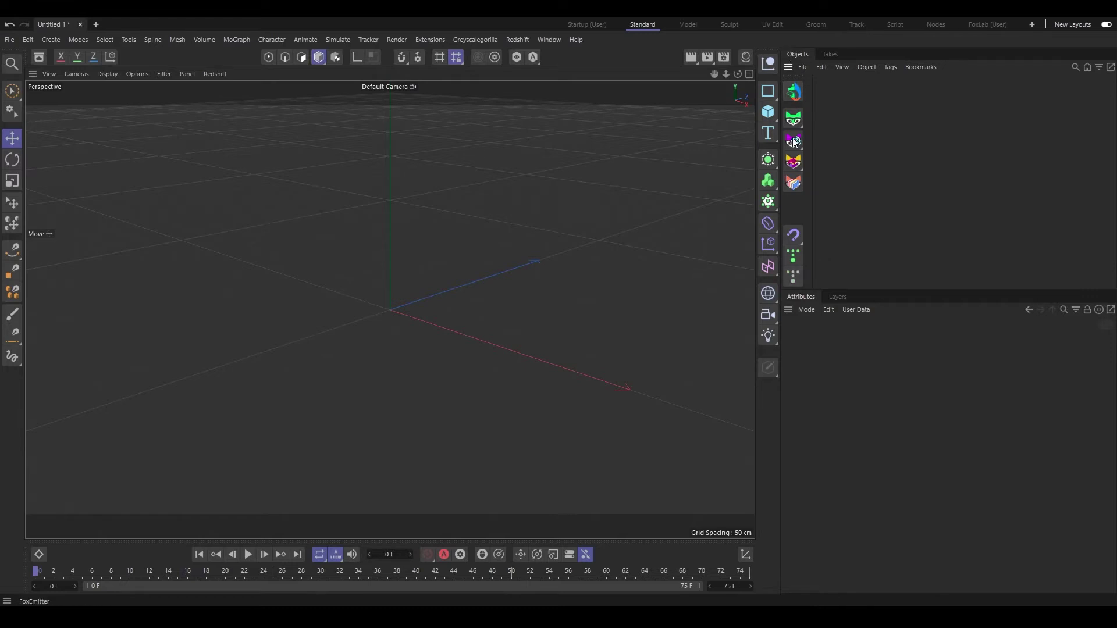
Open the Thinking Particles settings window, dock it beside the Objects manager, and widen the manager column.
click(792, 278)
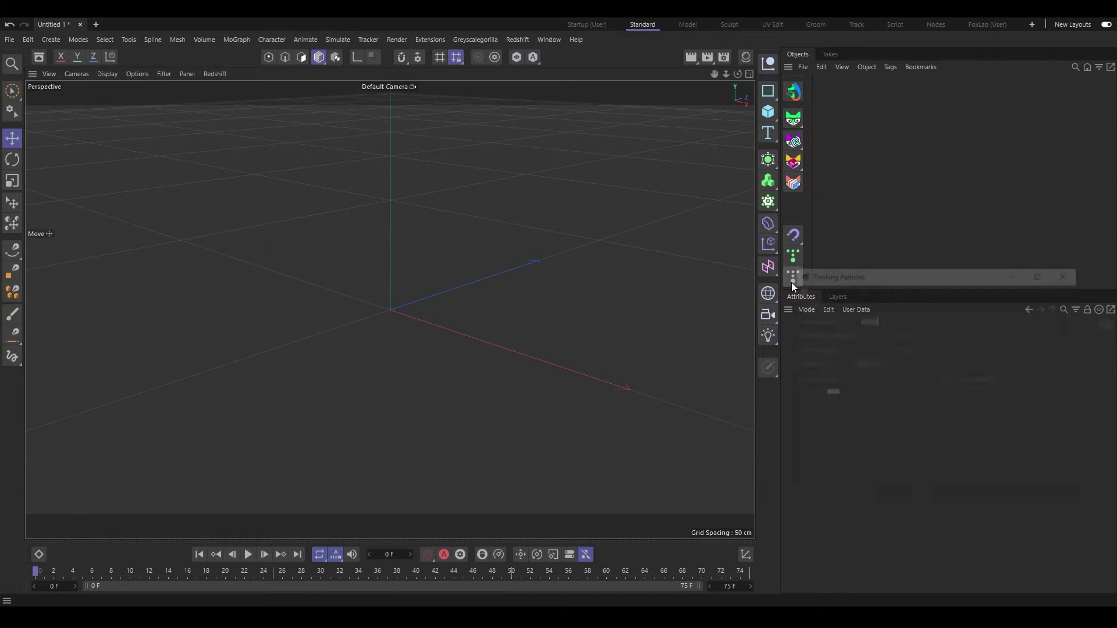
drag(853, 277, 323, 220)
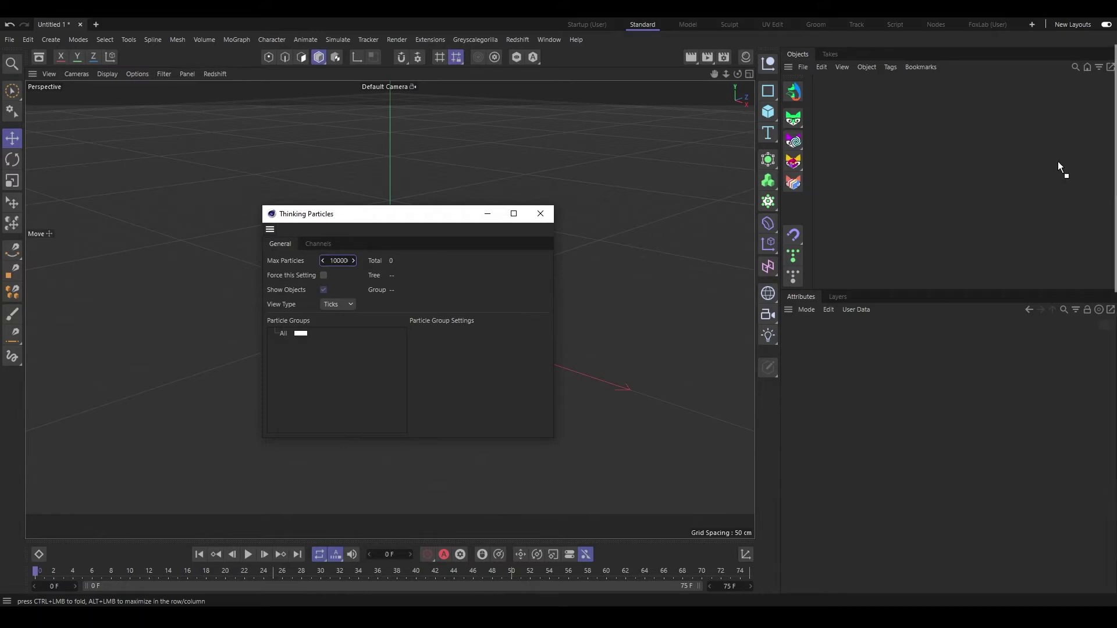
drag(1103, 169, 1102, 167)
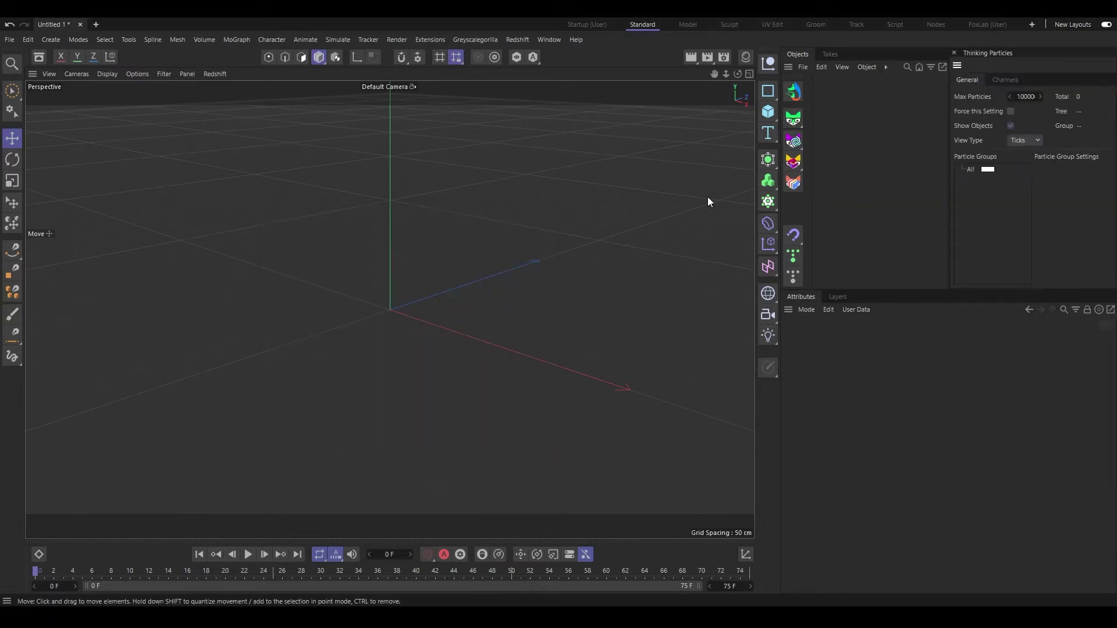
drag(779, 242, 743, 242)
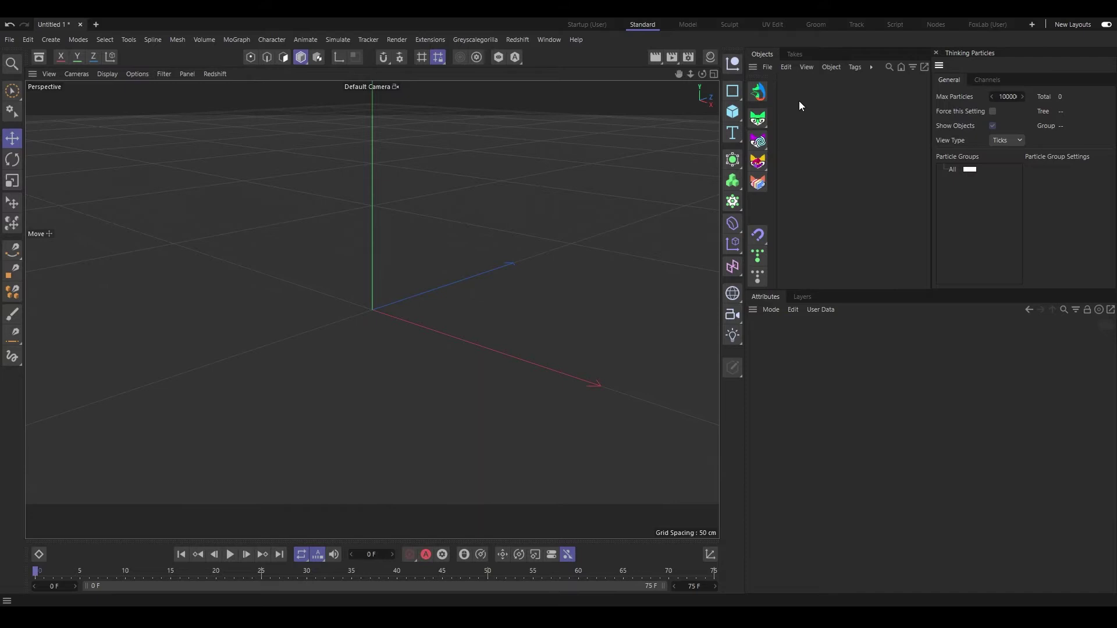
Fold the docked Thinking Particles panel, testing how it unfolds from its folded edge and from the FoxParticles palette.
ctrl+click(940, 69)
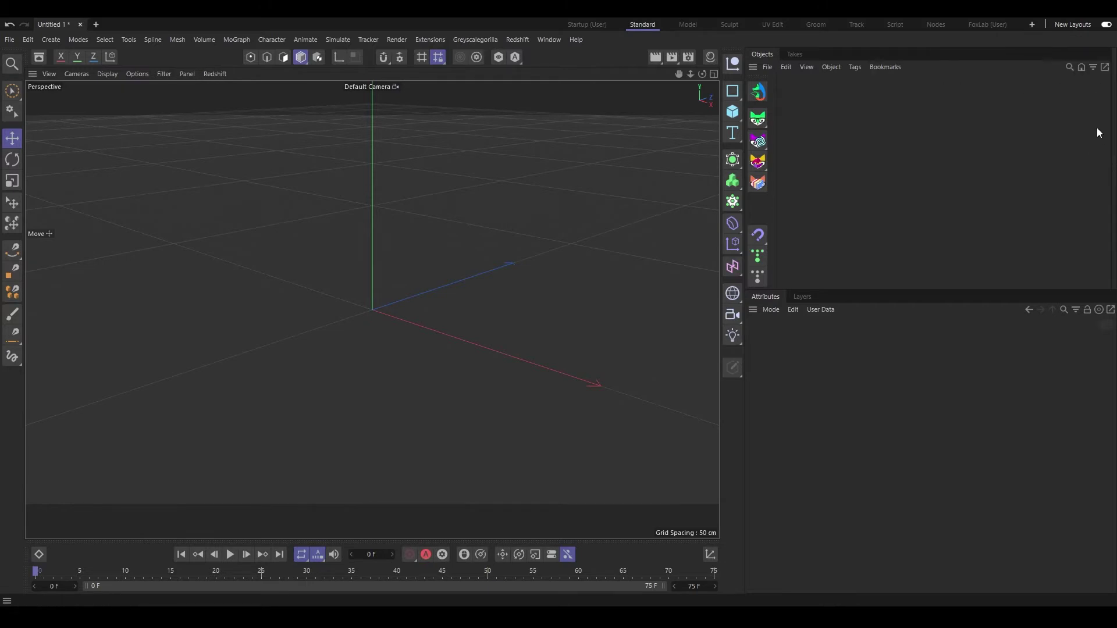
click(1114, 177)
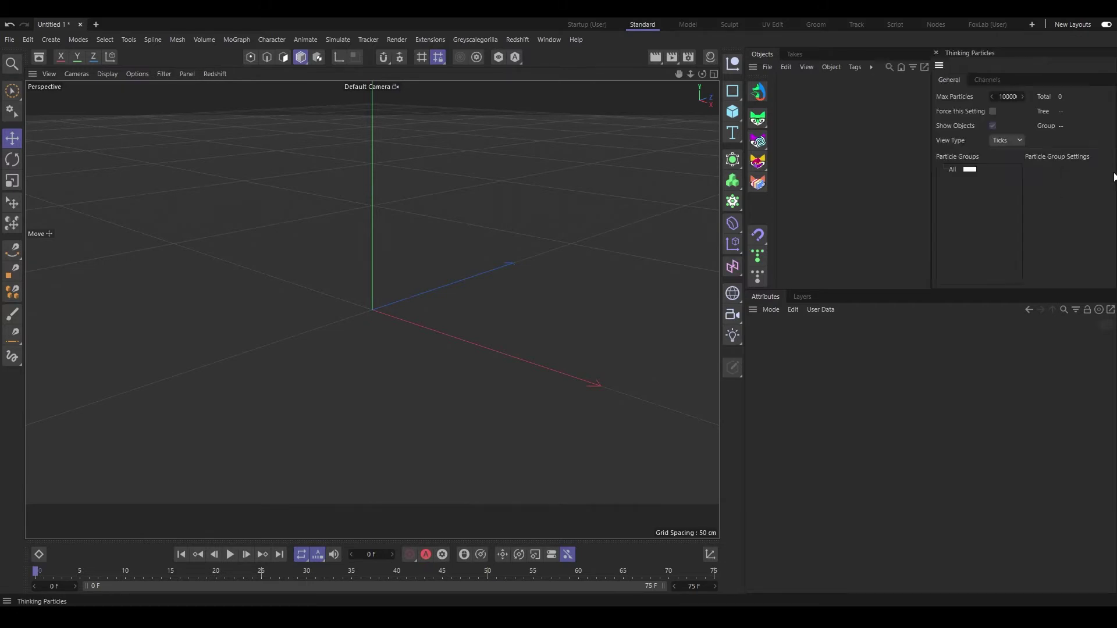
ctrl+click(939, 67)
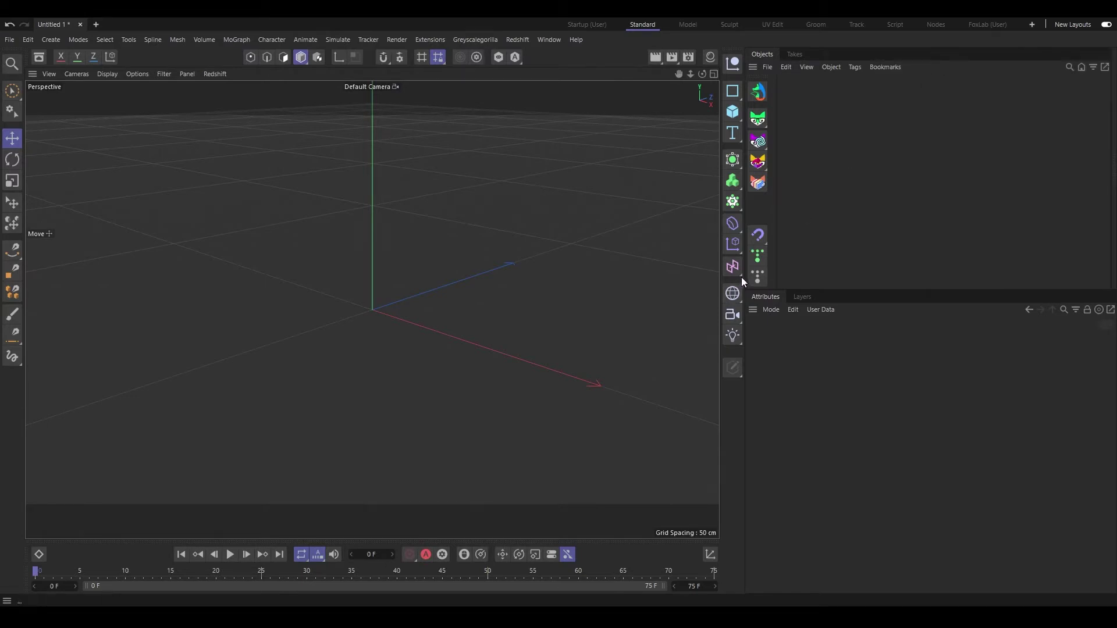
click(757, 276)
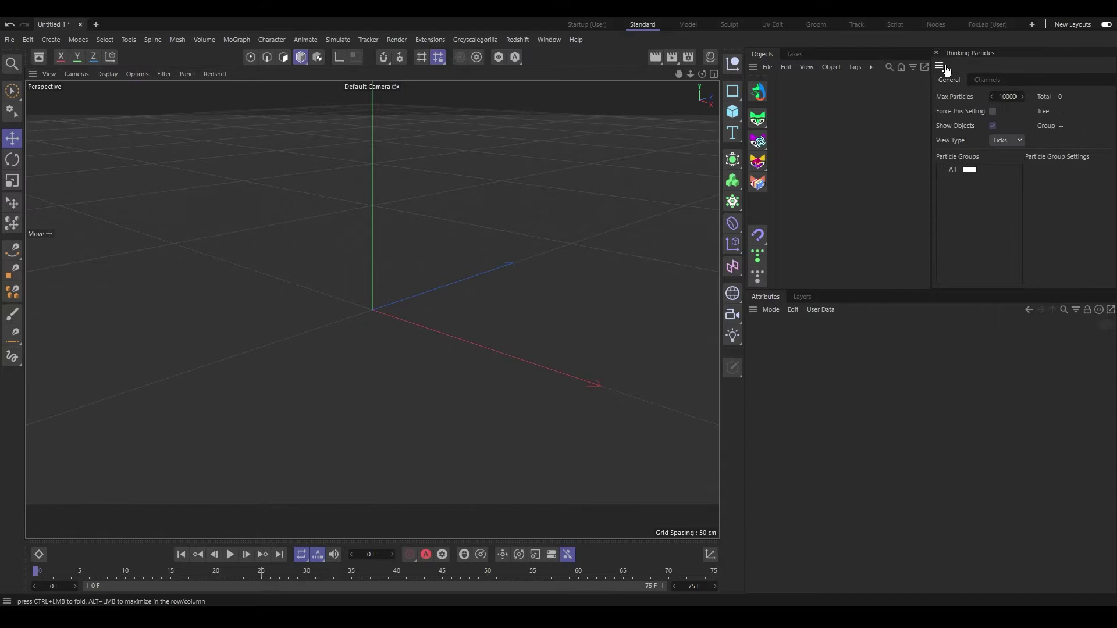
ctrl+click(940, 66)
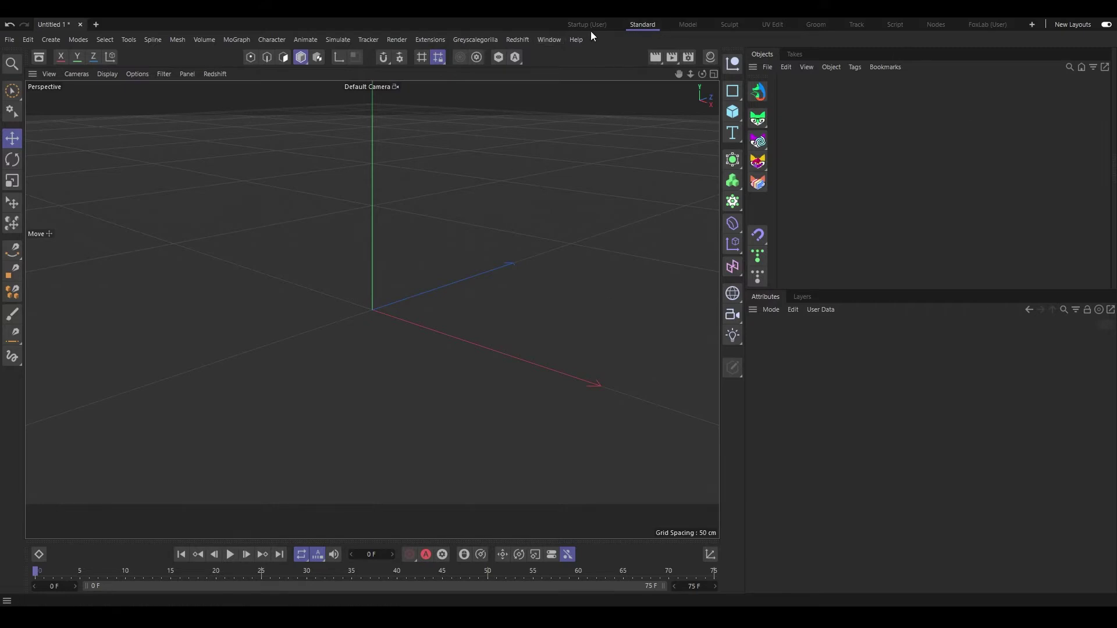
Save the current layout under the name Foxparticles in the default layout folder.
click(556, 40)
mouse_move(647, 58)
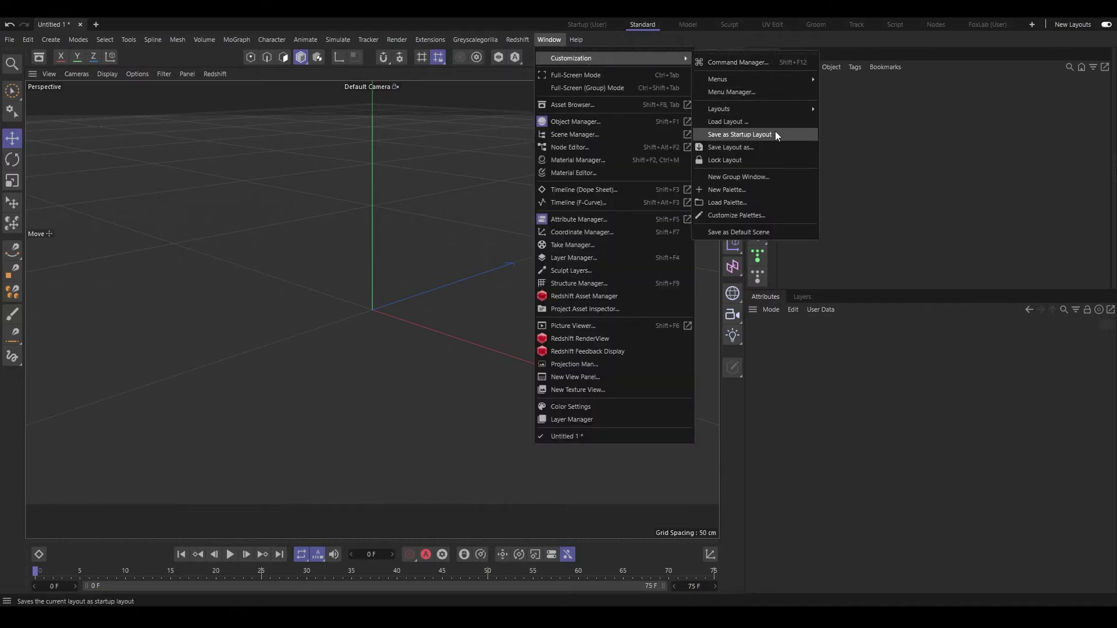
click(730, 147)
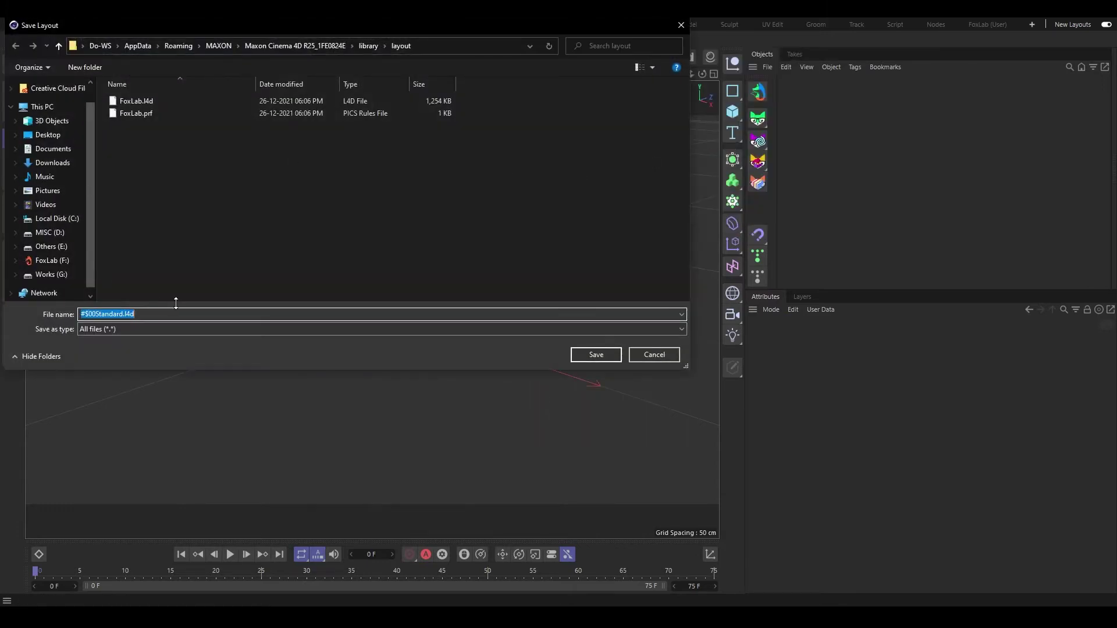
text(Fox)
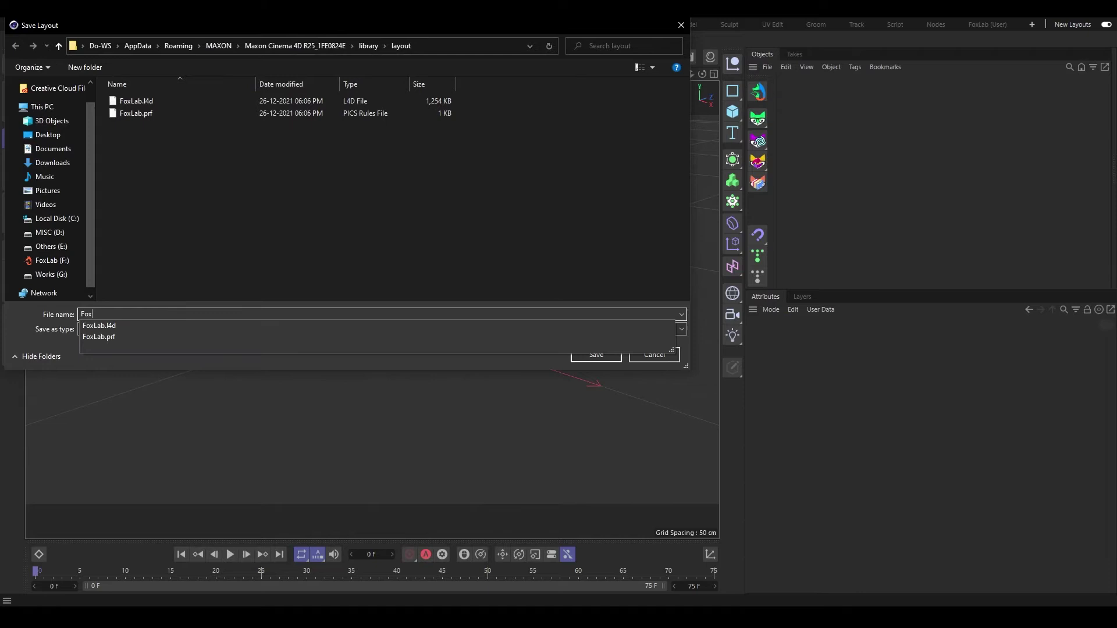
text(particles)
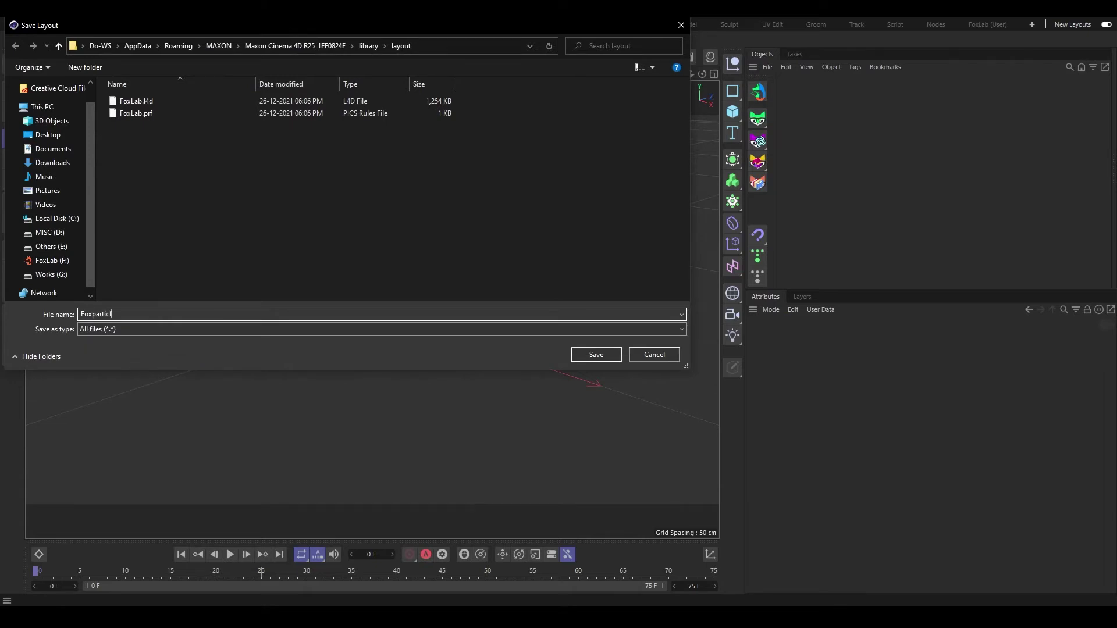
click(595, 356)
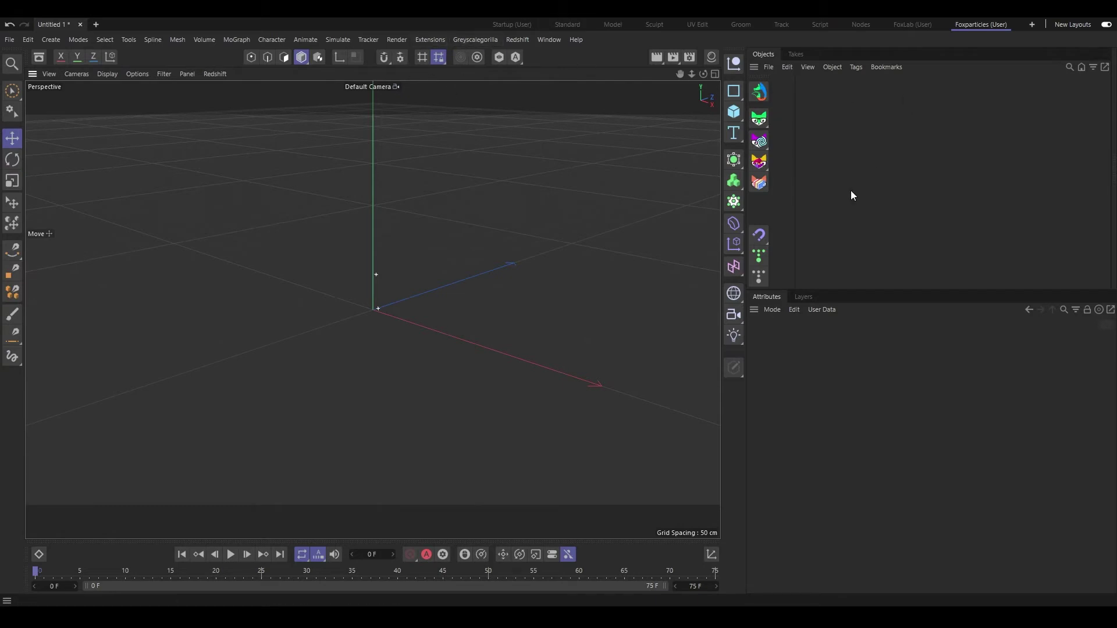
Test unfolding and folding the Thinking Particles panel from the palette, and look through the available effectors and fields.
click(761, 280)
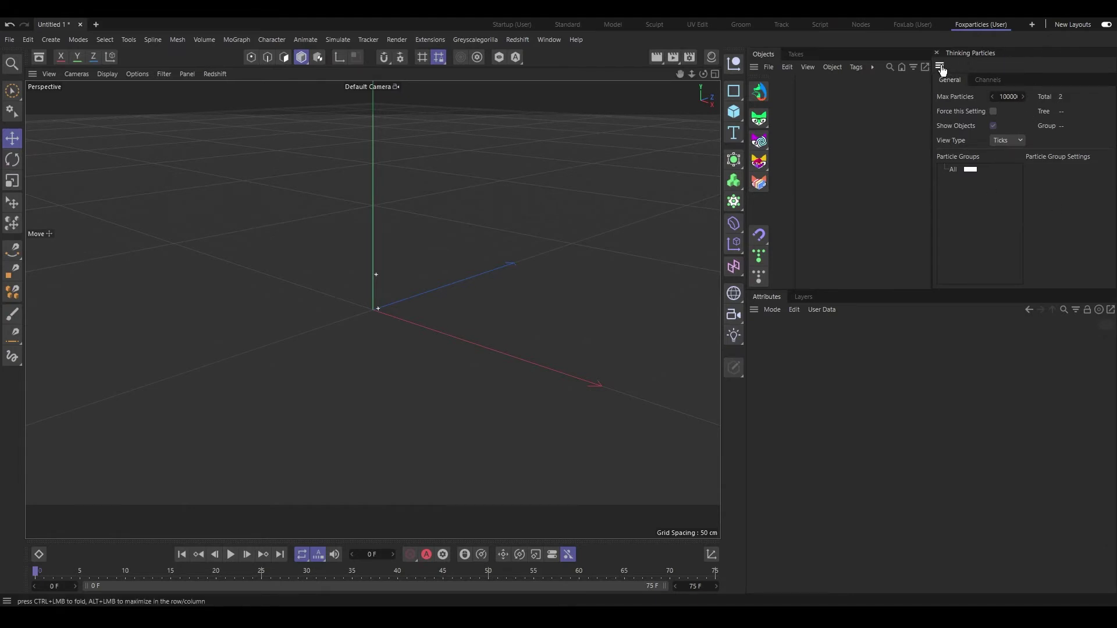
click(937, 52)
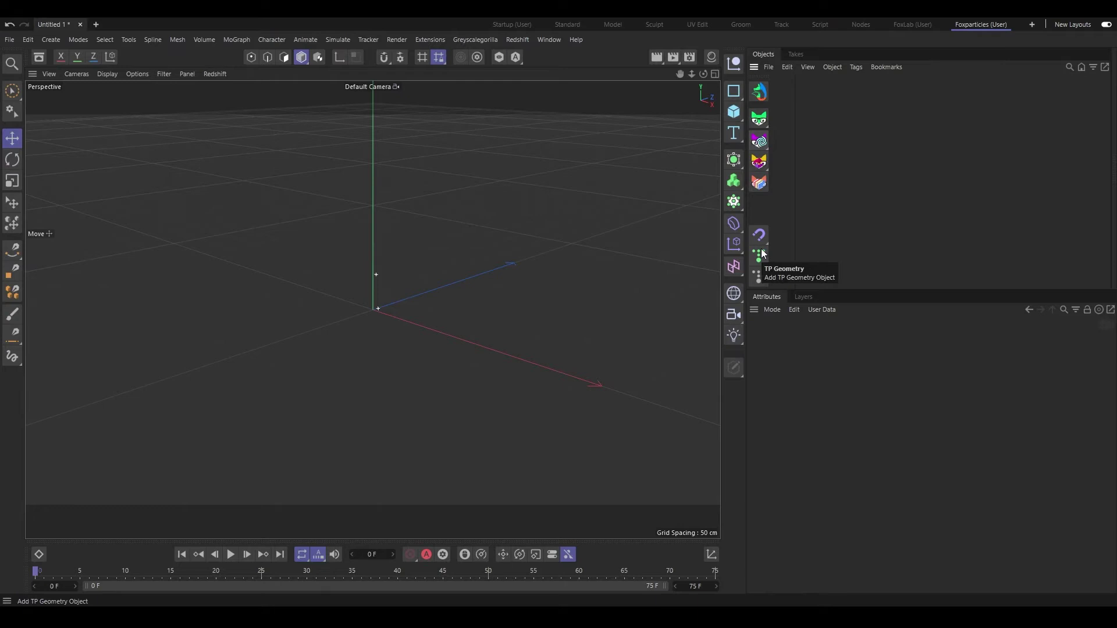
click(734, 243)
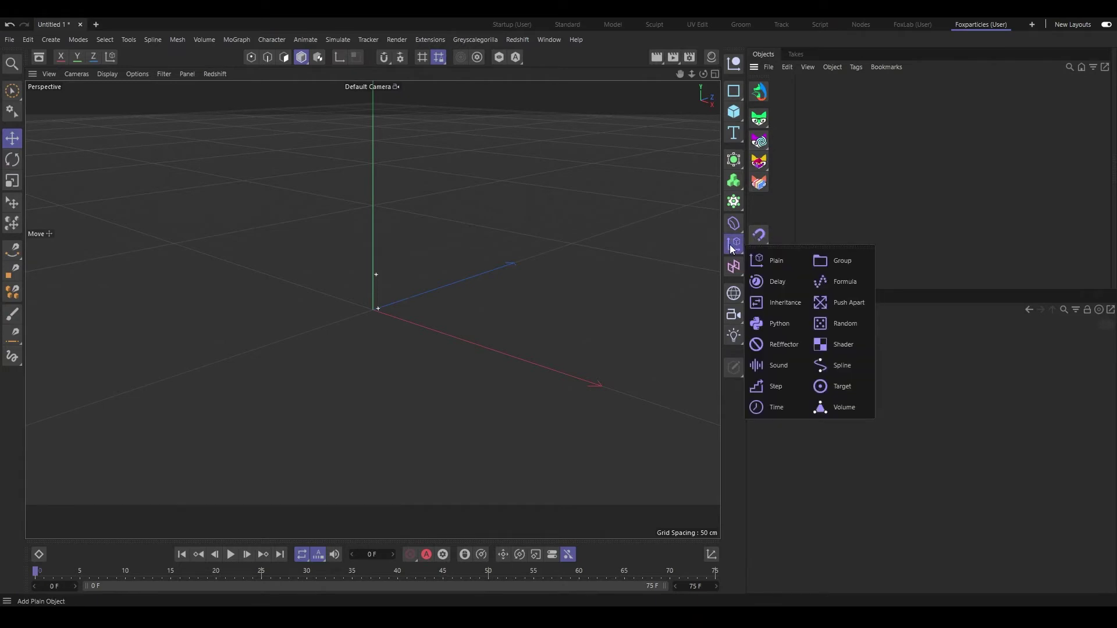
click(734, 267)
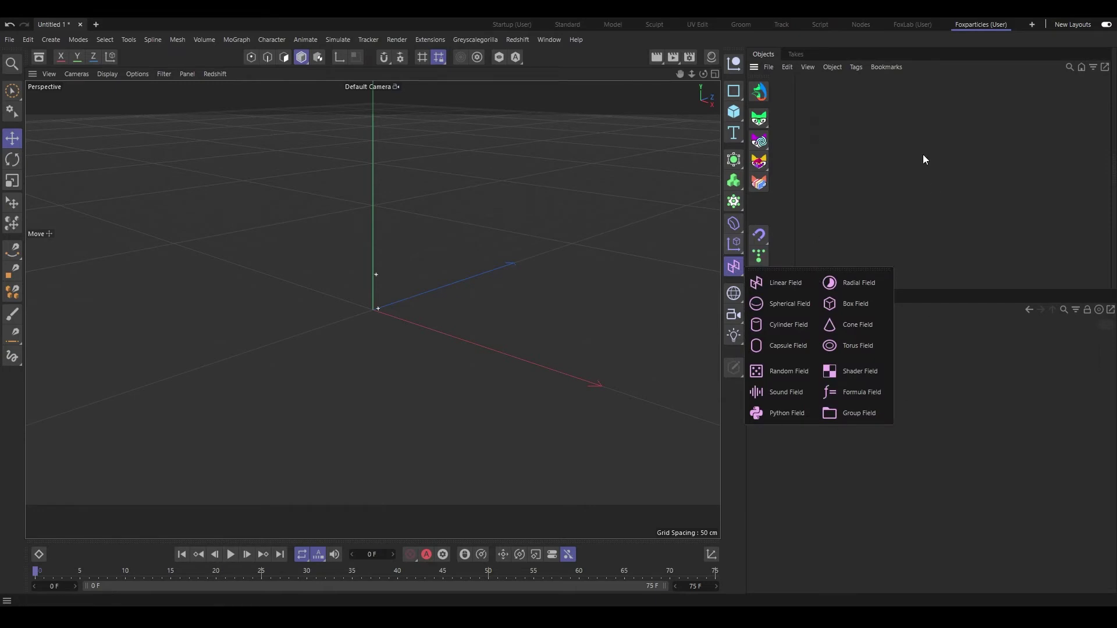
click(875, 162)
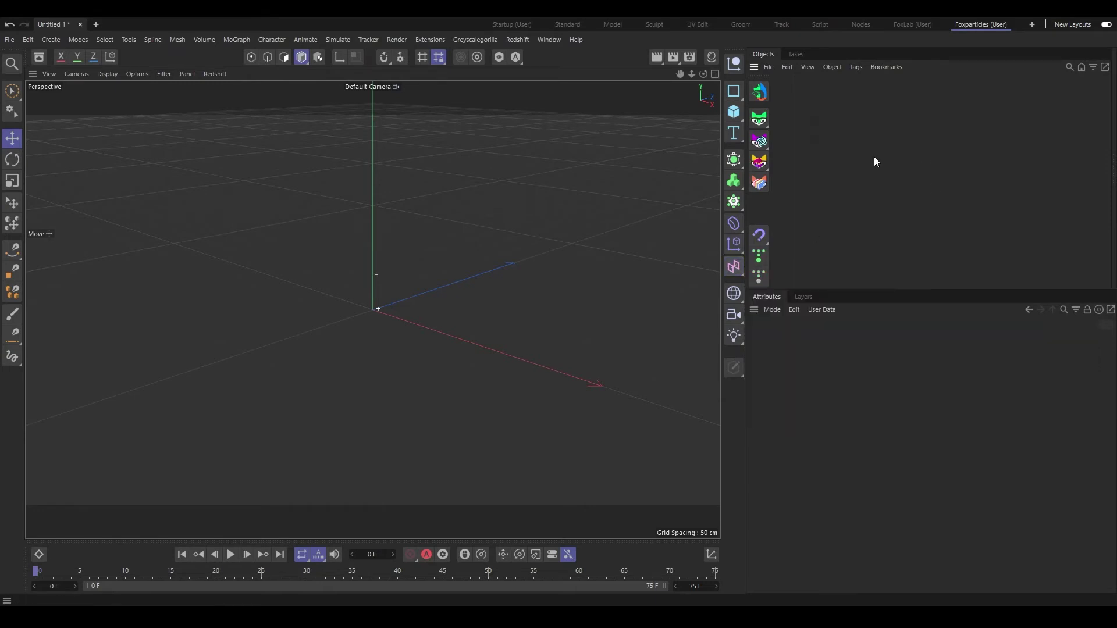
click(761, 277)
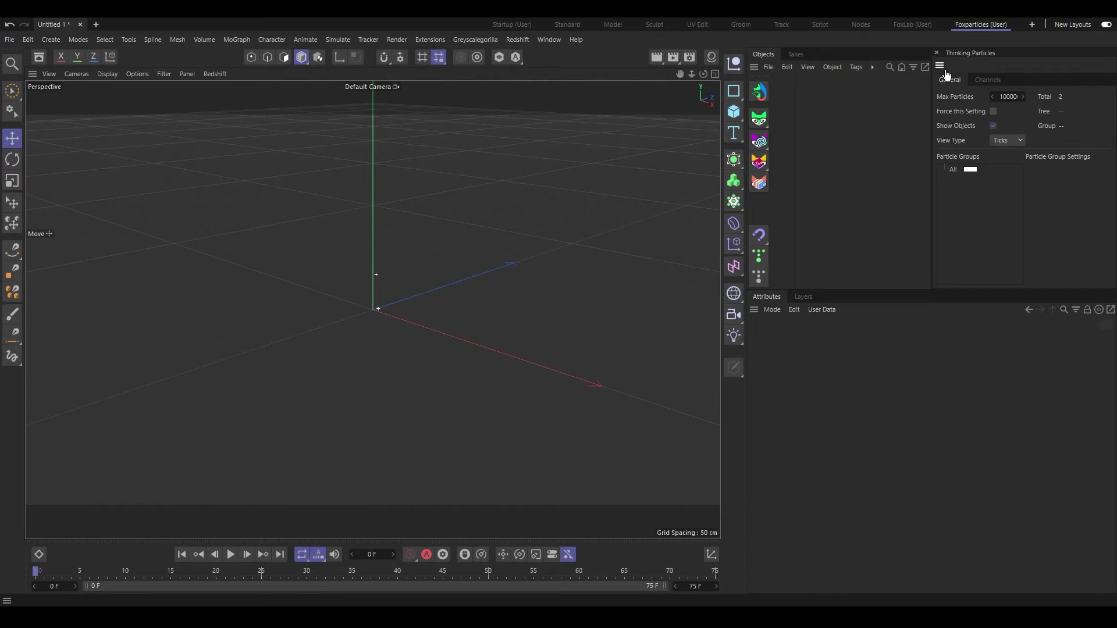
click(936, 52)
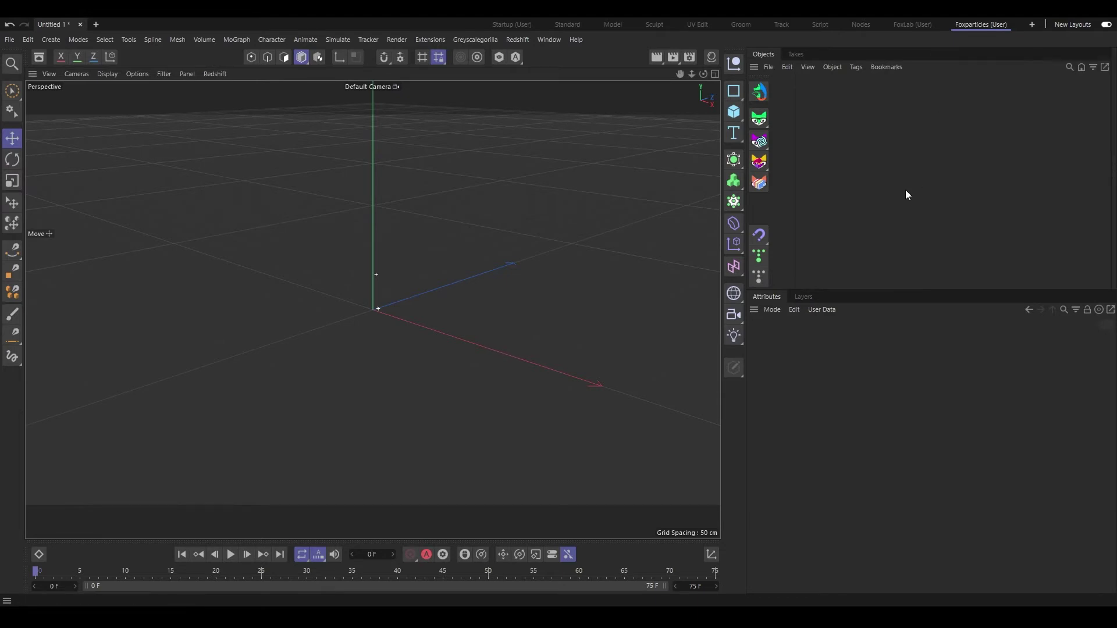
Add and delete a trial TP Geometry object, and look through the available forces and Thinking Particles commands.
click(762, 258)
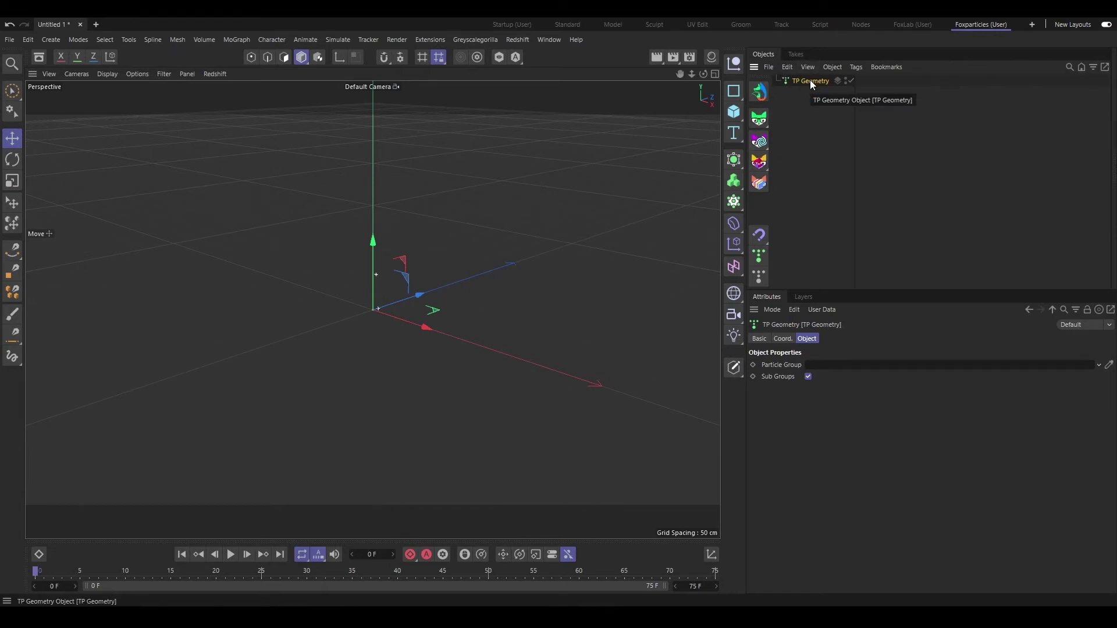
key(Delete)
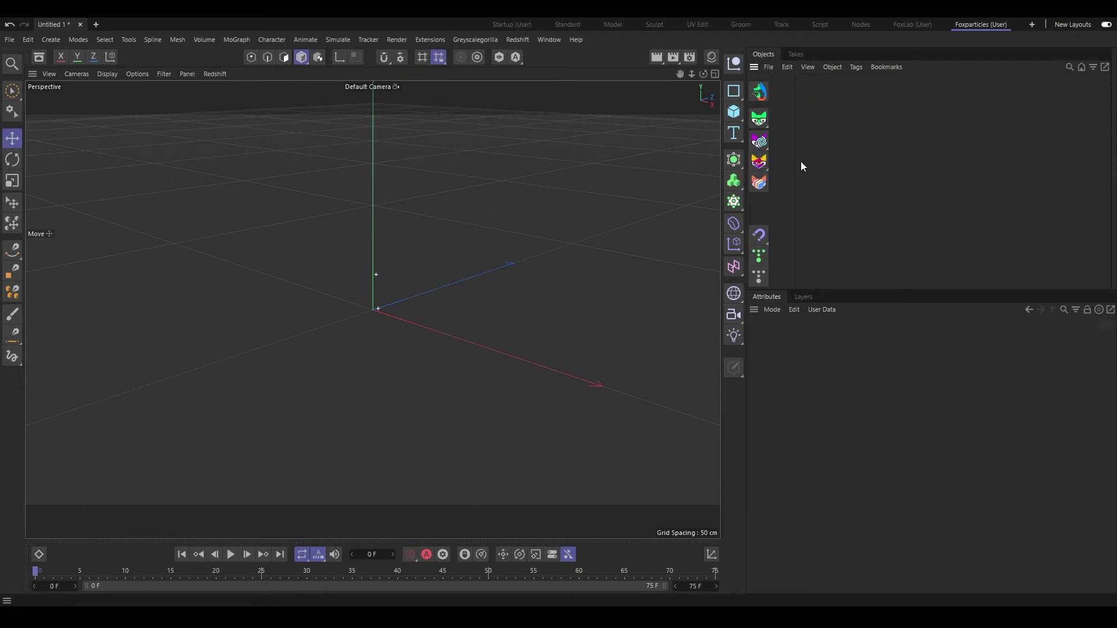
click(758, 235)
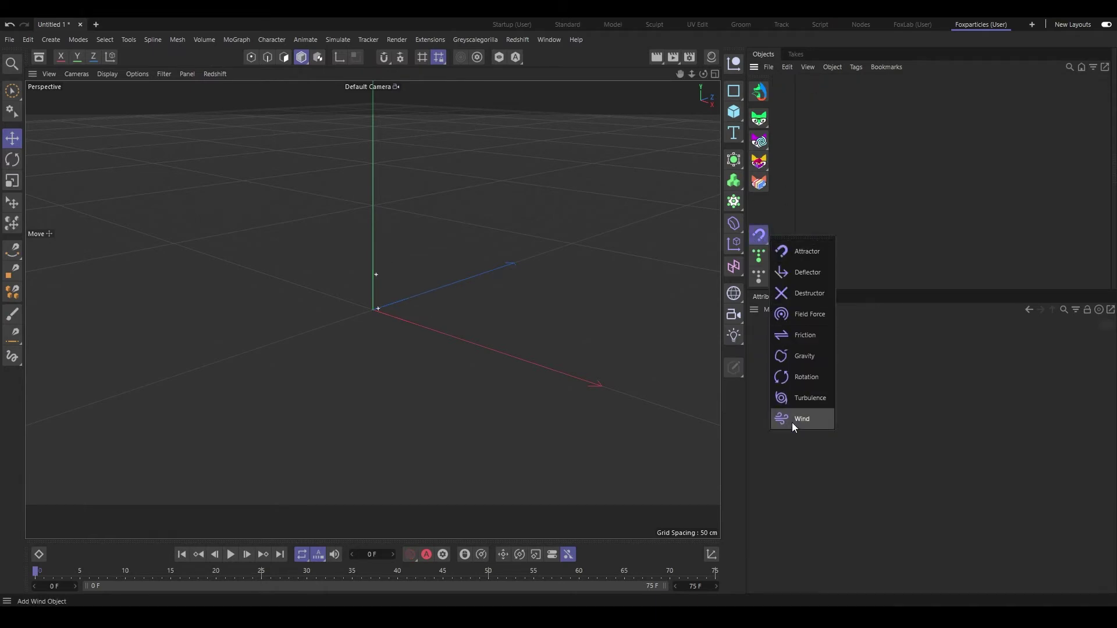
click(337, 40)
mouse_move(350, 119)
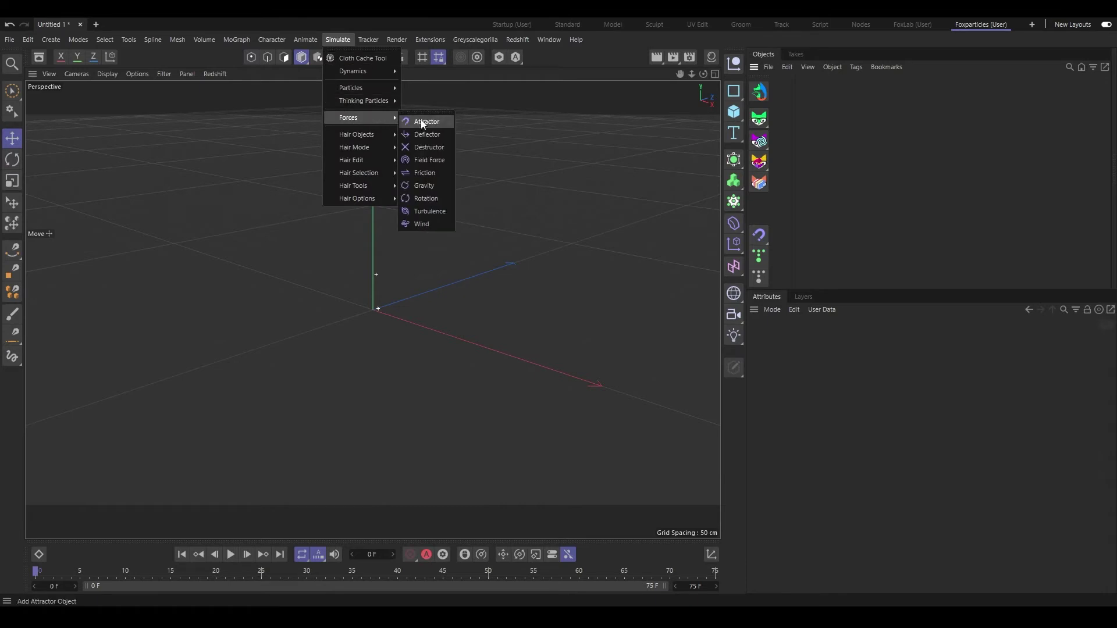
mouse_move(358, 88)
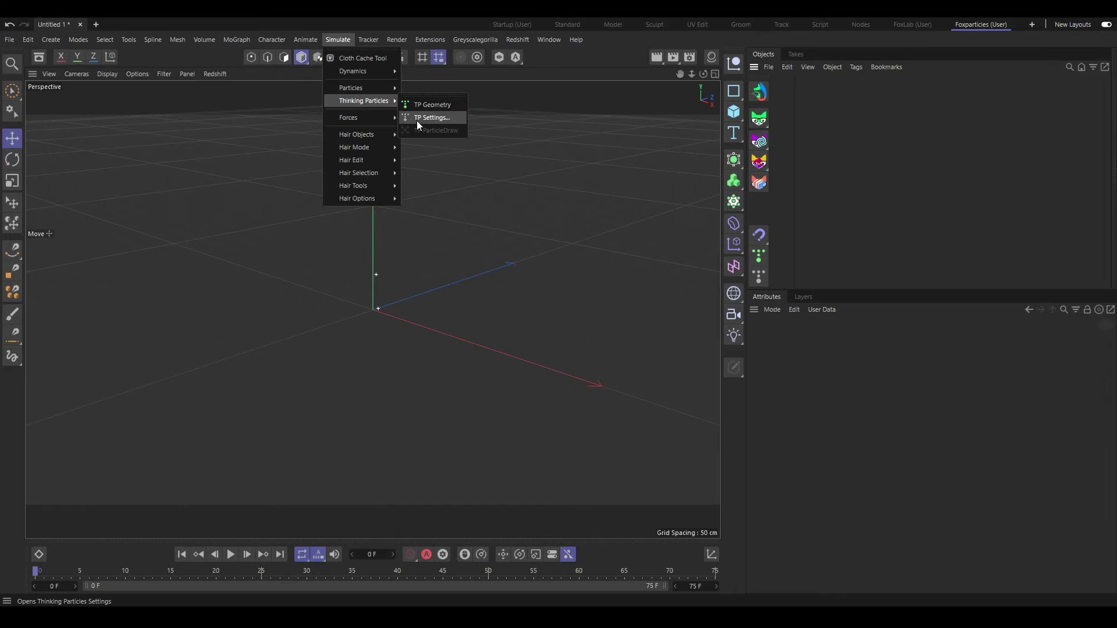
click(420, 118)
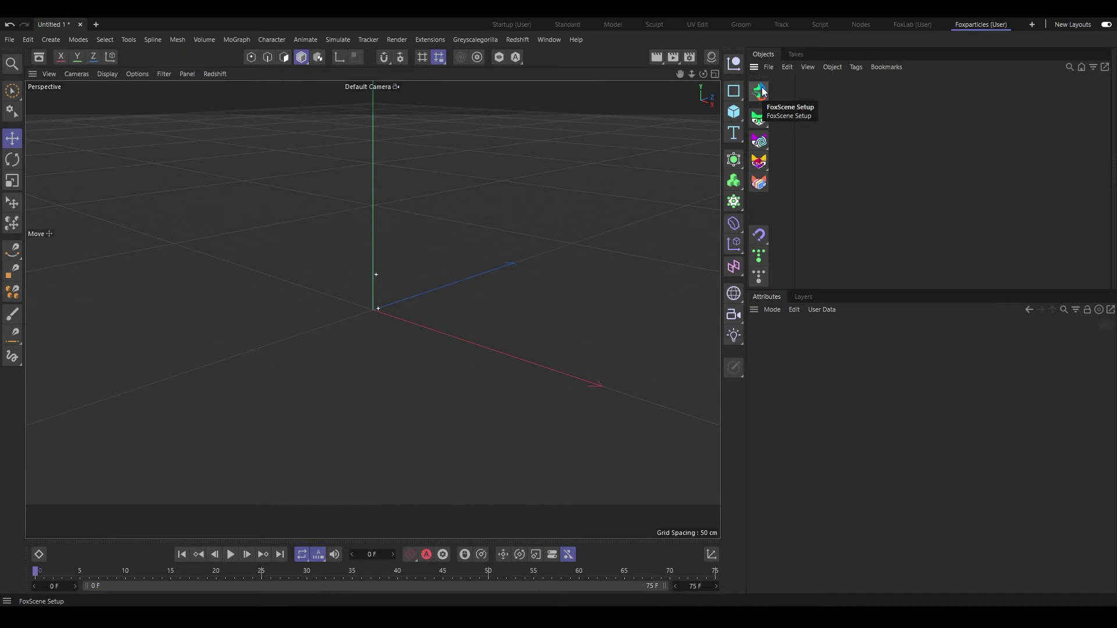
Create a complete example with FoxScene Setup and play its particle simulation.
click(760, 92)
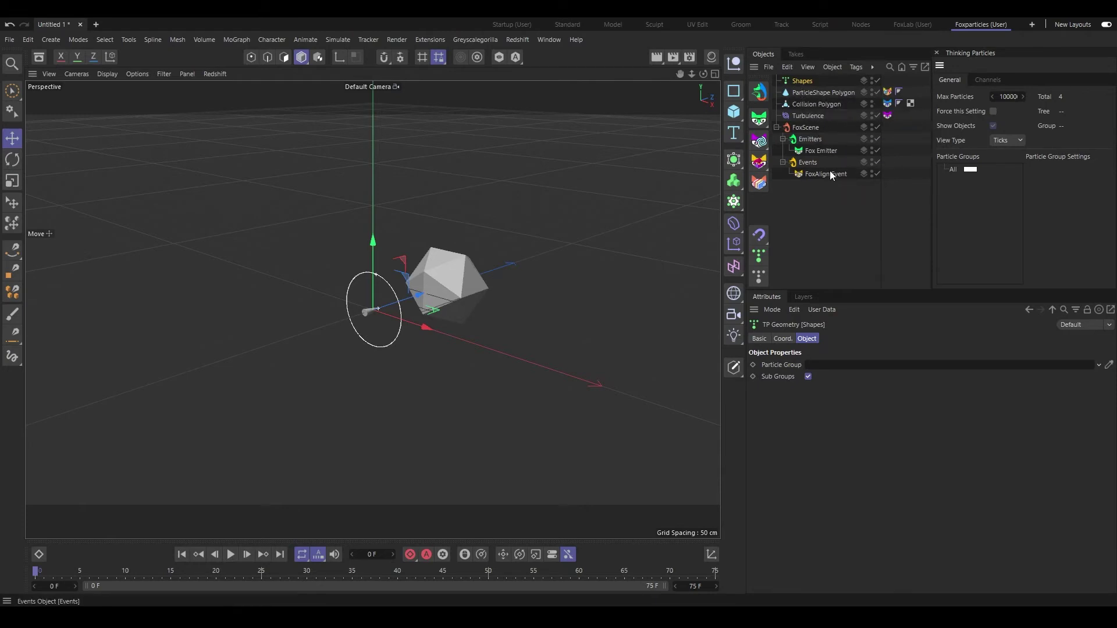
click(231, 554)
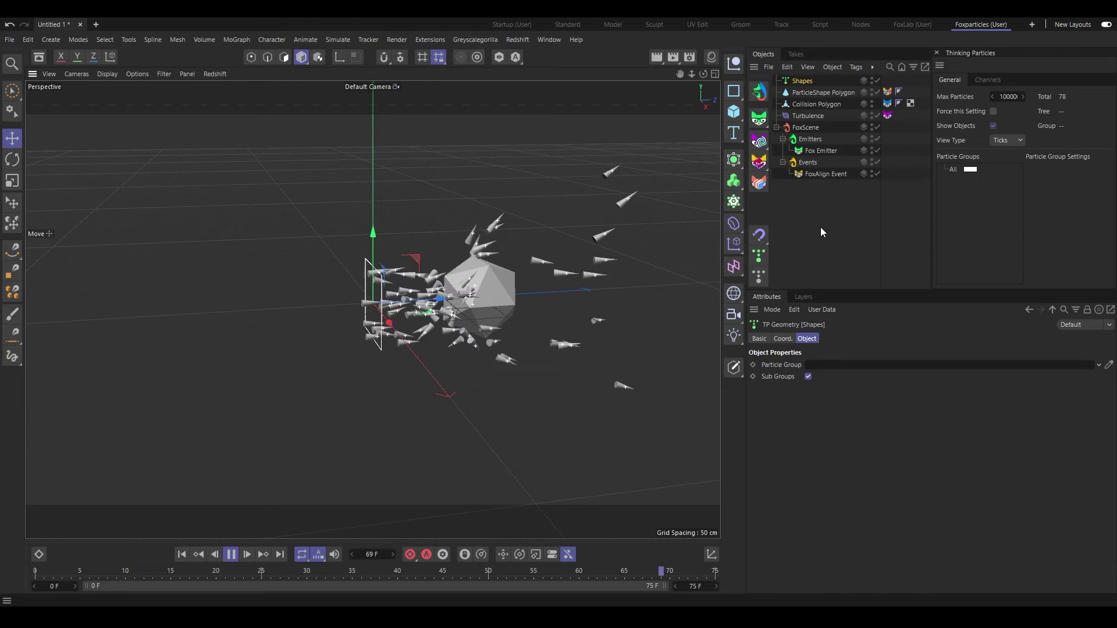
Delete all the FoxScene example objects, stop and rewind the animation, and fold the Thinking Particles panel.
drag(820, 227, 782, 81)
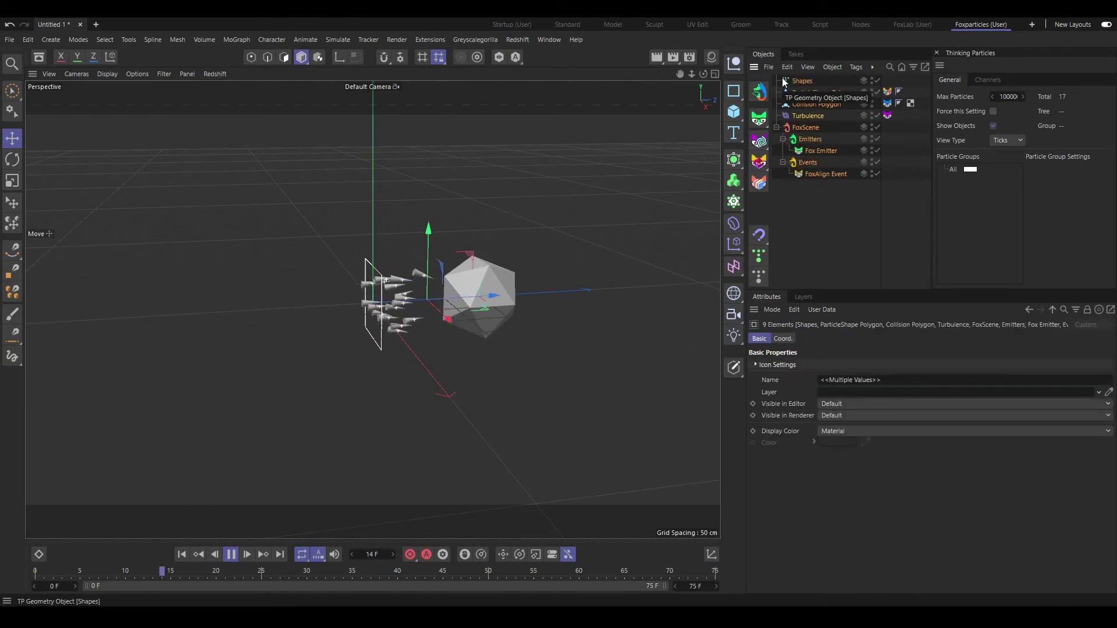
key(Delete)
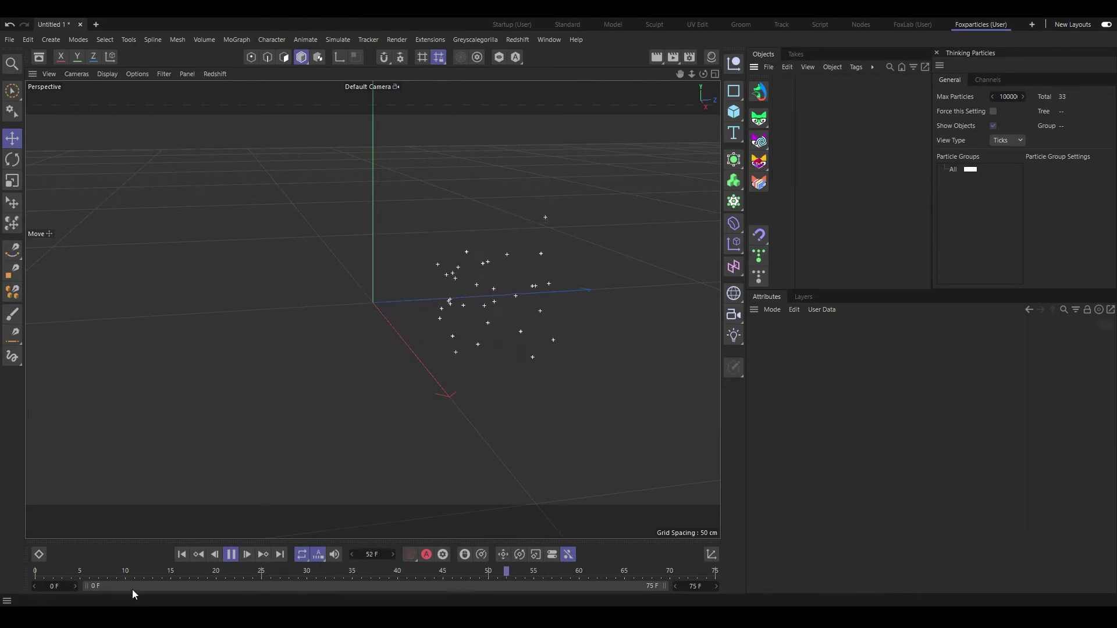
click(230, 554)
click(182, 555)
alt+drag(502, 208, 349, 238)
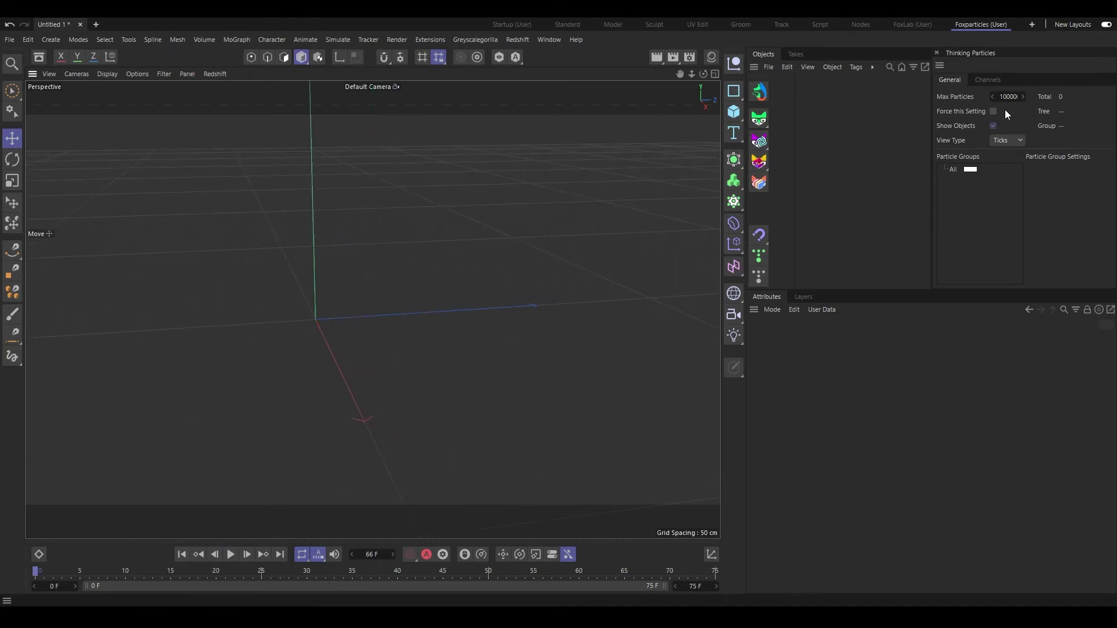
click(937, 53)
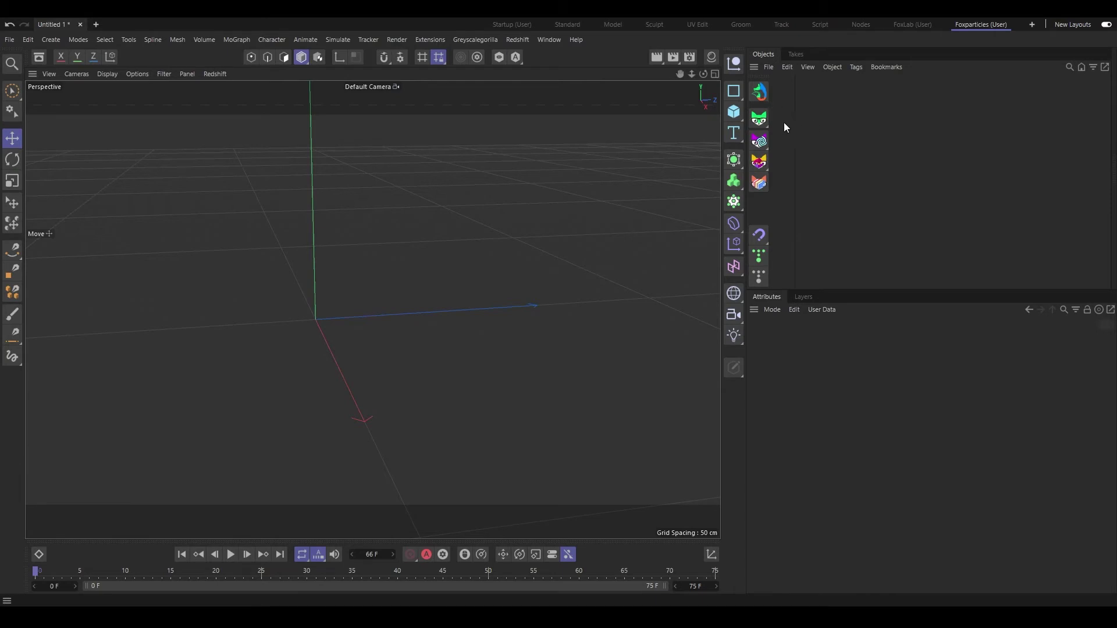
Add a FoxEmitter to the empty scene and play the animation briefly to check its particles.
click(760, 119)
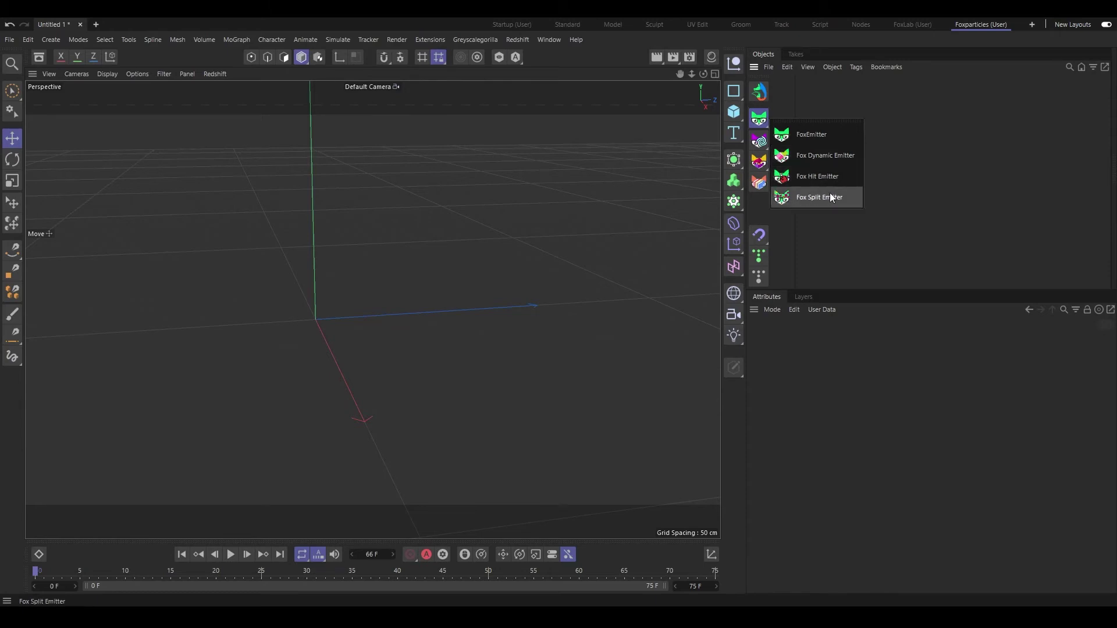
click(814, 133)
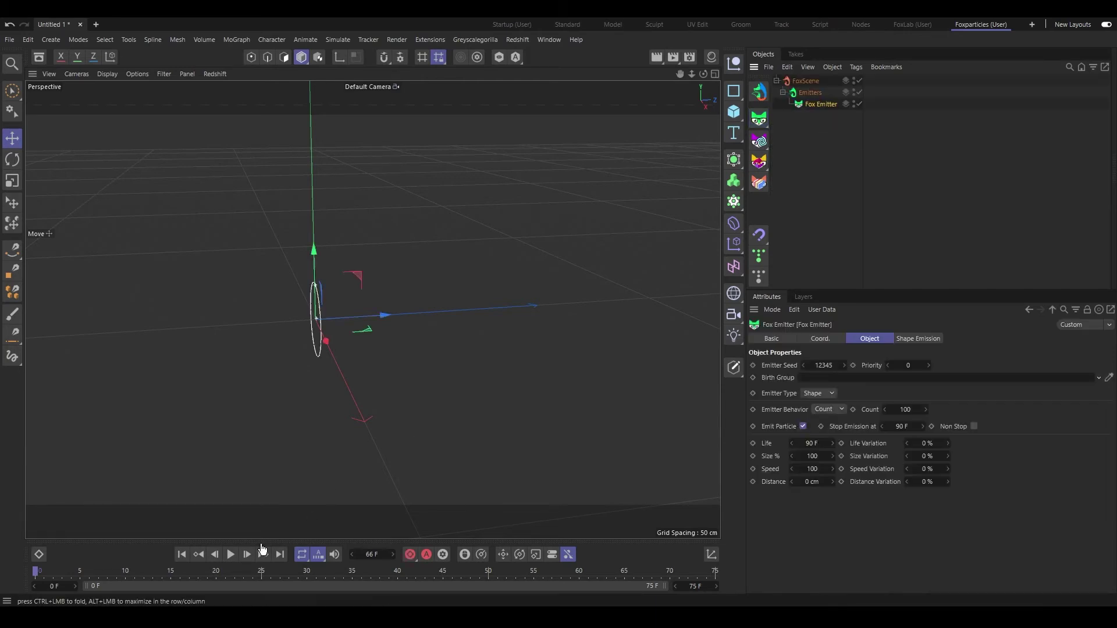
click(230, 556)
click(231, 558)
alt+drag(326, 349, 266, 305)
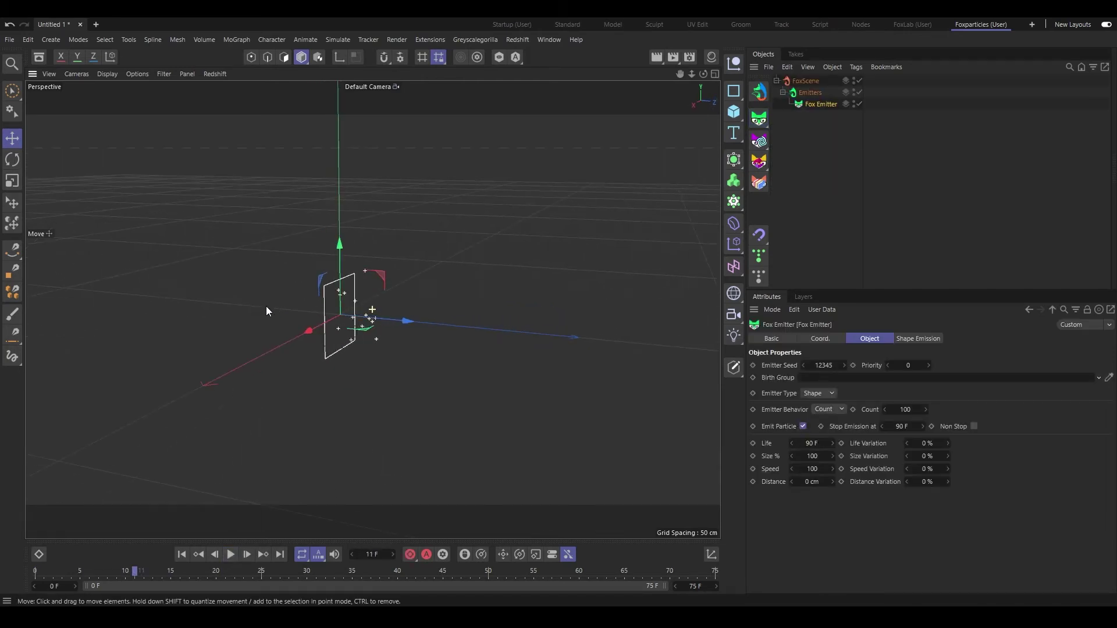
Set the Fox Emitter's emission shape to Circle and play the animation briefly.
click(813, 394)
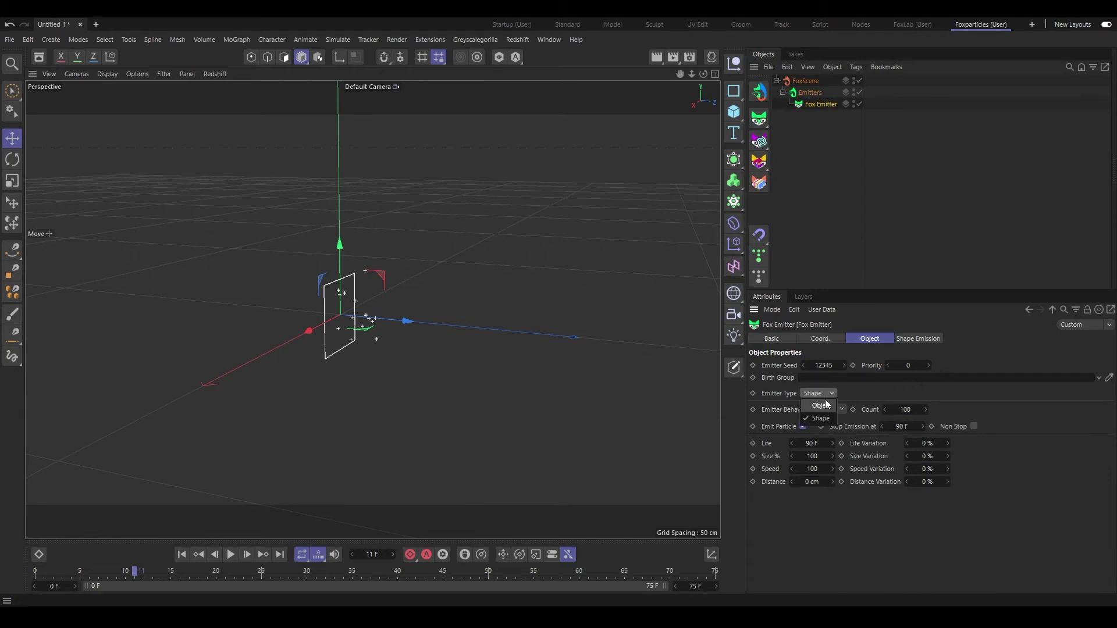
click(916, 338)
click(821, 365)
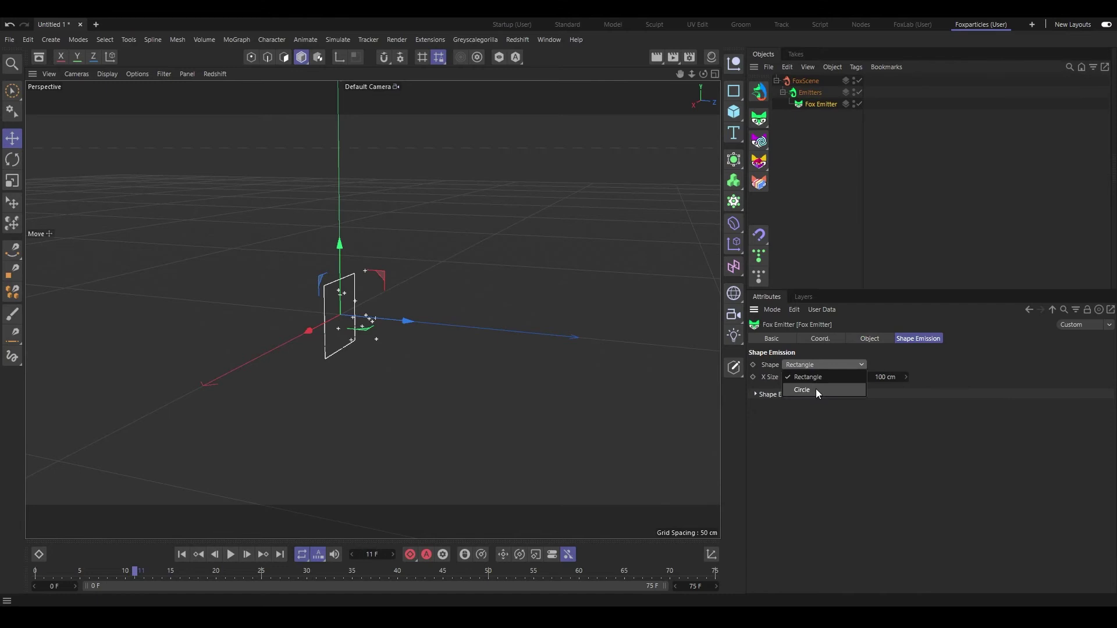
click(802, 390)
click(231, 554)
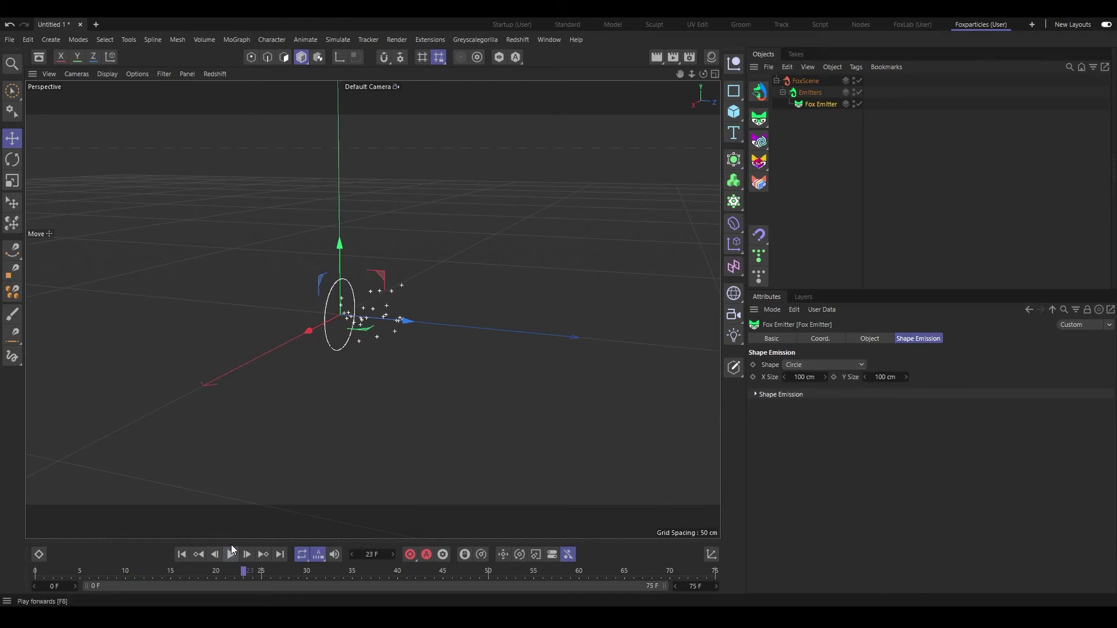
Set the Fox Emitter's emitter type to Object and show its object emission settings.
click(850, 337)
click(825, 405)
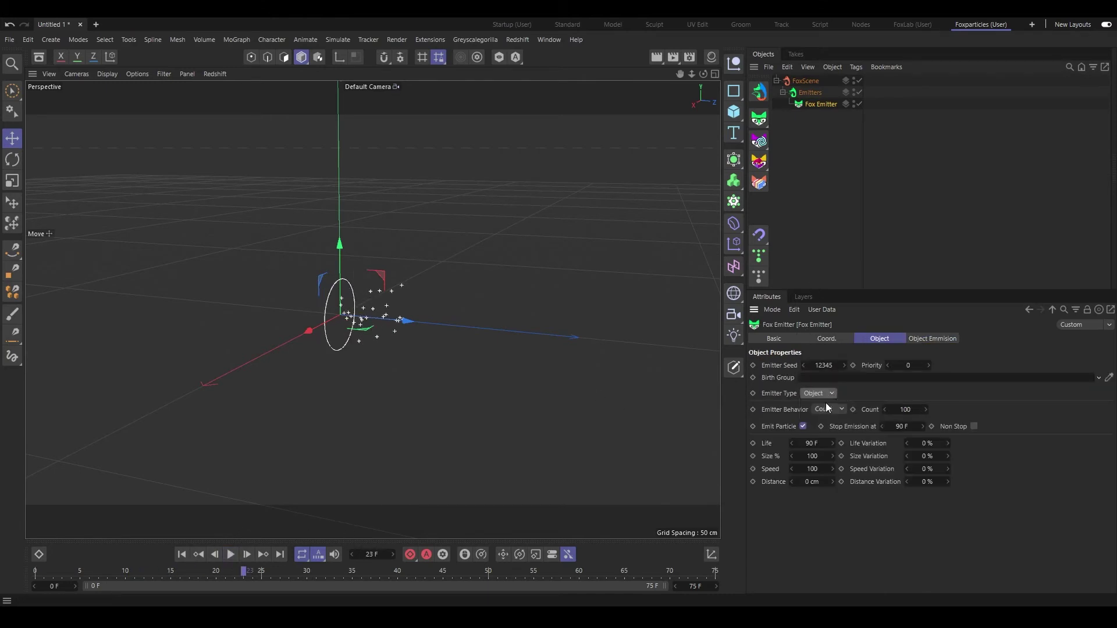
click(933, 339)
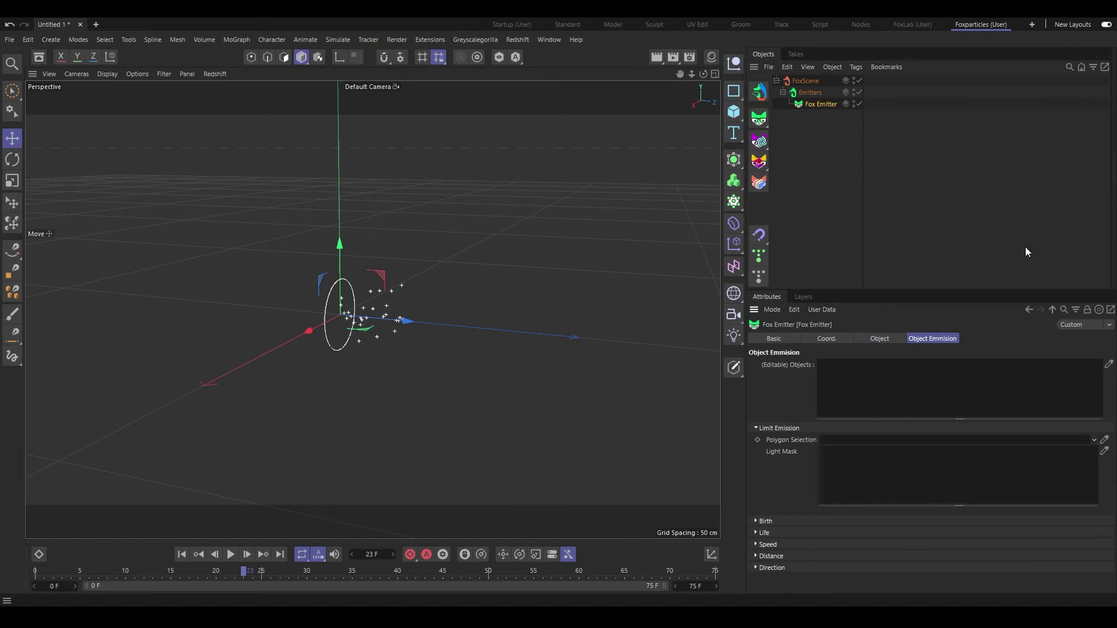
Add a sphere primitive to the scene and make it editable.
click(734, 113)
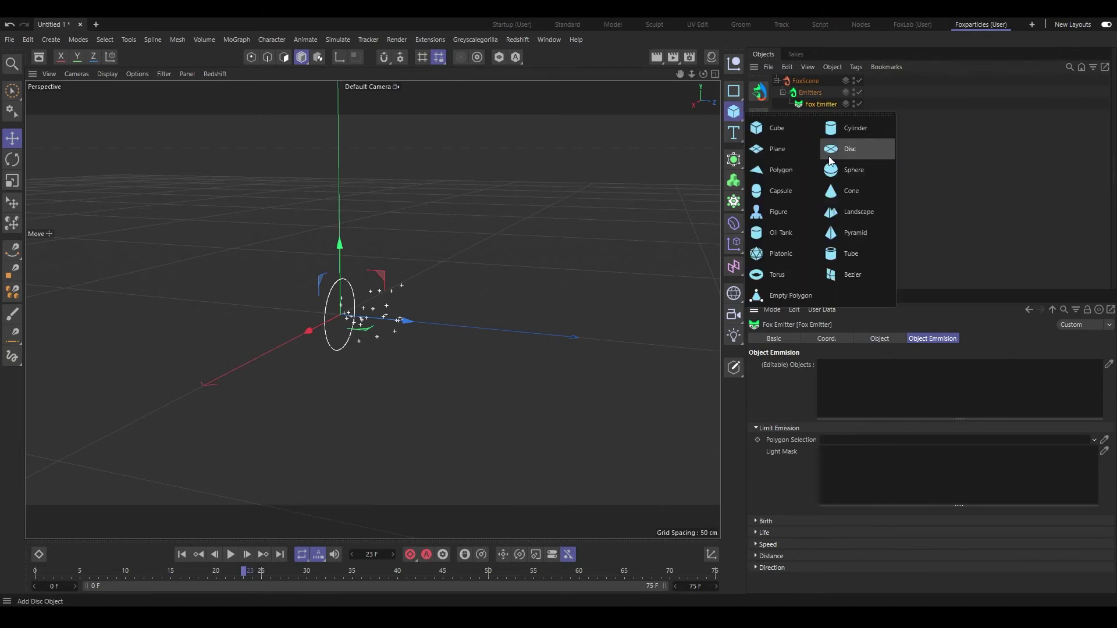
click(847, 168)
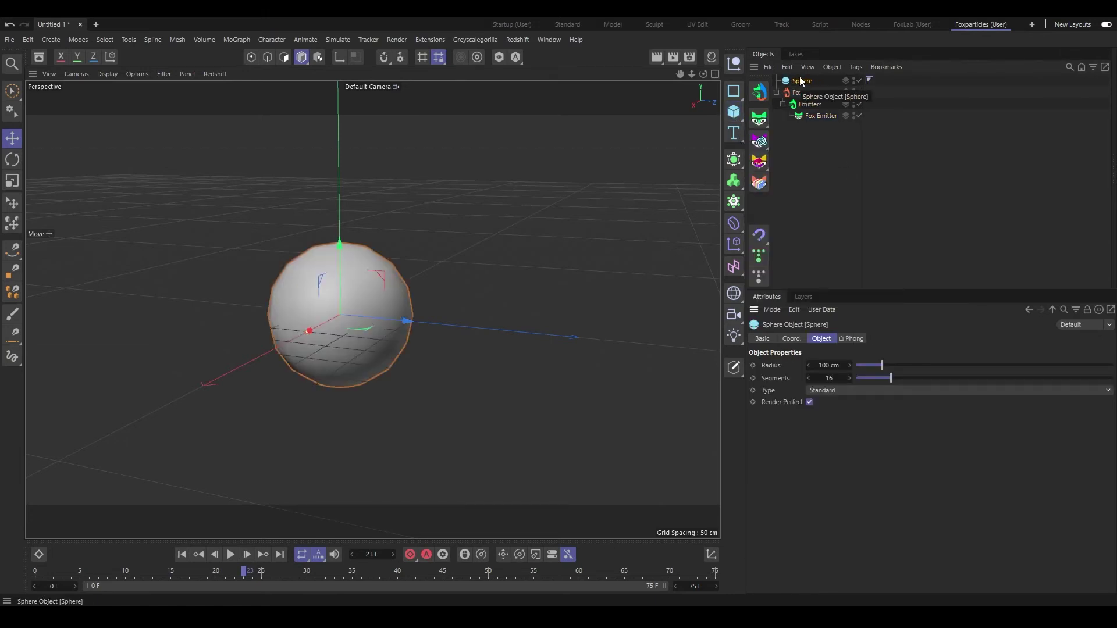
key(c)
Assign the editable sphere as the Fox Emitter's emission object and play the animation briefly to check the particles.
click(817, 116)
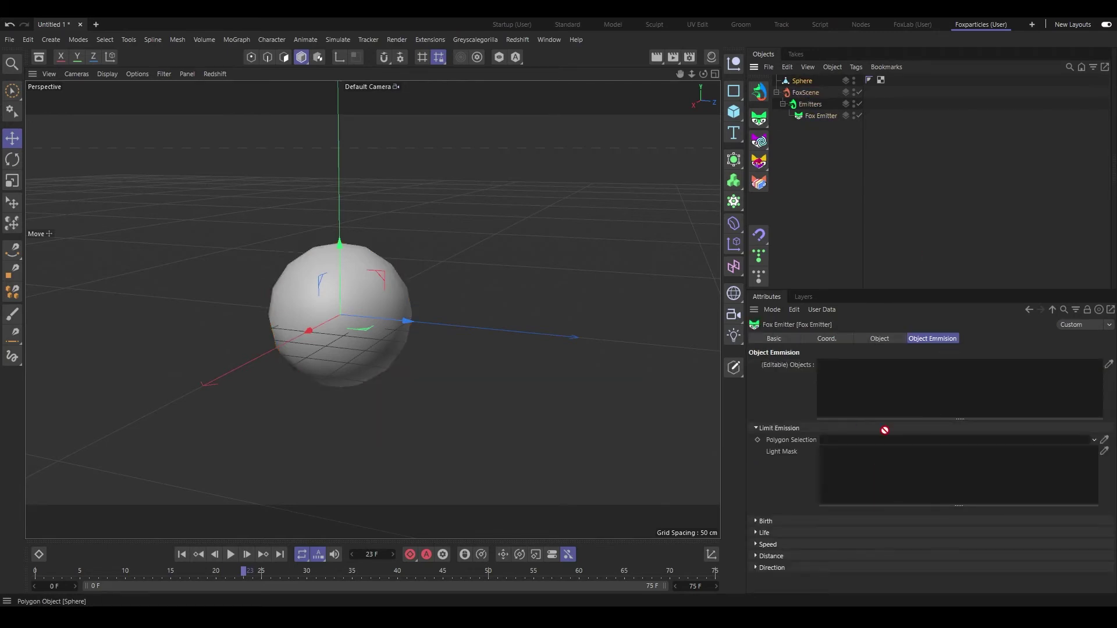
drag(875, 356, 858, 398)
click(231, 554)
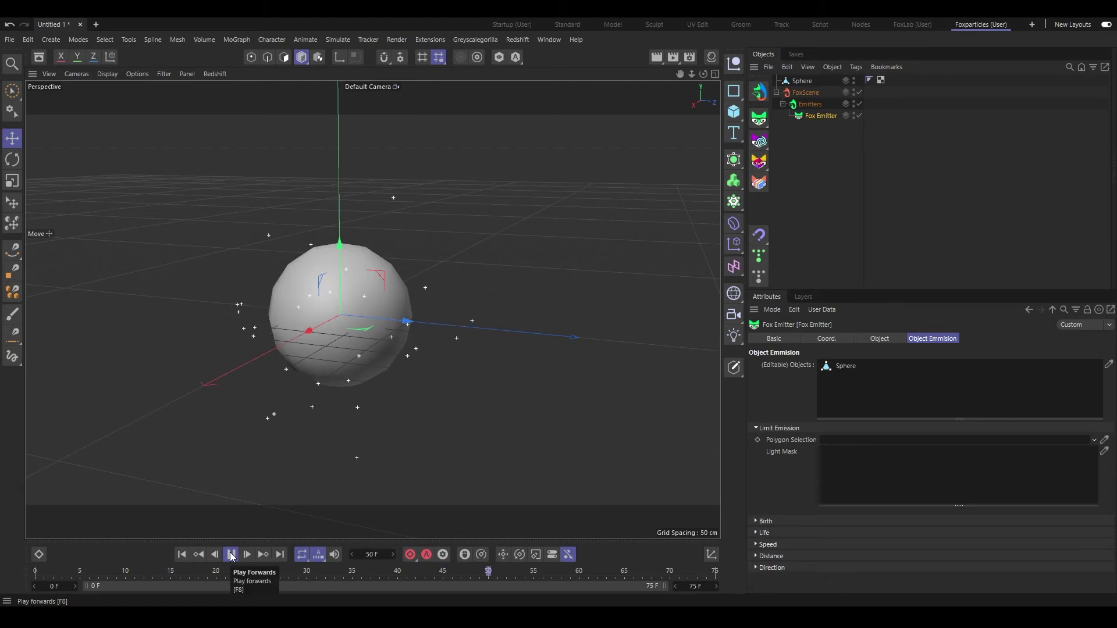
click(231, 554)
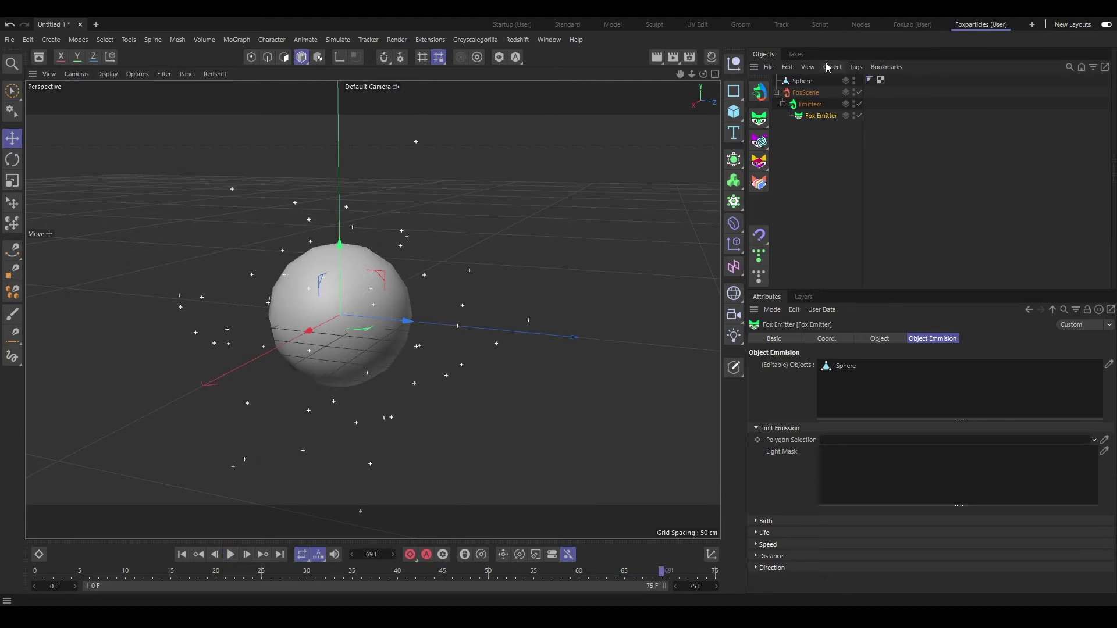
click(759, 121)
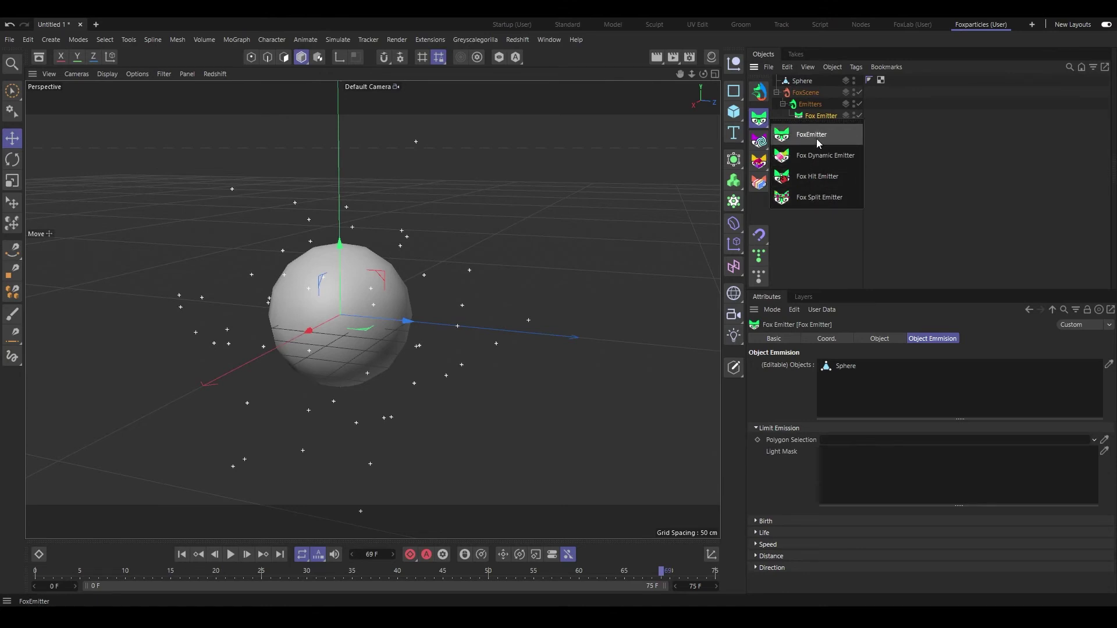
click(759, 150)
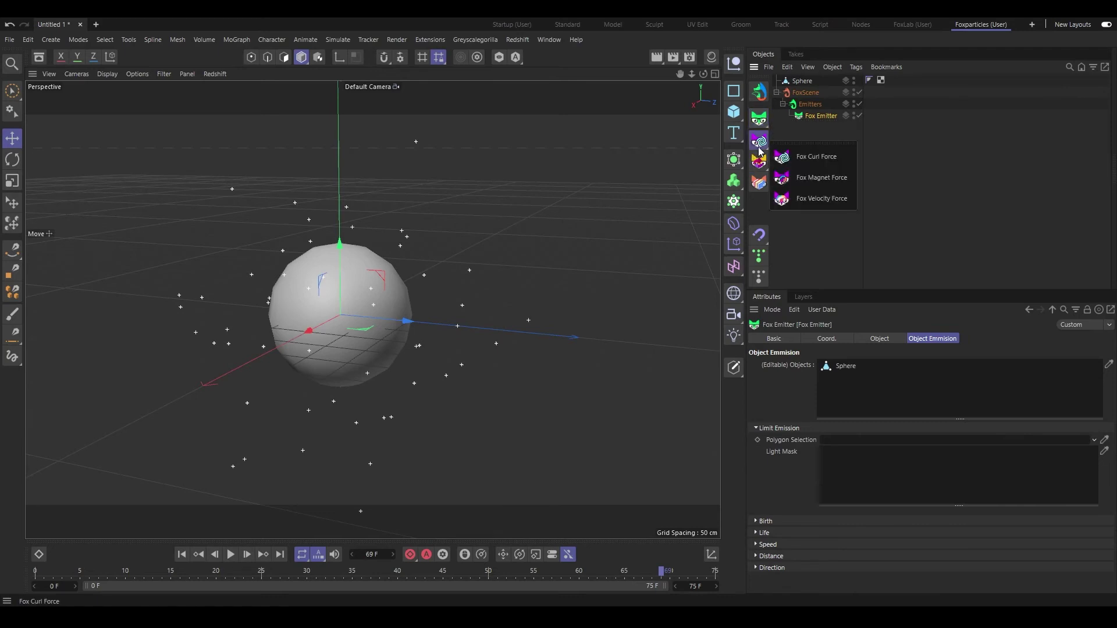
click(802, 81)
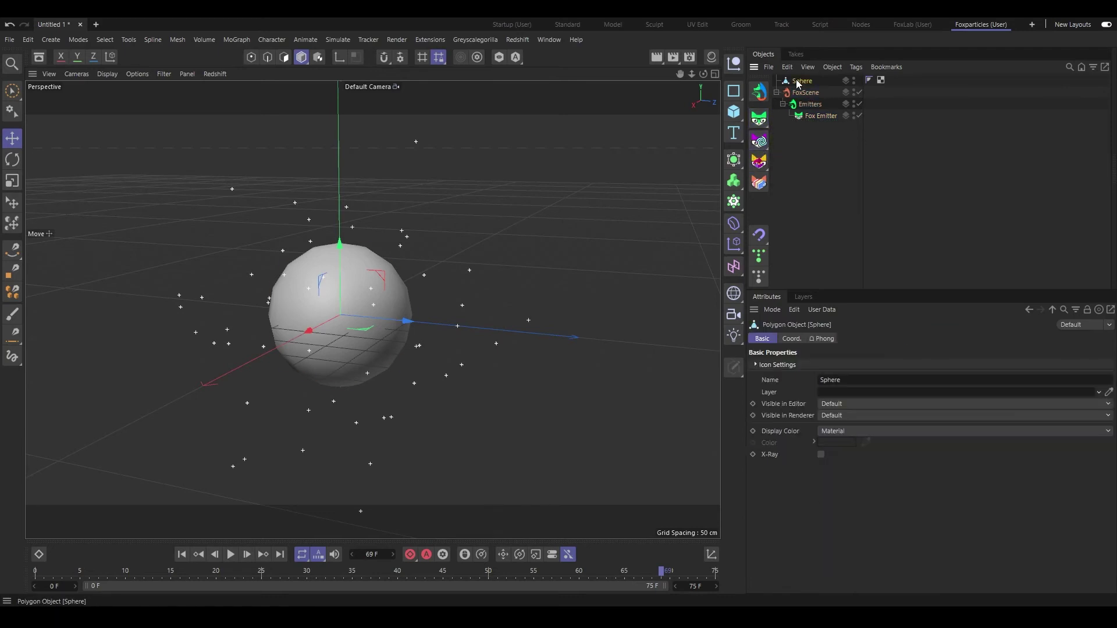
Set the Fox Emitter's emitter type to Shape and delete the sphere from the scene.
click(821, 115)
click(880, 339)
click(833, 394)
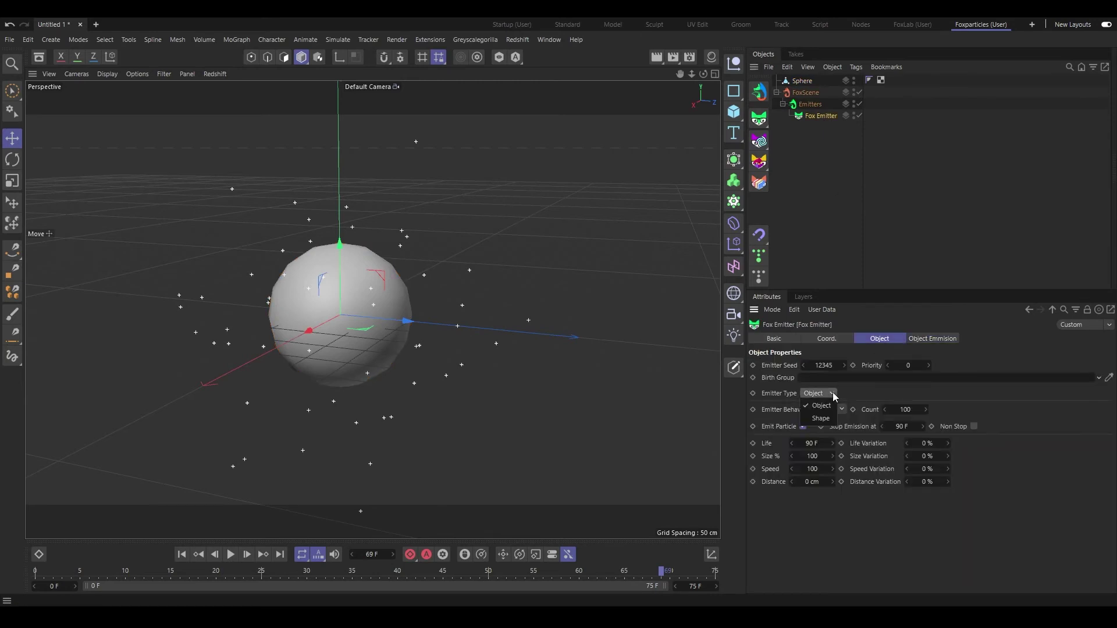
click(827, 421)
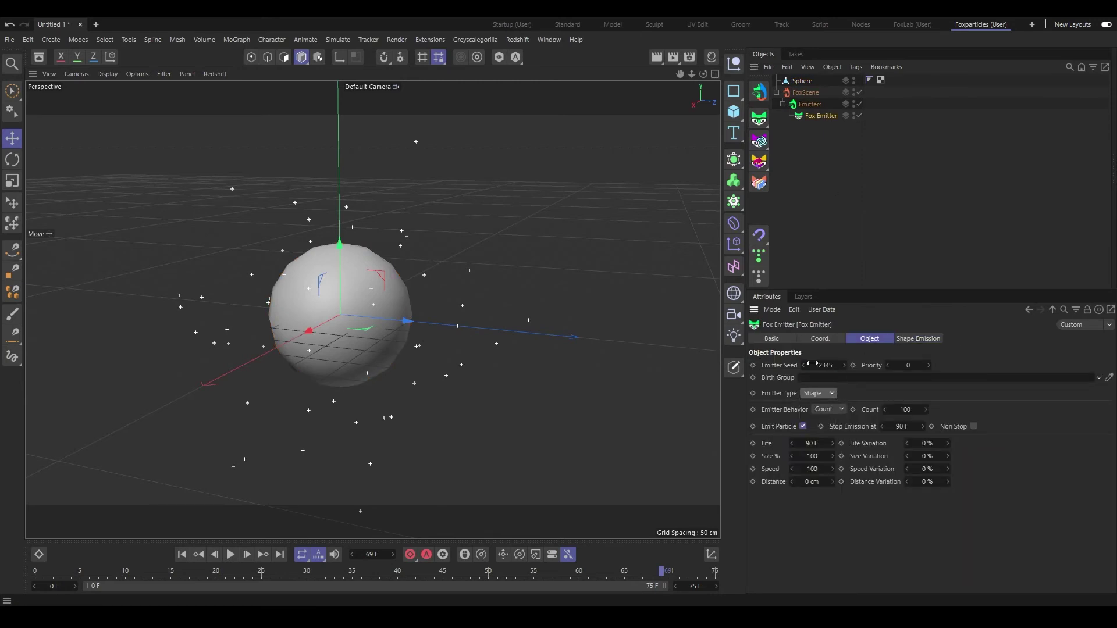
click(802, 81)
key(Delete)
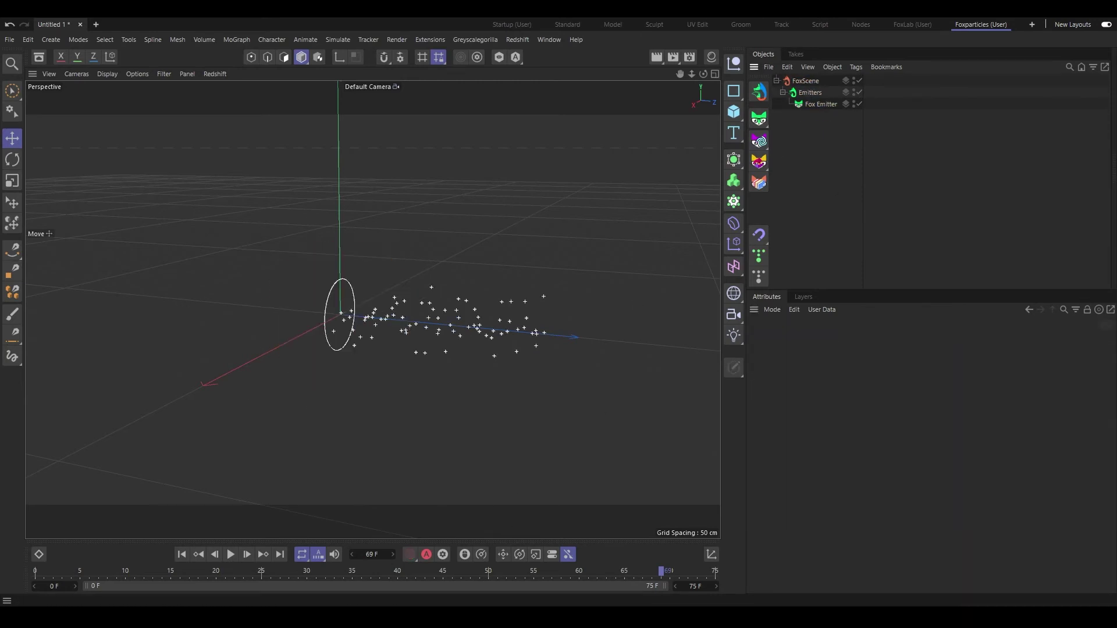
Rewind the animation and play it briefly to check the shape emission.
click(181, 555)
click(231, 554)
click(231, 554)
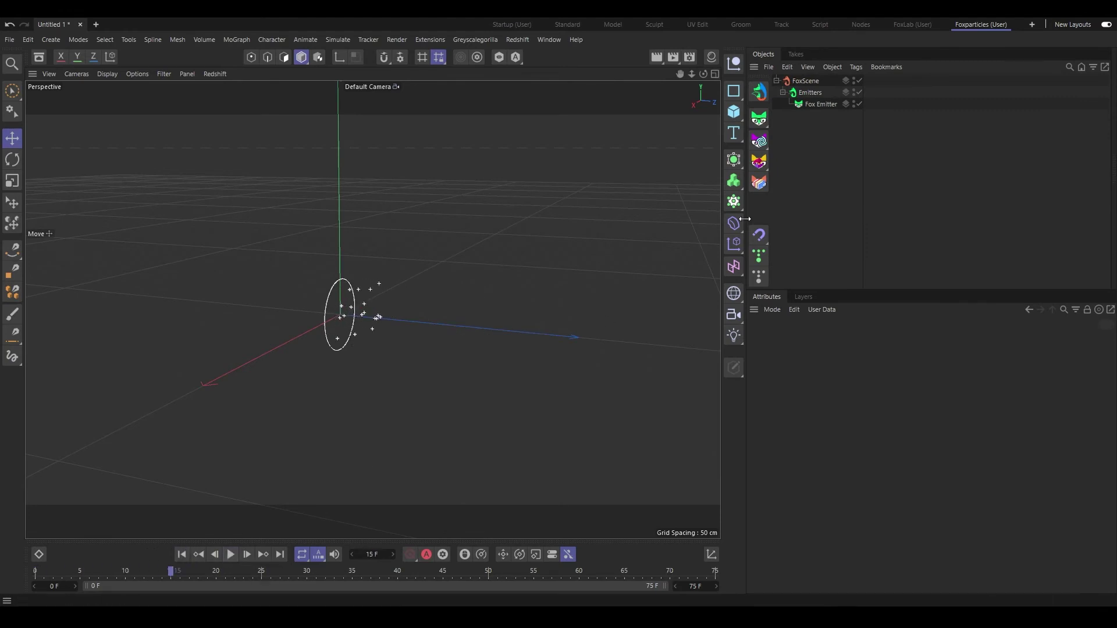
Add a Fox Curl Force to the scene and play the animation to check its effect on the particles.
click(759, 141)
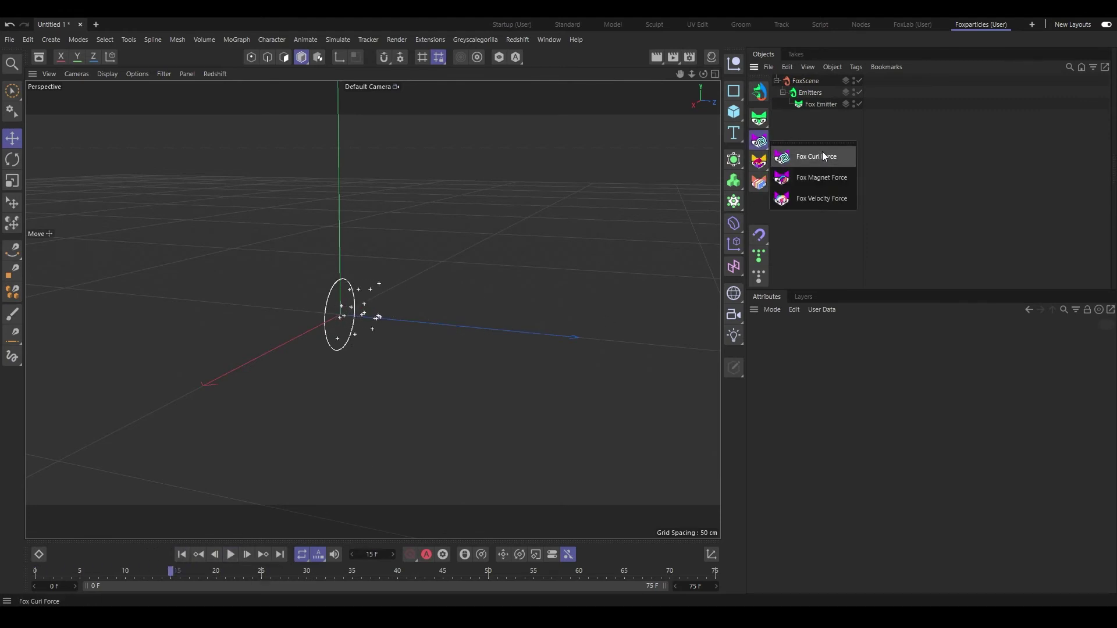
click(822, 156)
click(231, 554)
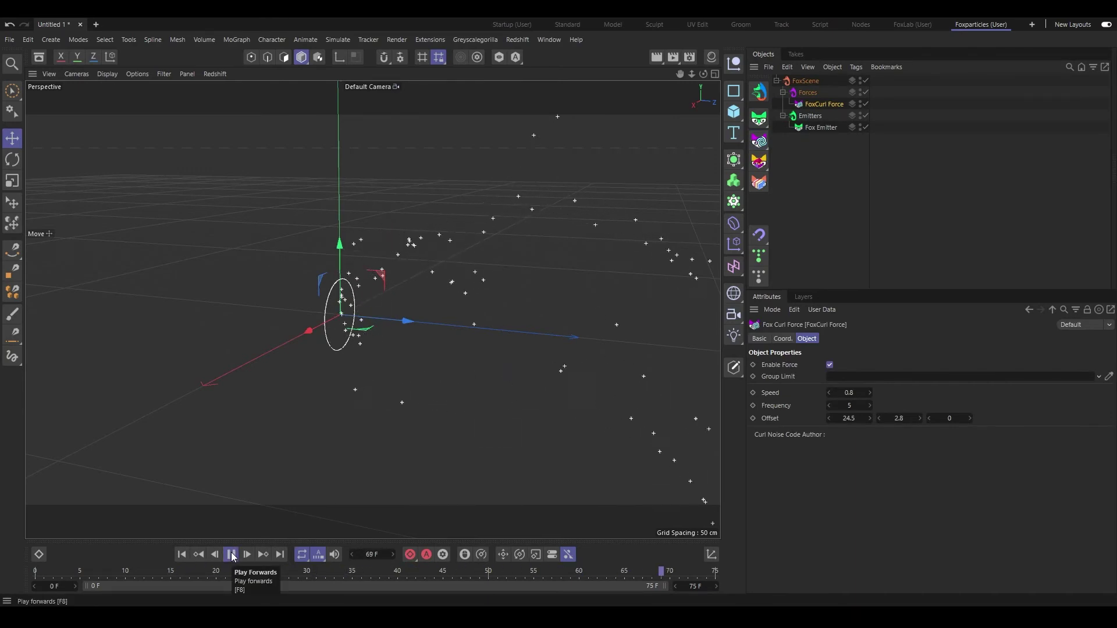
click(229, 555)
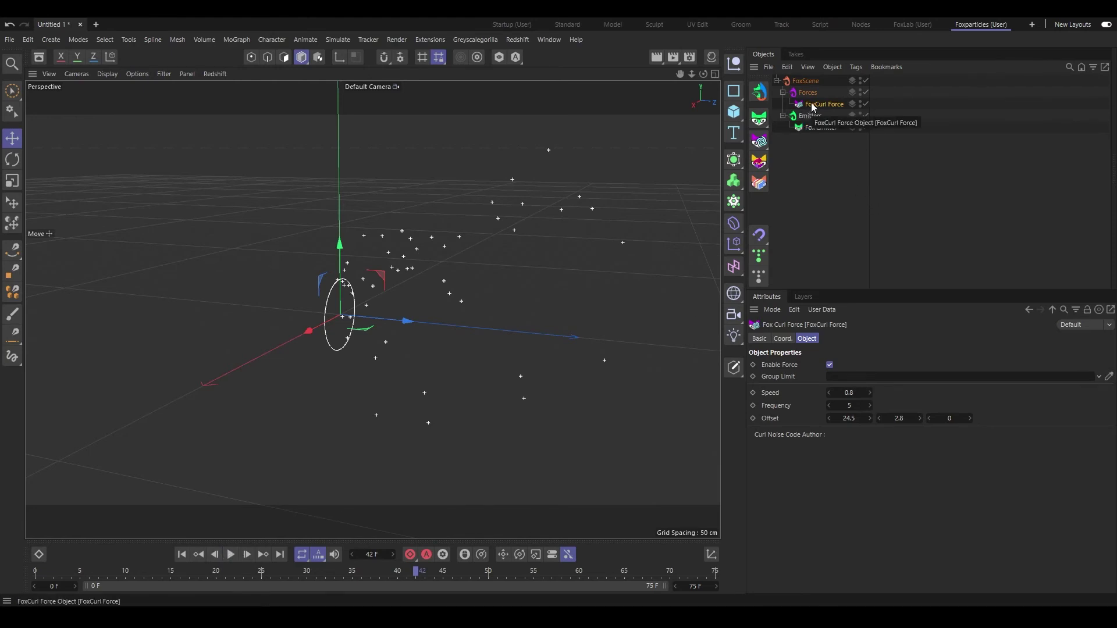
Add a Fox Align Event to the FoxScene.
click(759, 165)
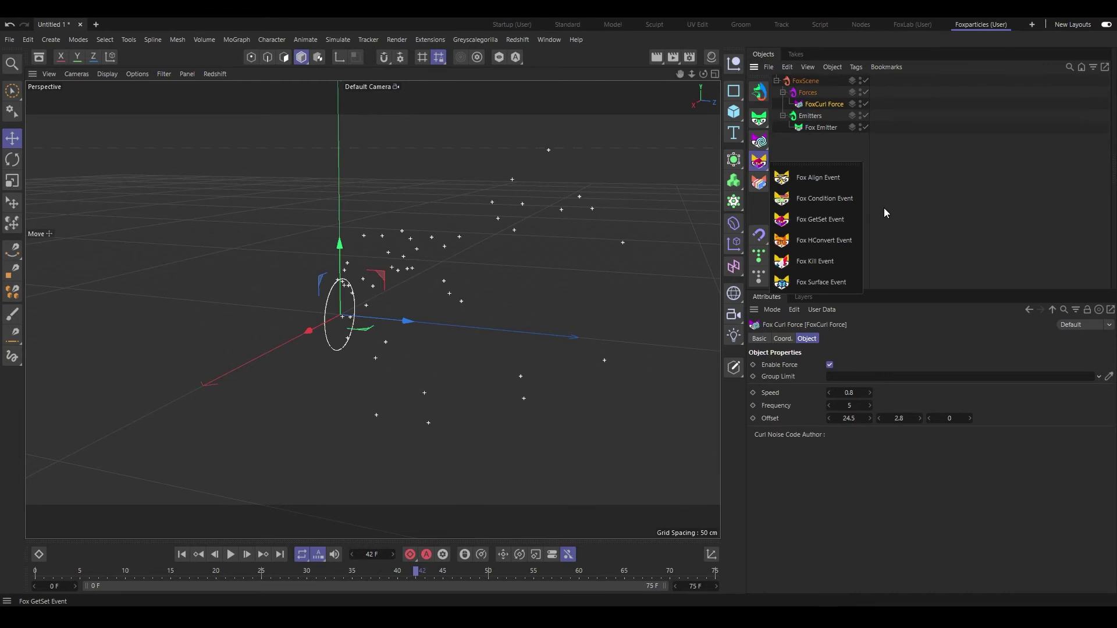
click(831, 183)
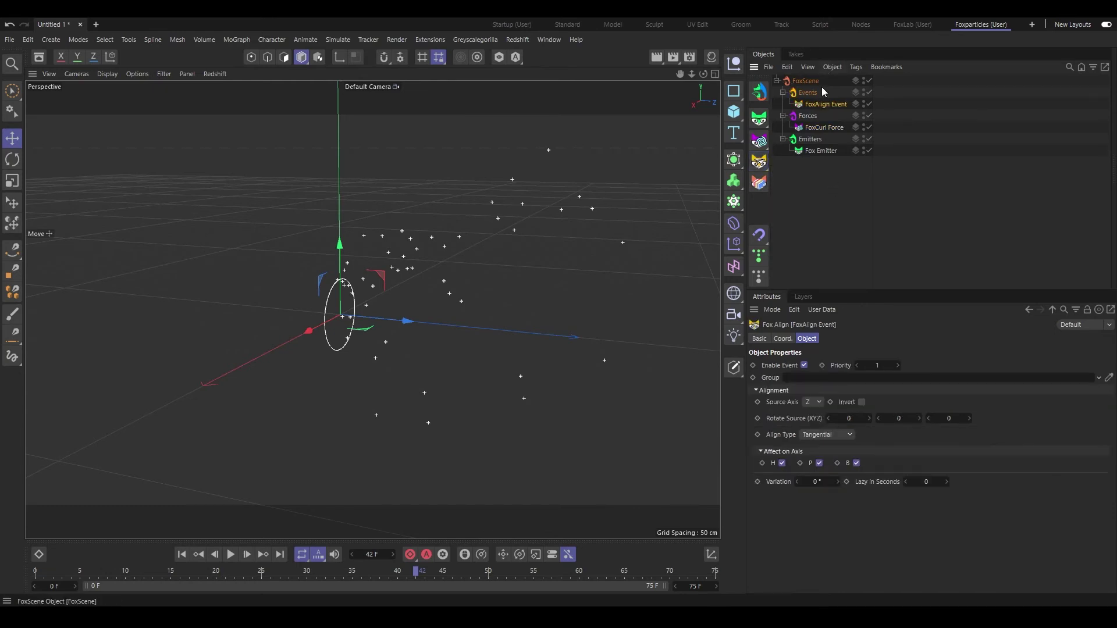
Add a cube, place it inside a Cloner and scale the cube down to a small size.
click(734, 113)
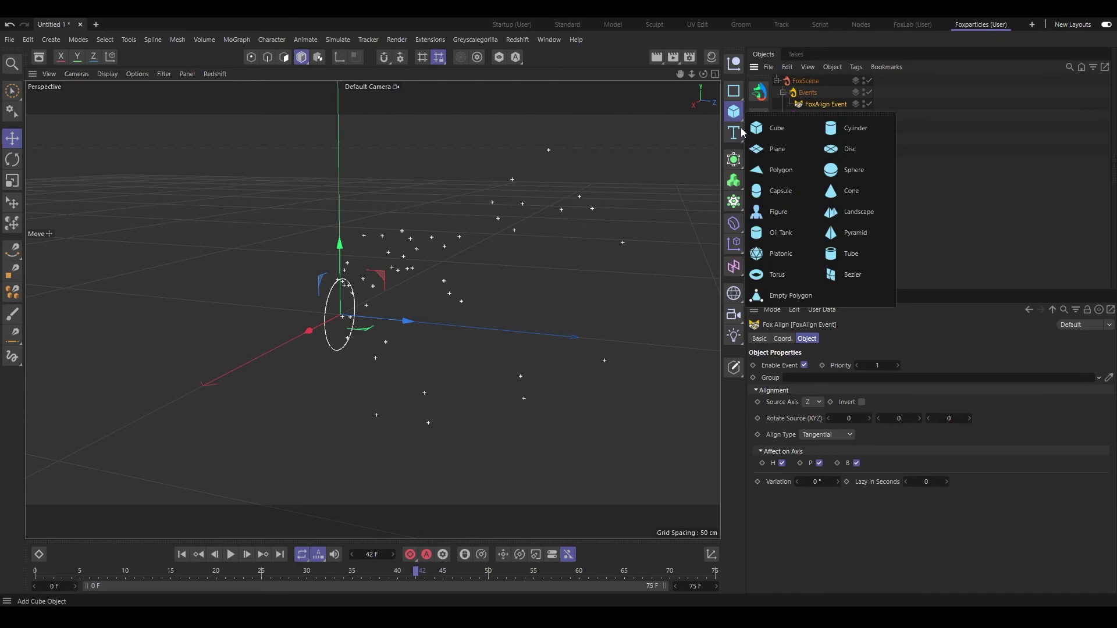
click(773, 131)
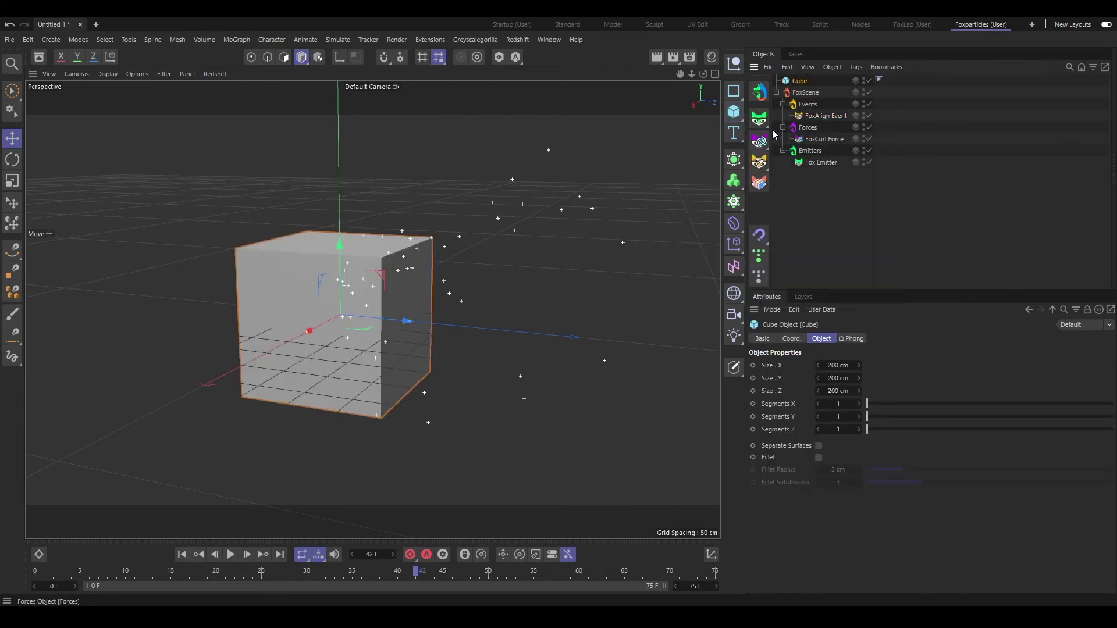
alt+click(734, 201)
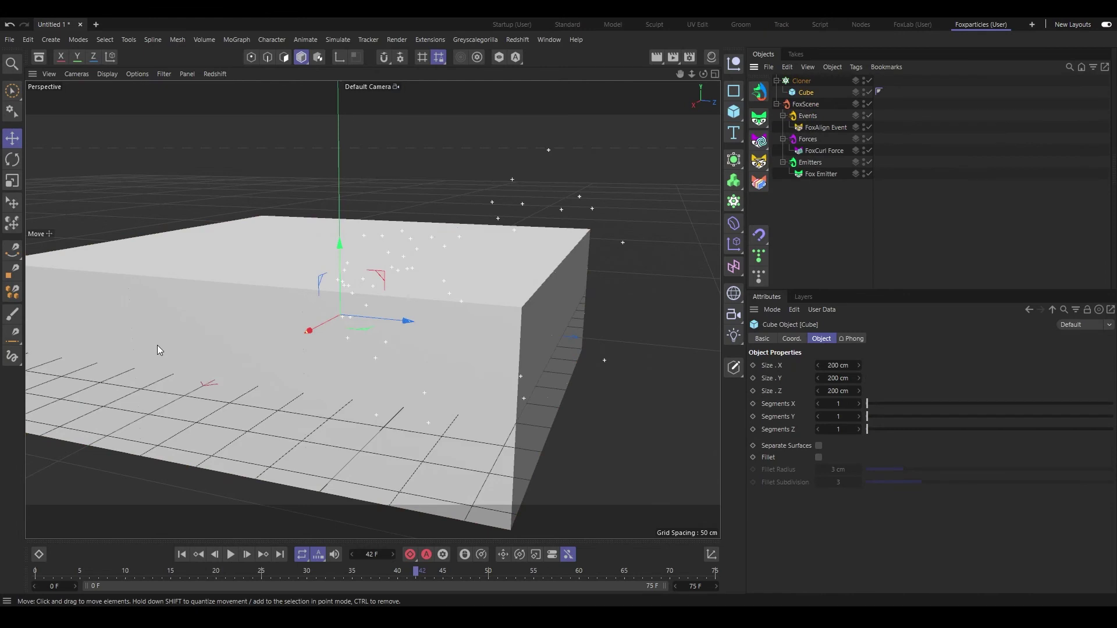
key(t)
drag(516, 171, 175, 295)
Set the Cloner's mode to Object and assign the Thinking Particles group All as its object.
click(801, 81)
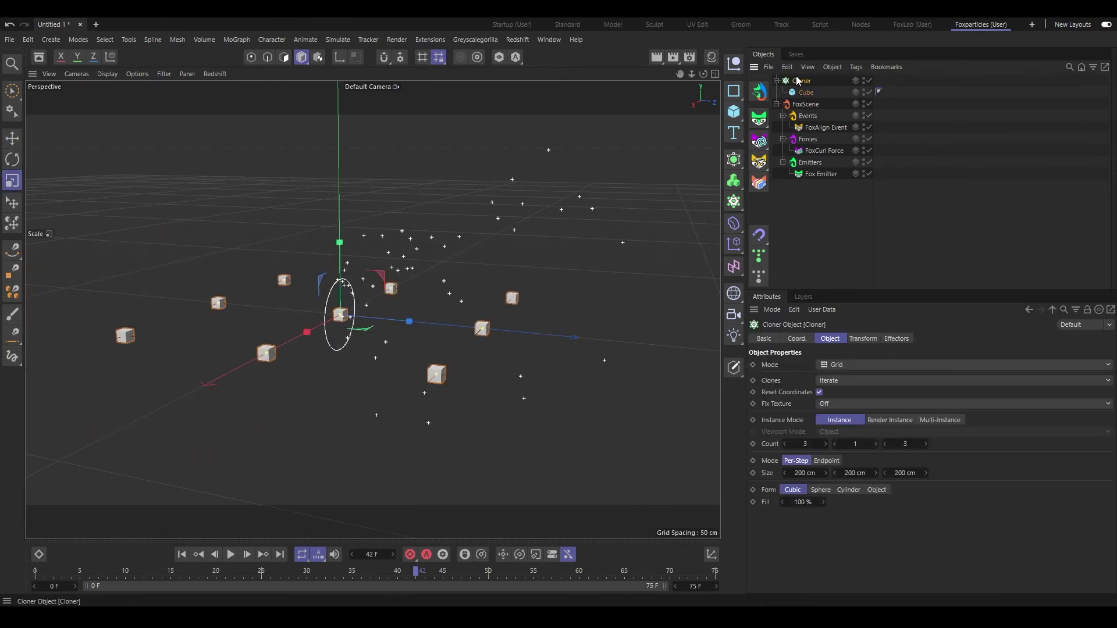
click(834, 367)
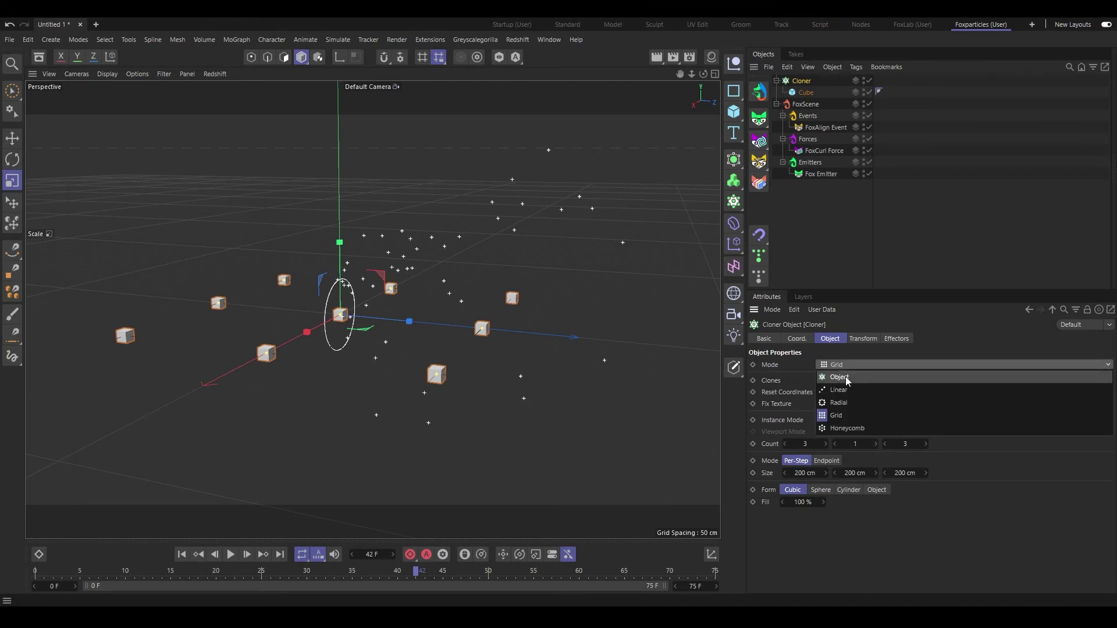
click(845, 376)
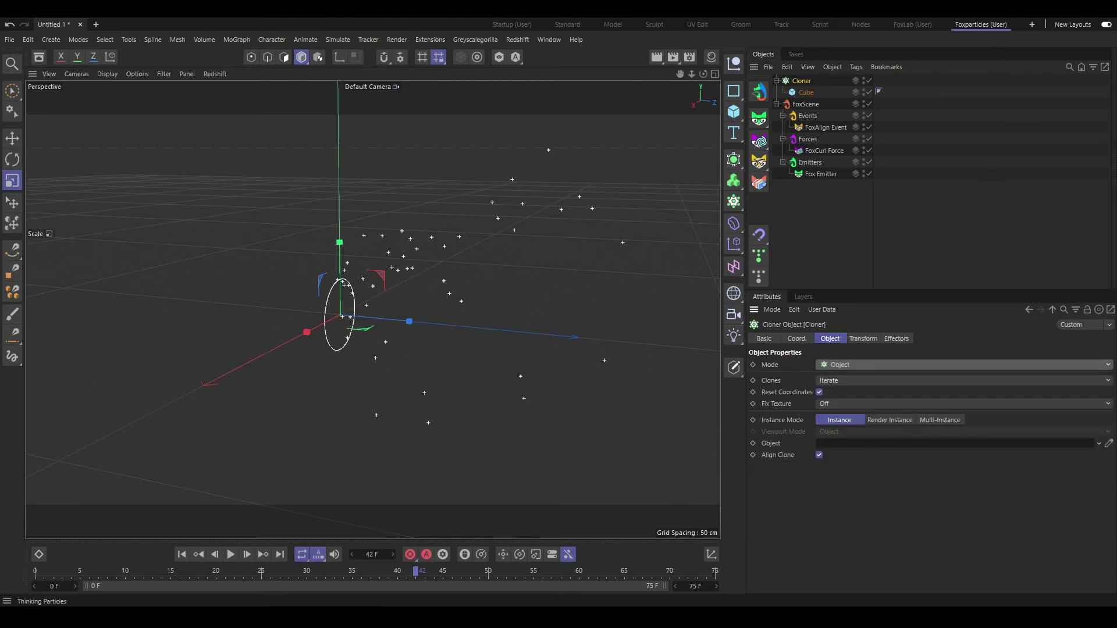
click(758, 277)
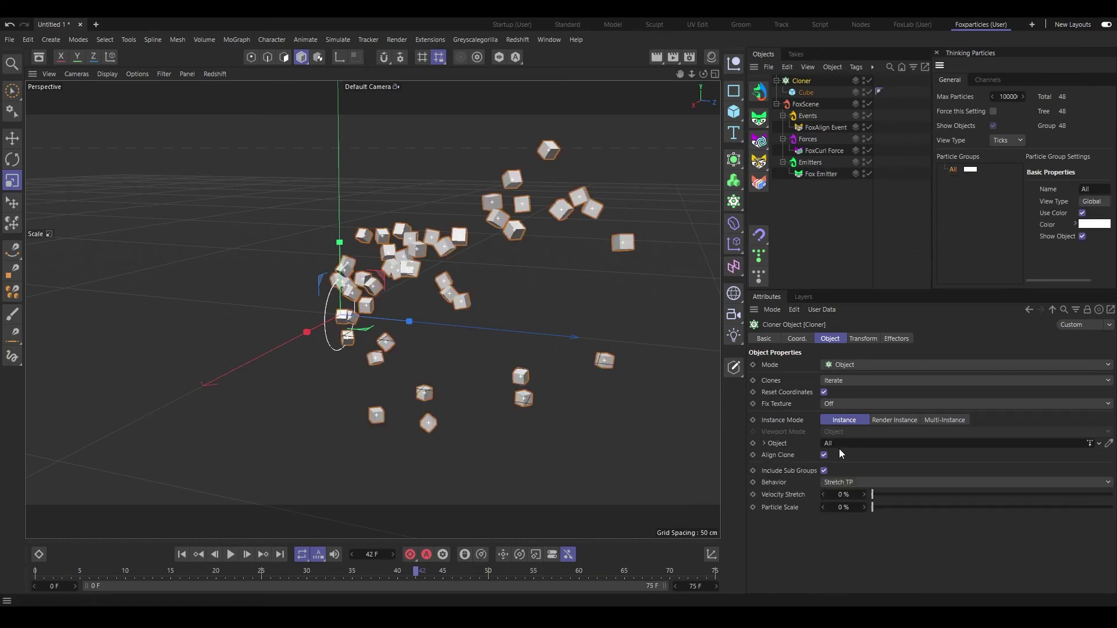
Disable the FoxAlign Event and play the animation from the start to check the cubes' orientation.
click(182, 554)
click(807, 115)
click(825, 127)
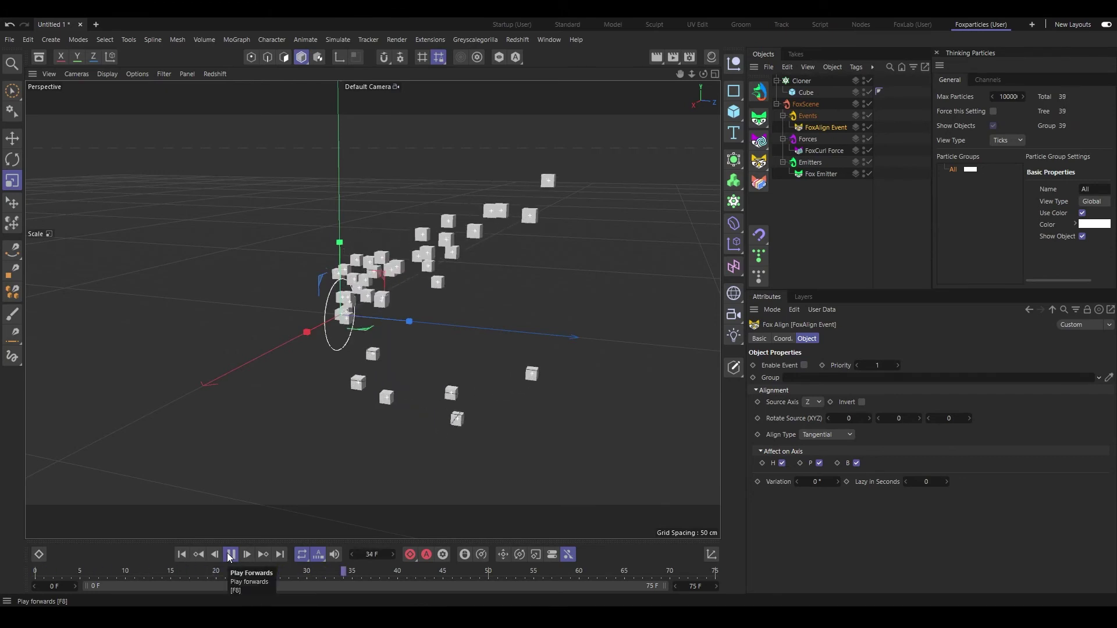
click(230, 556)
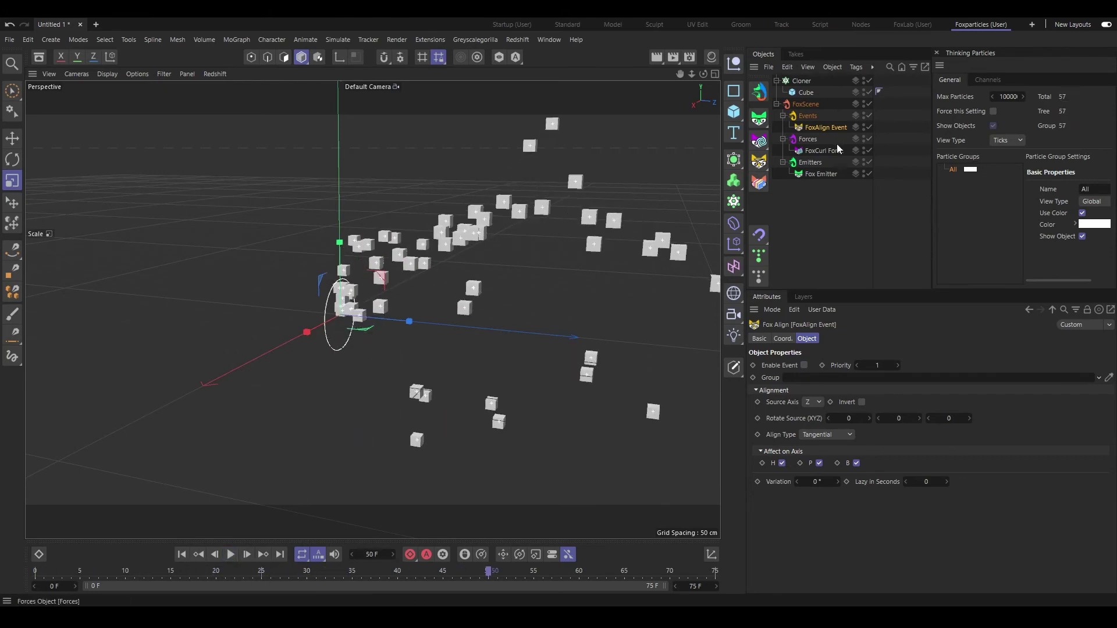
Delete the FoxCurl Force and add a Turbulence object in its place.
click(821, 153)
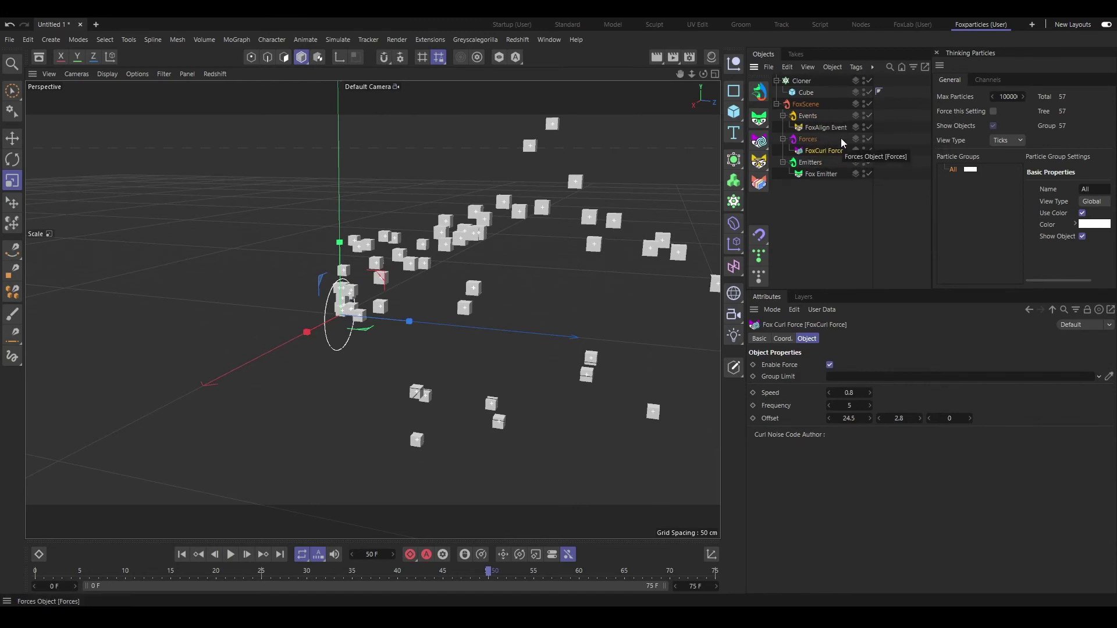
key(Delete)
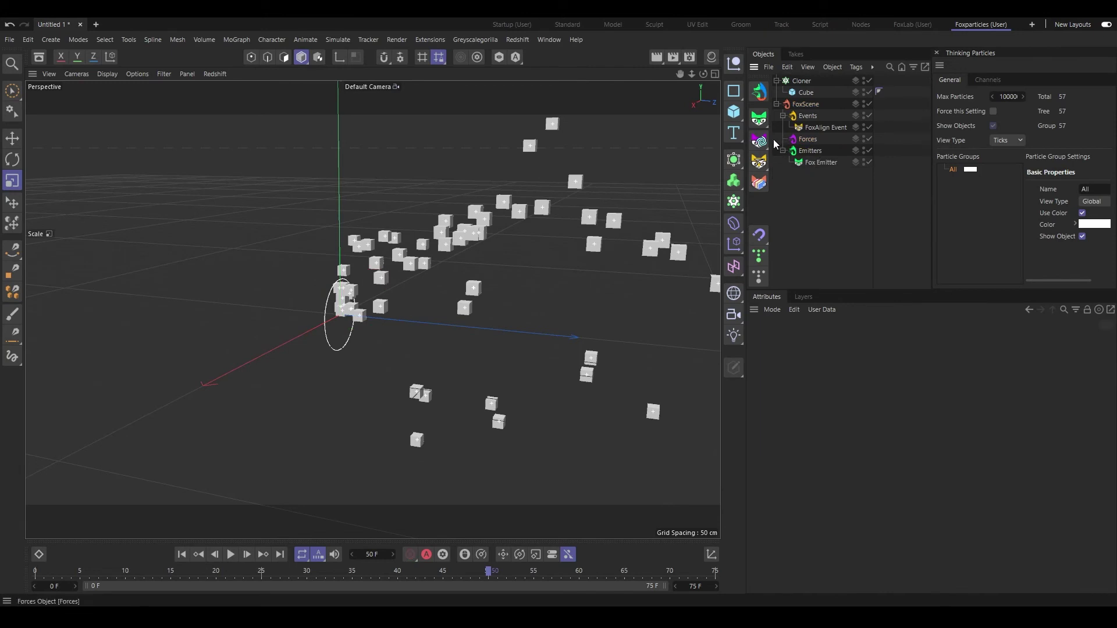
click(754, 239)
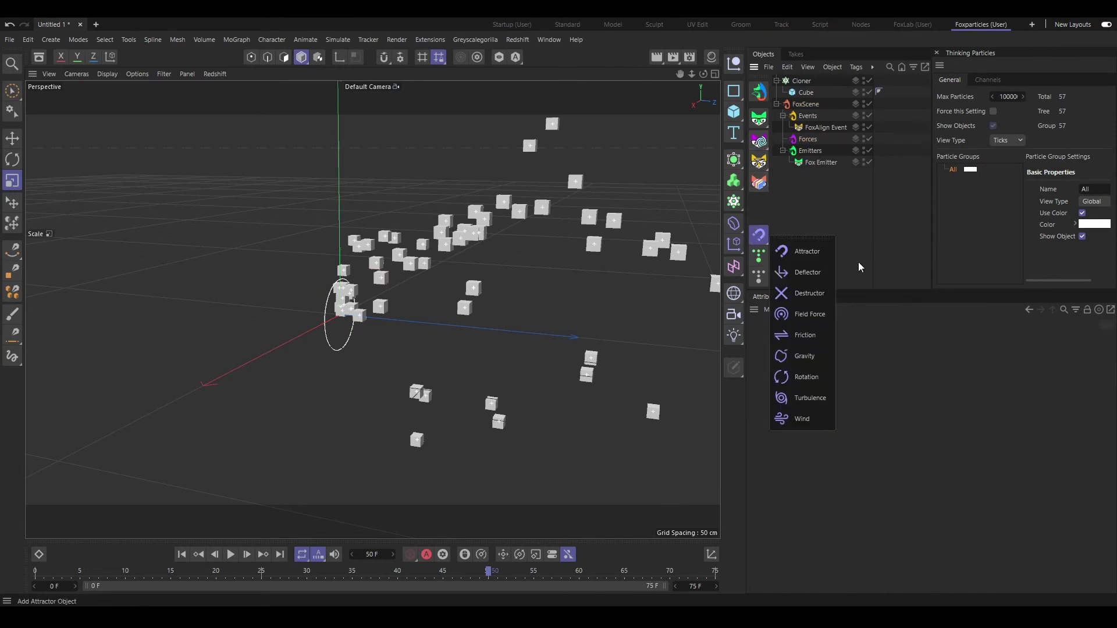
click(816, 399)
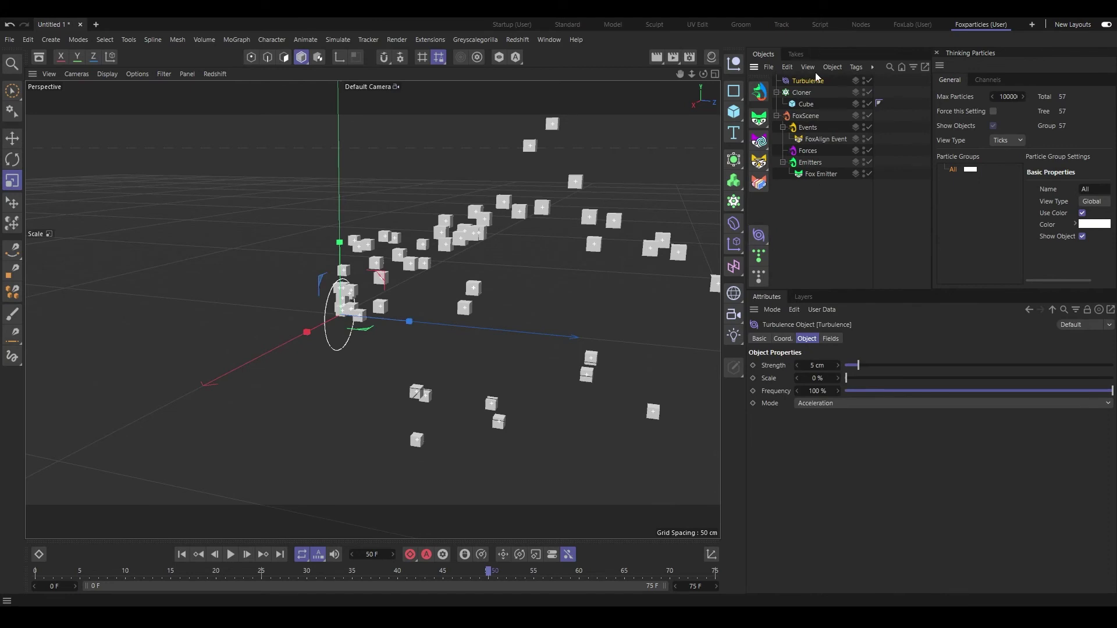
Play the animation from the start and set the Turbulence scale to about 1.62 % and its strength to 10 cm.
click(182, 554)
click(231, 559)
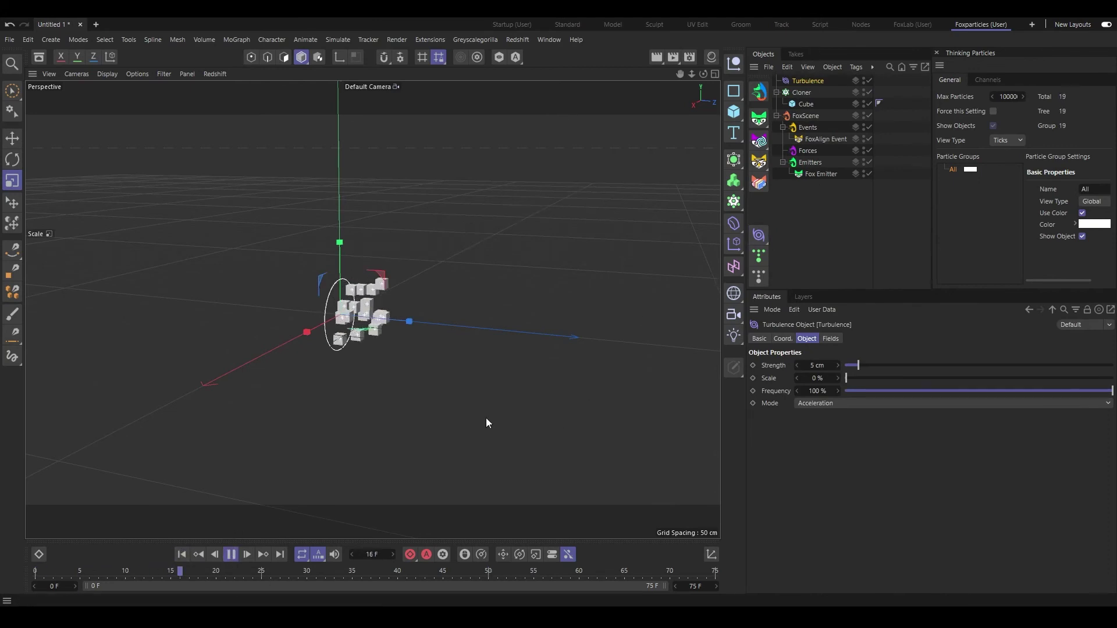
drag(849, 375, 852, 377)
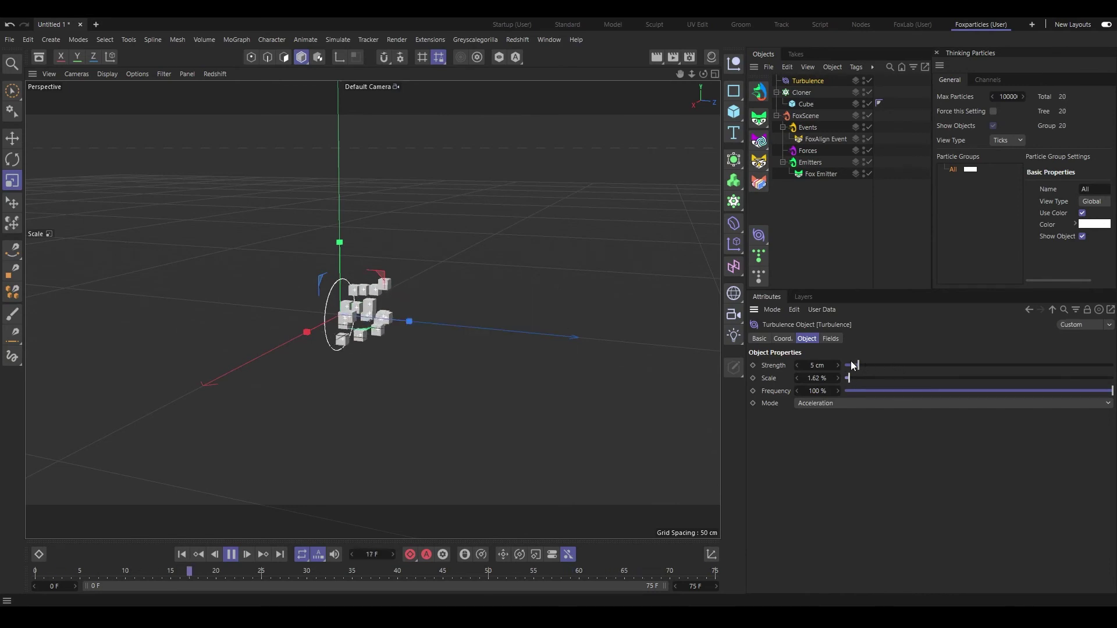
click(820, 364)
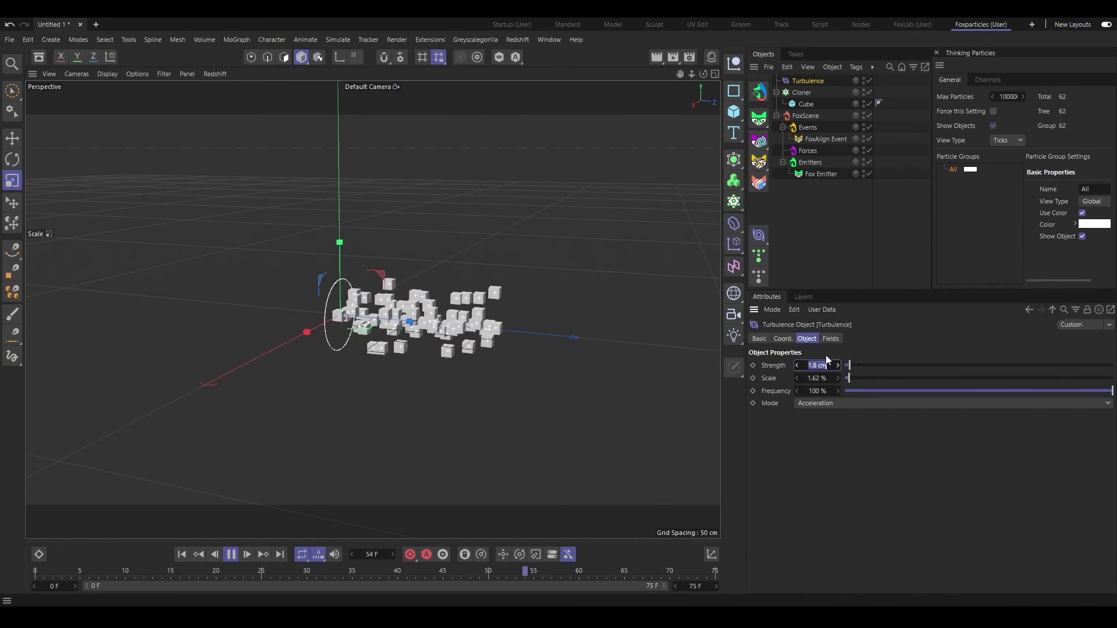
text(10)
key(Return)
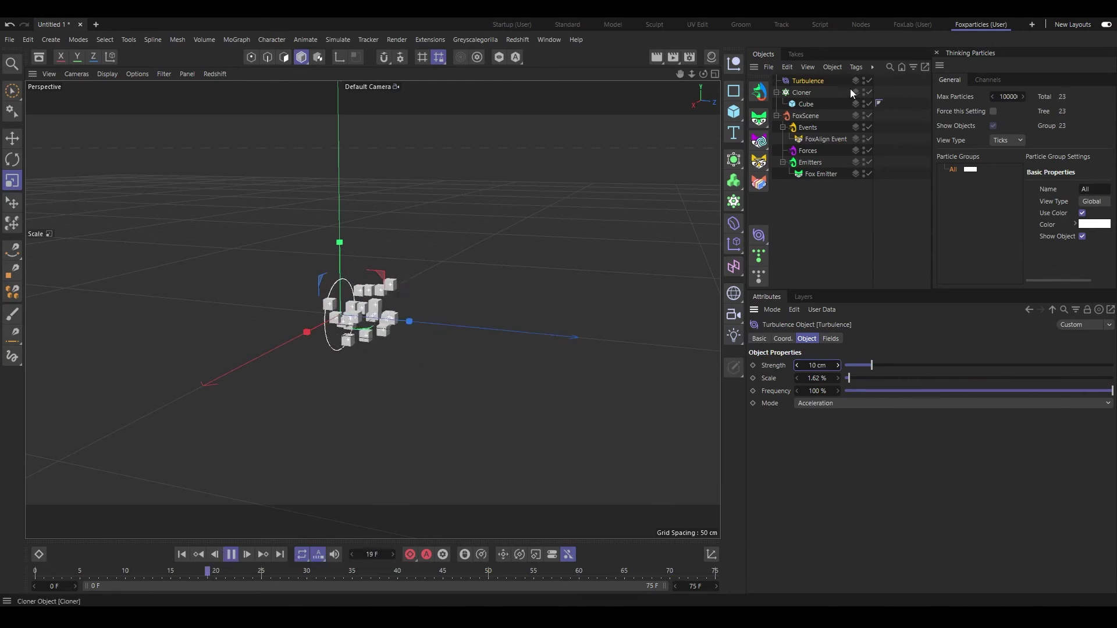
Add a FoxForce tag to the Turbulence object and set its strength to 18.7 cm and scale to 10.71 %.
right_click(809, 82)
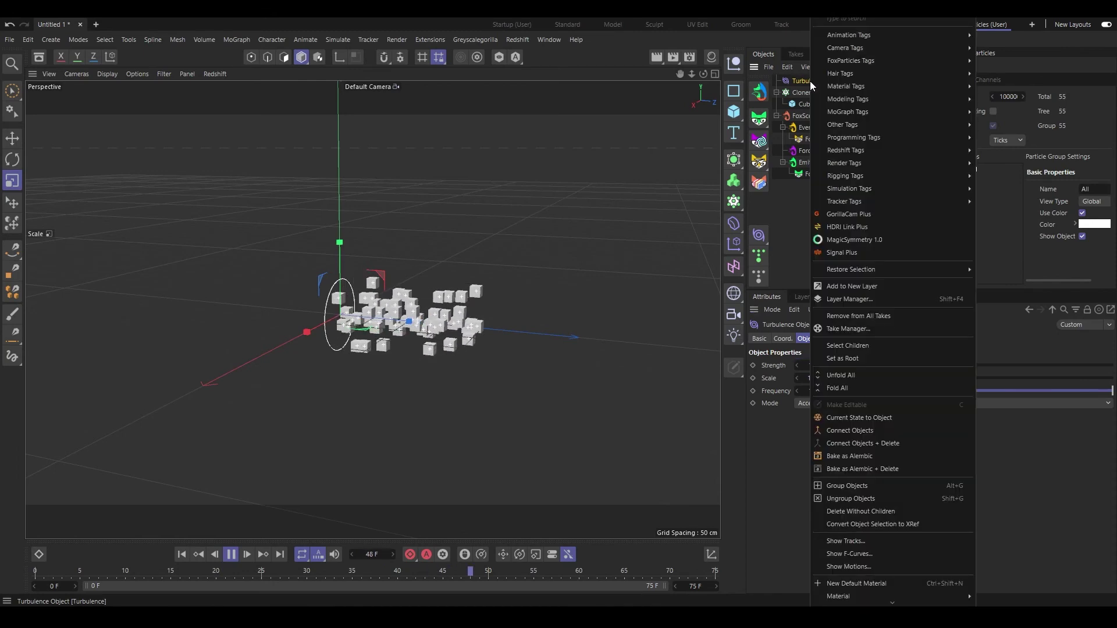
mouse_move(878, 60)
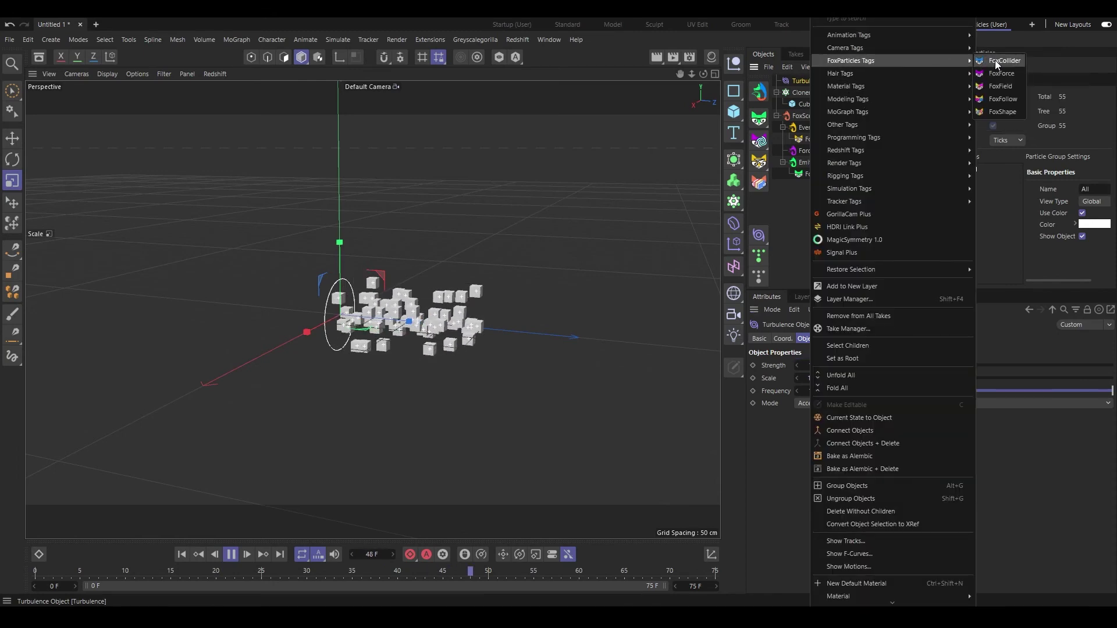
click(1012, 73)
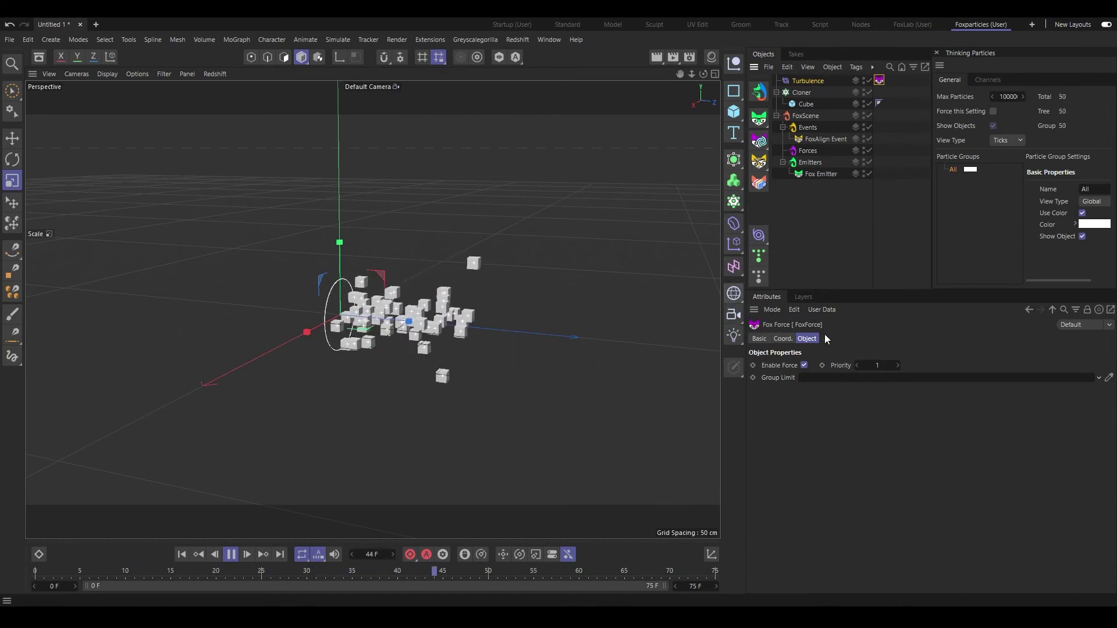
click(807, 81)
mouse_move(860, 366)
mouse_down()
mouse_move(899, 366)
mouse_move(852, 378)
mouse_move(874, 379)
mouse_up()
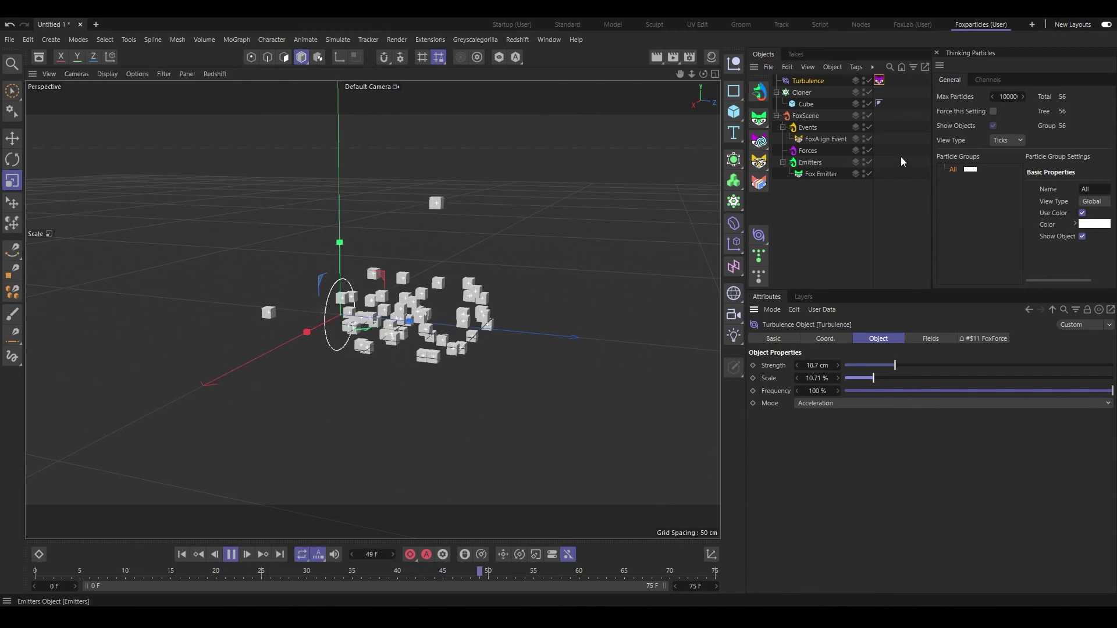
Enable the FoxAlign Event during playback to check the cubes' alignment, and stop the animation.
click(818, 139)
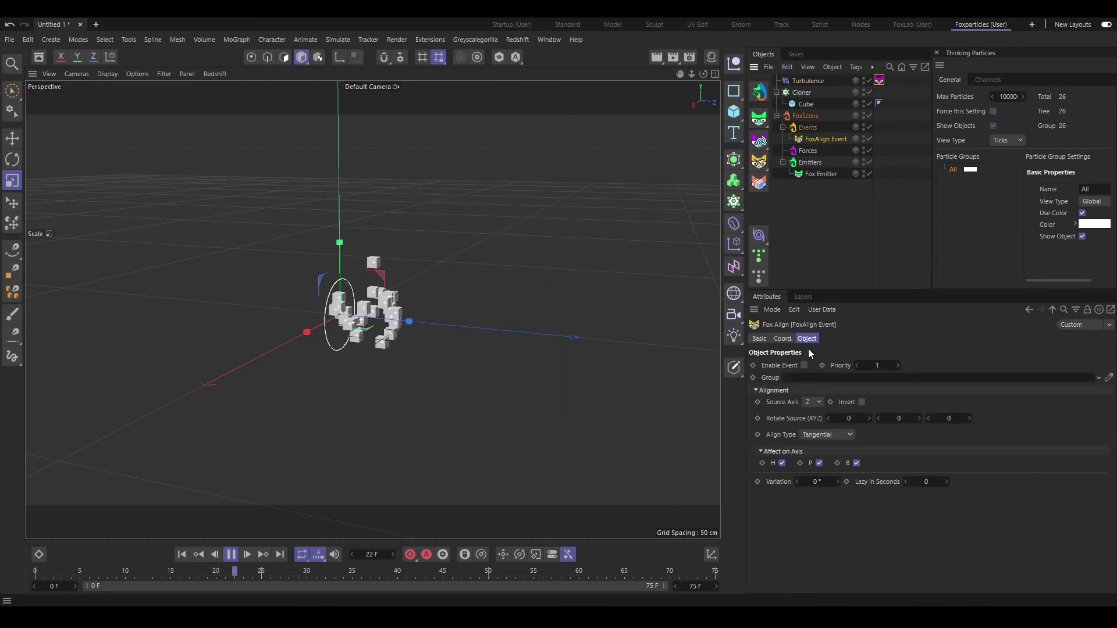
click(805, 365)
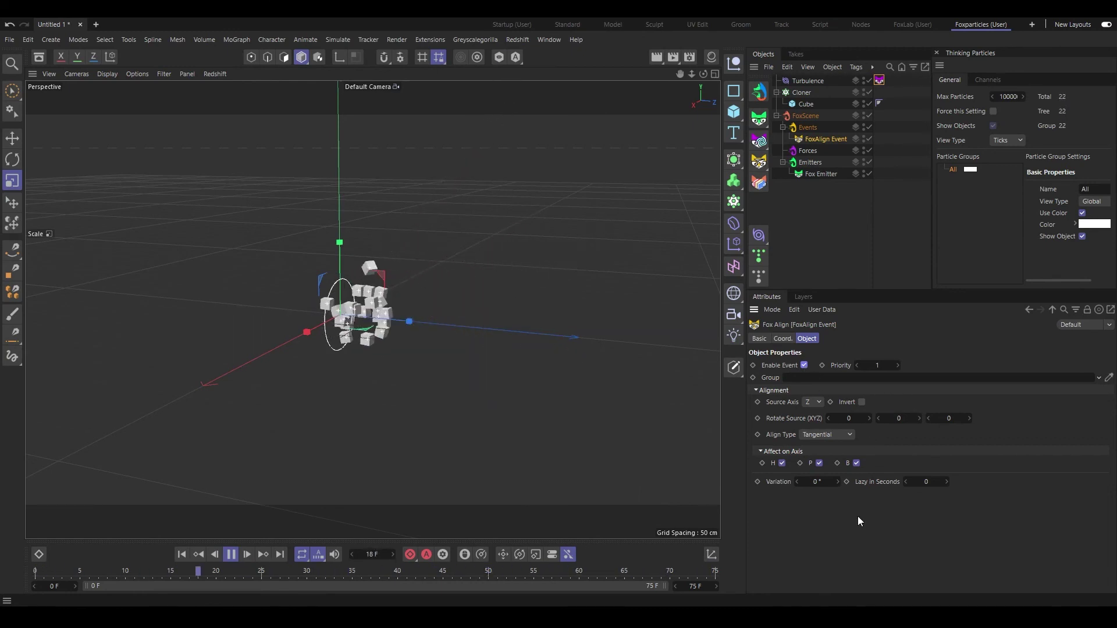
click(230, 555)
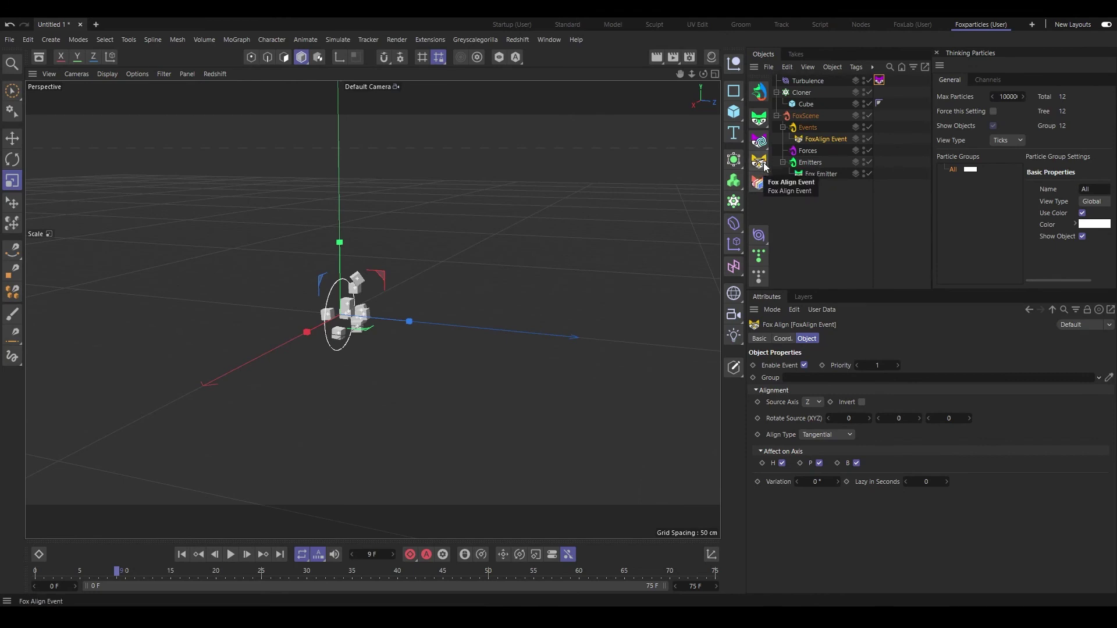
Add a FoxCache object and a Fox Condition Event to the FoxScene.
click(761, 182)
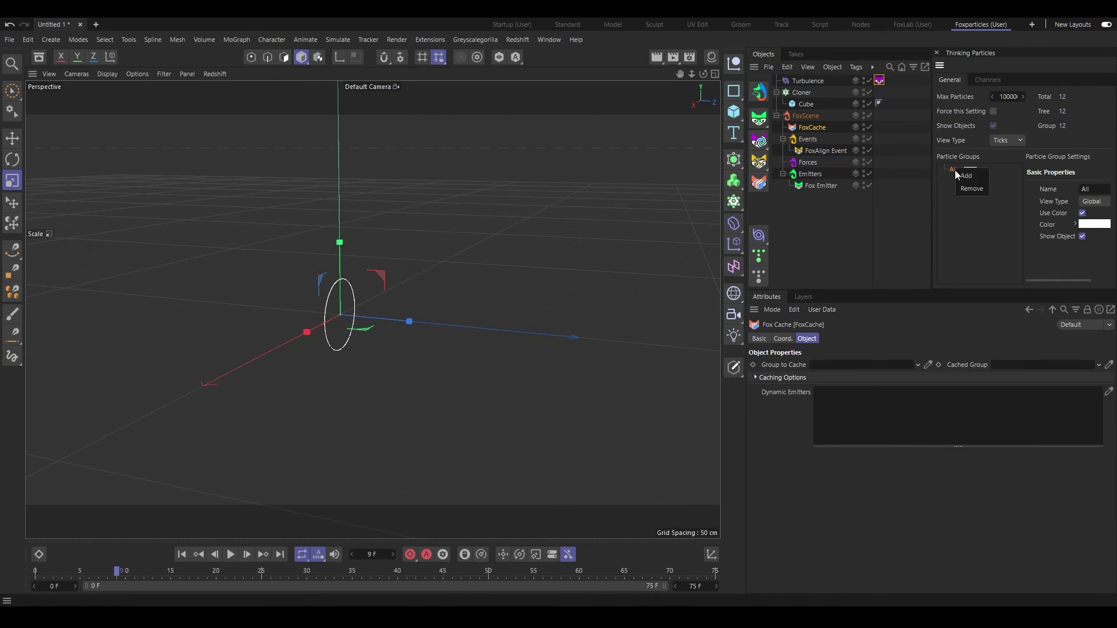
right_click(955, 169)
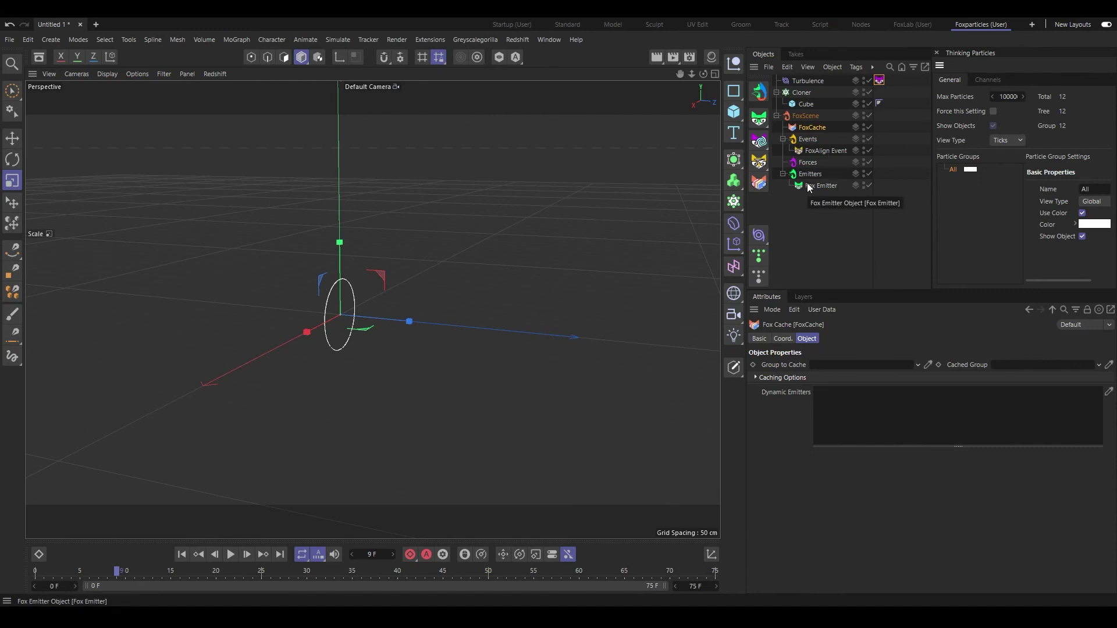
click(800, 141)
click(825, 150)
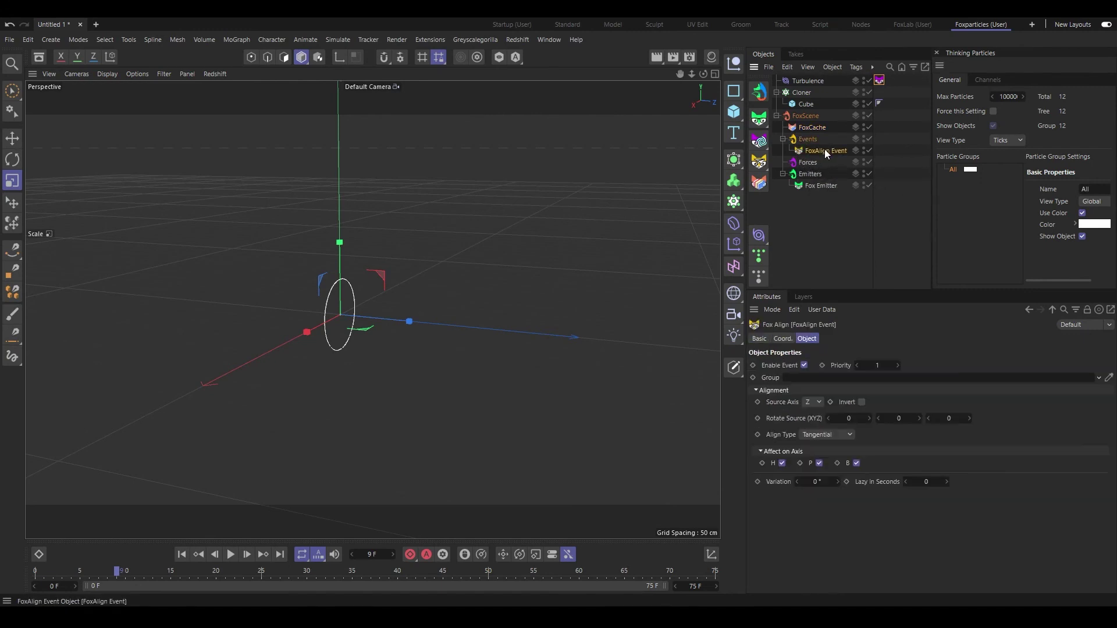
drag(759, 162, 820, 197)
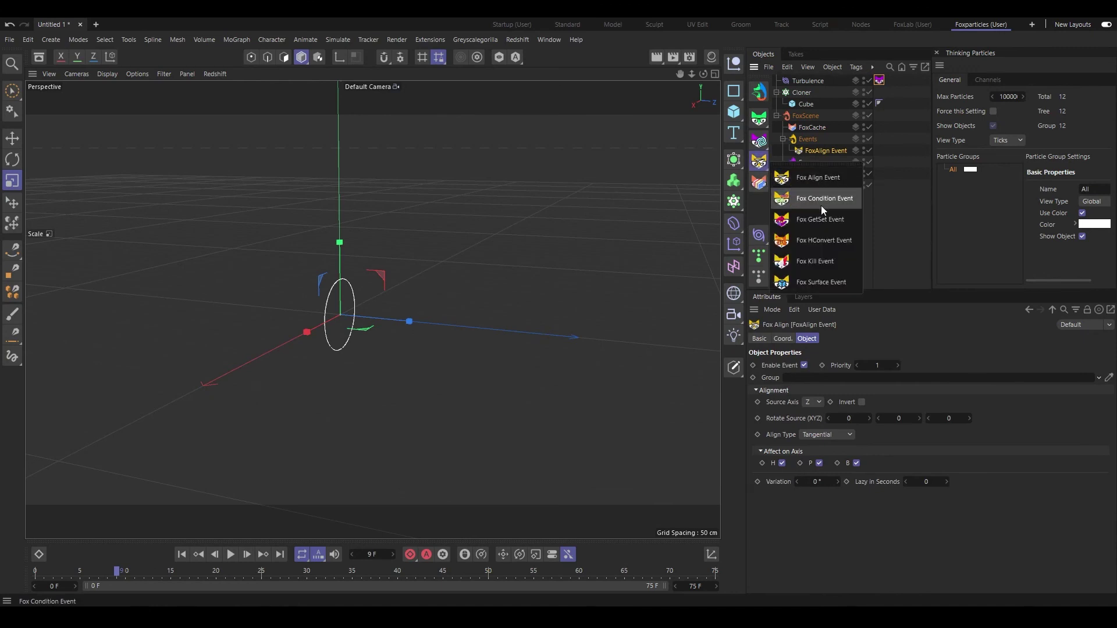
click(821, 205)
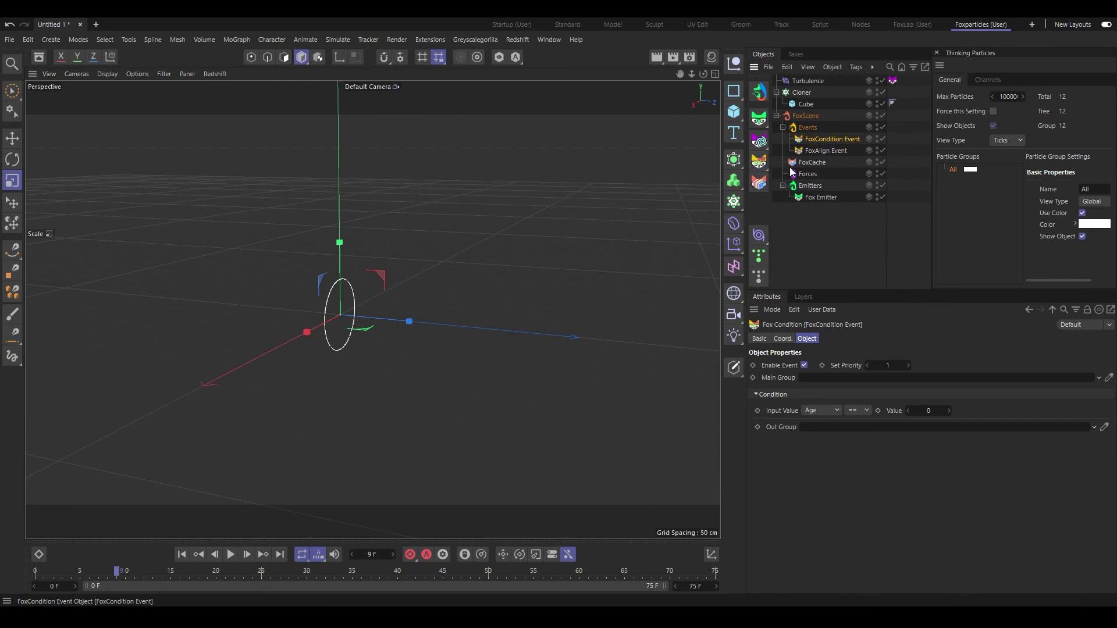
Add a Fox Dynamic Emitter and a FoxMagnet Force to the FoxScene, and briefly play the animation.
drag(759, 118, 824, 162)
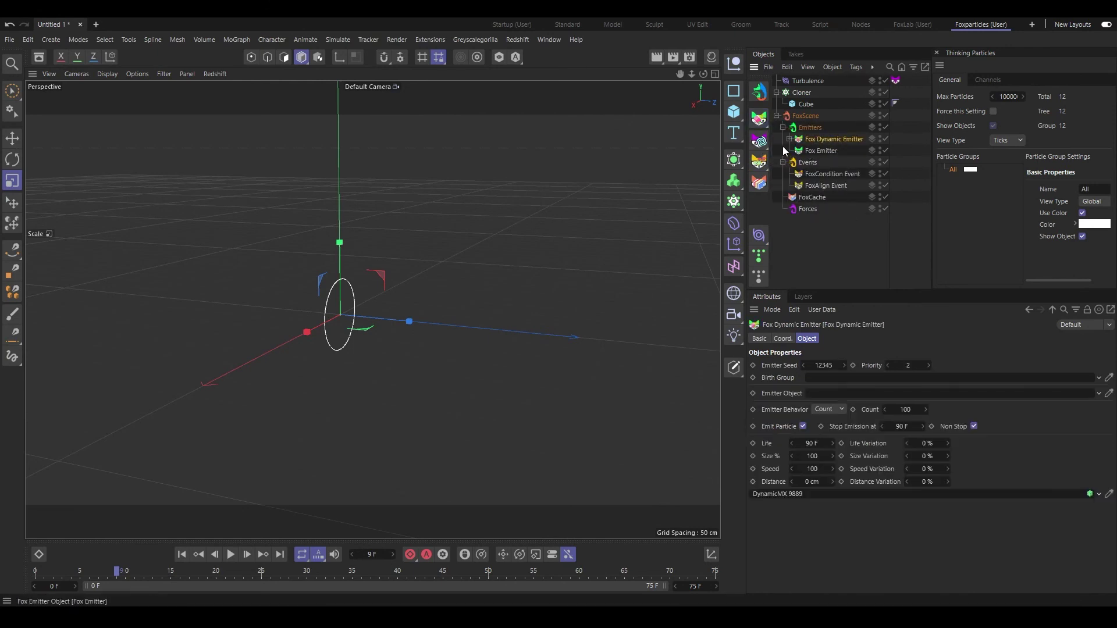
drag(759, 140, 825, 184)
click(230, 554)
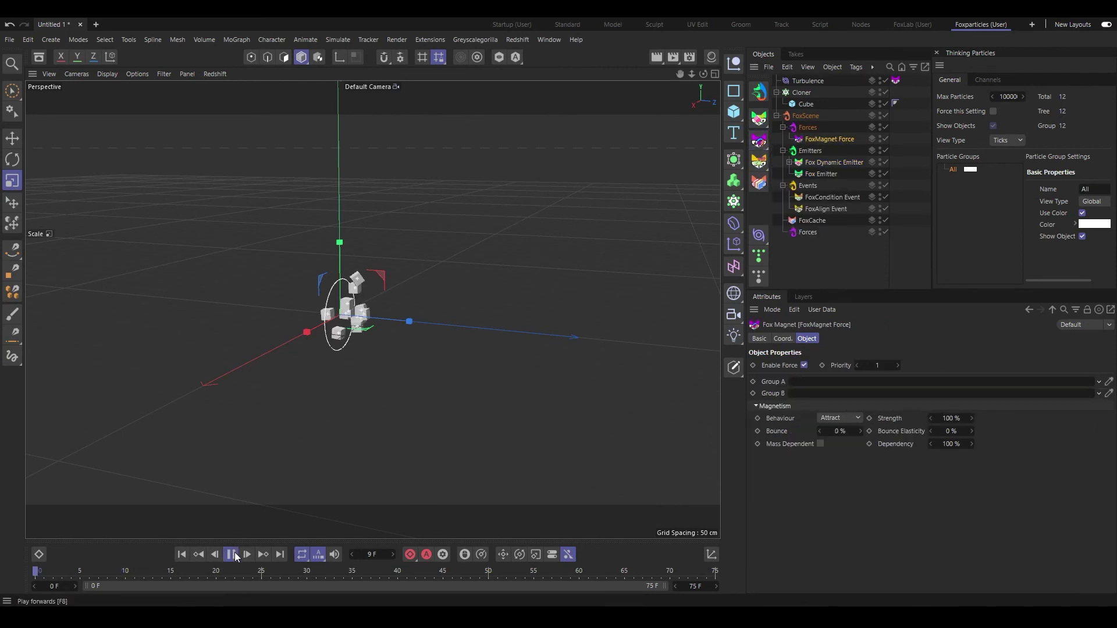
click(231, 555)
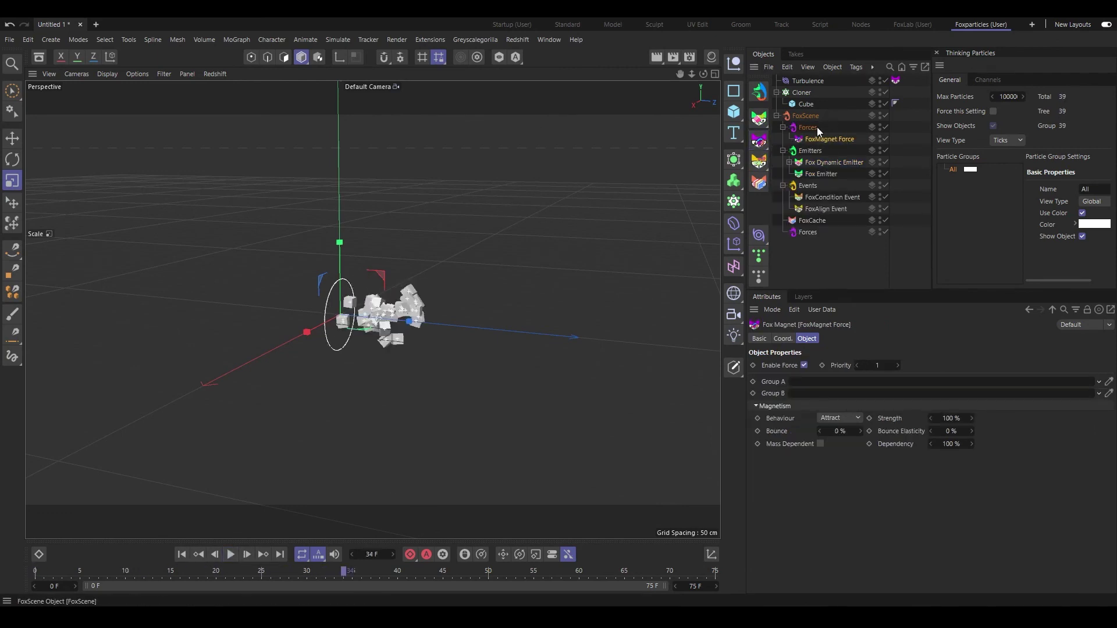
Try moving the FoxMagnet Force out of the FoxScene, and return it to the Forces container.
drag(825, 138, 823, 270)
click(647, 346)
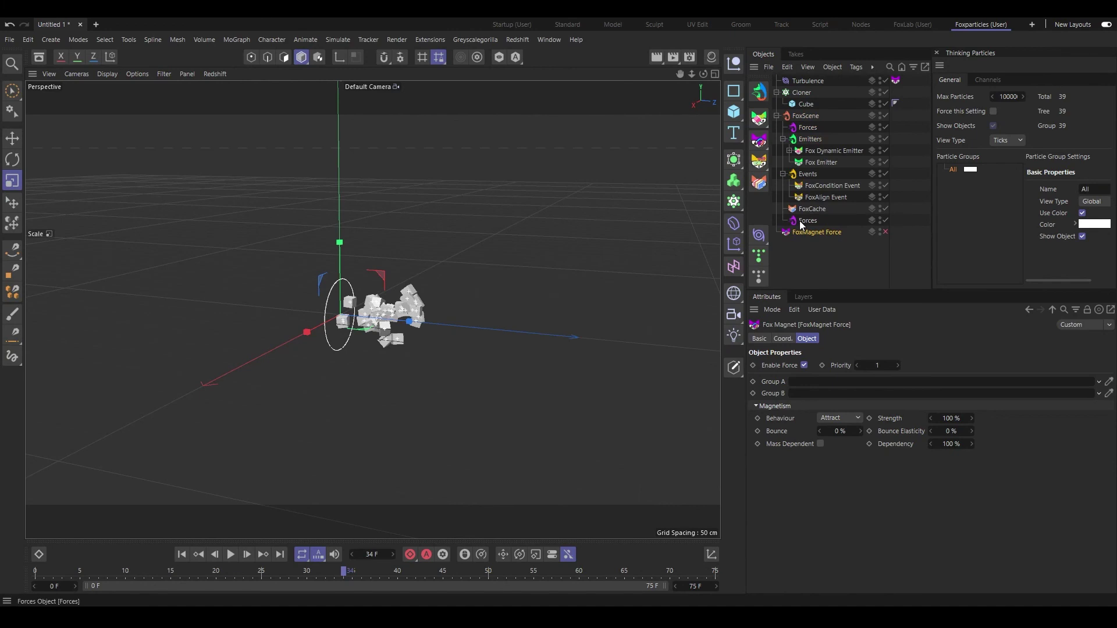
drag(806, 232, 822, 127)
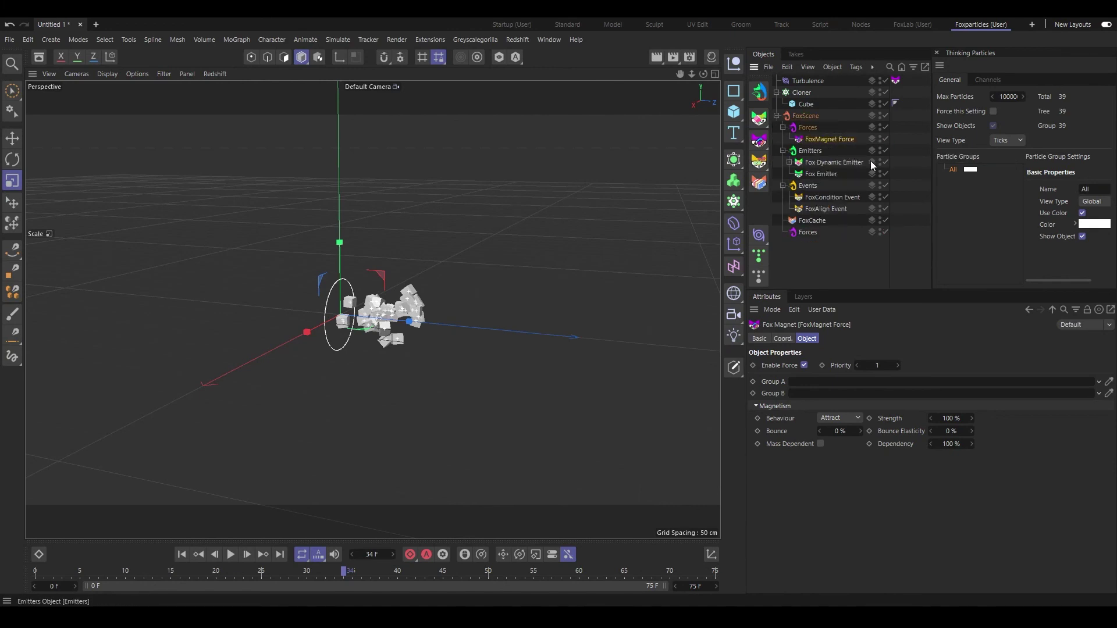
Delete the duplicate empty Forces container and collapse the remaining Forces, Emitters and Events containers.
click(808, 232)
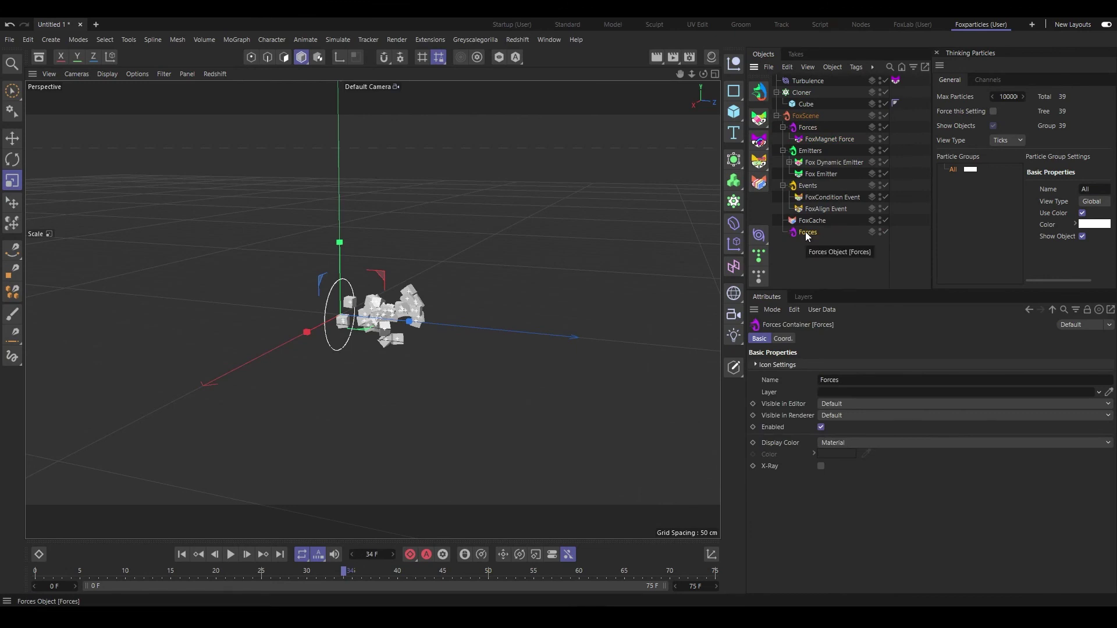
drag(807, 233, 809, 129)
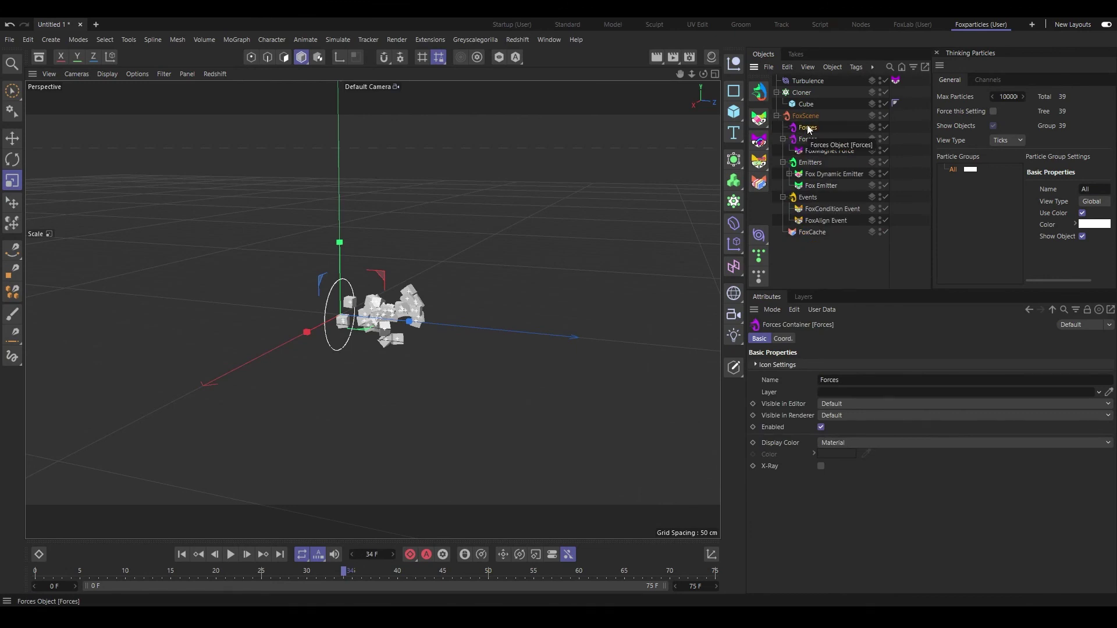
key(Delete)
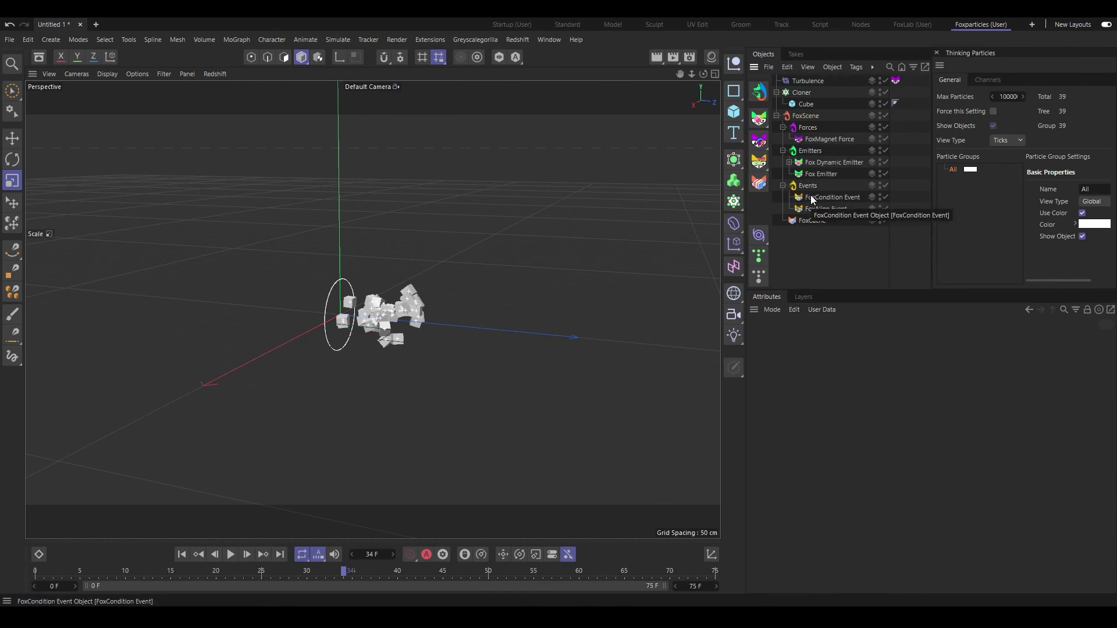
click(782, 127)
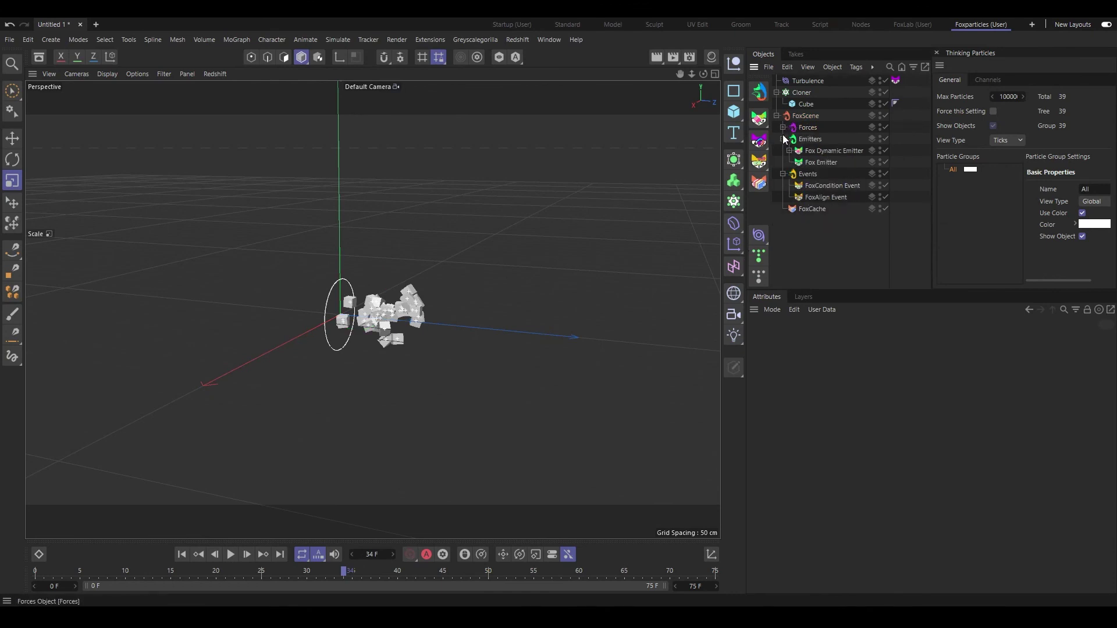
click(783, 138)
click(782, 150)
Try moving the FoxCache out of the FoxScene, and put it back under FoxScene and re-enable it.
drag(798, 163, 815, 217)
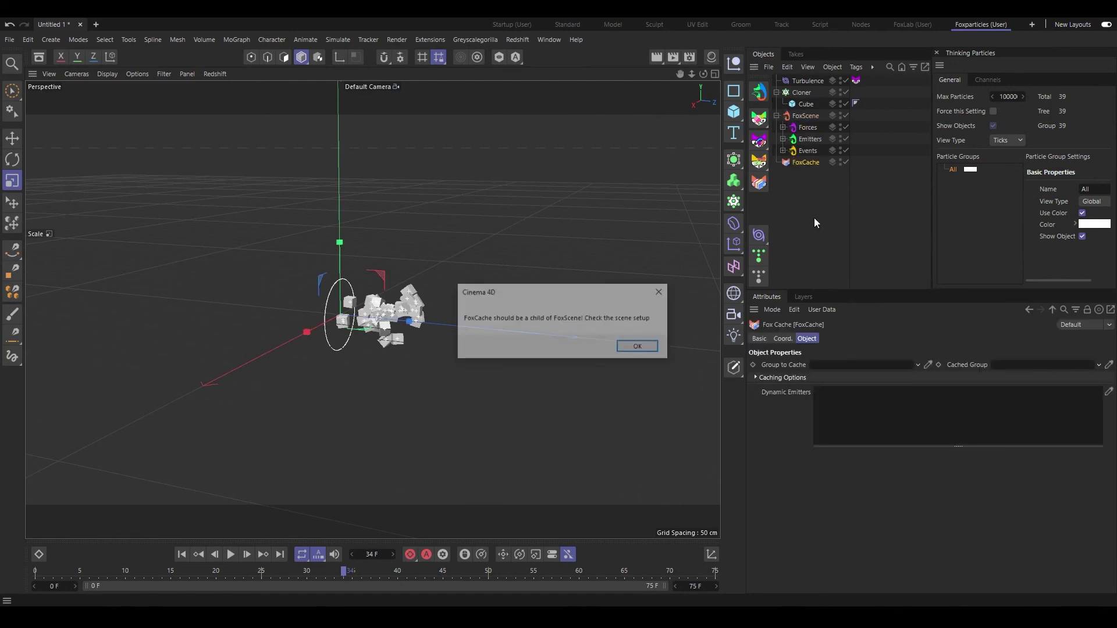
click(638, 347)
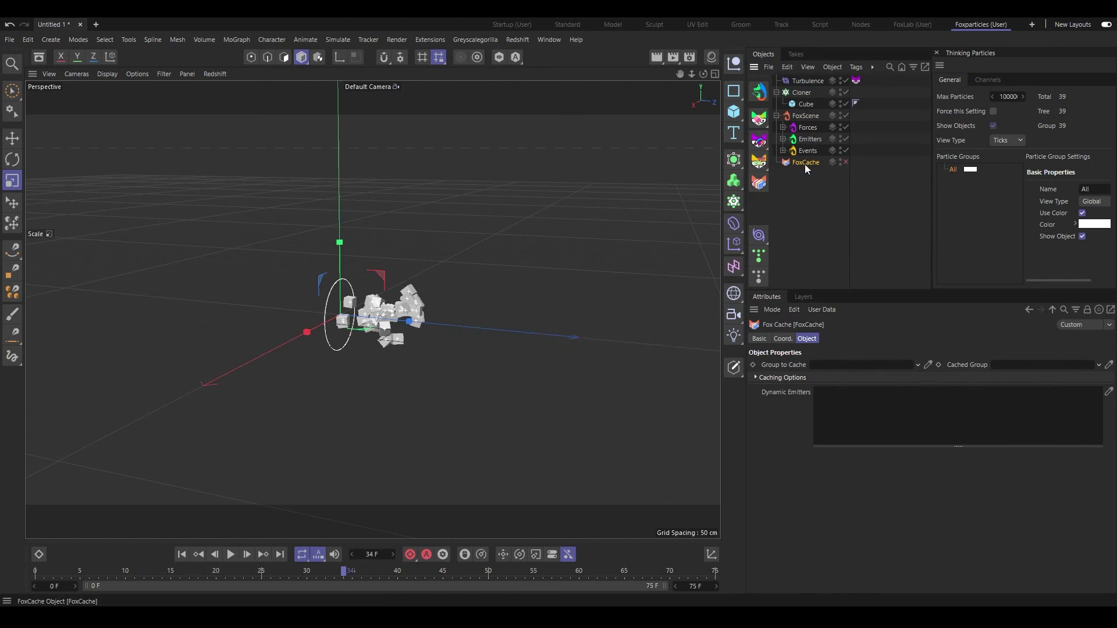
drag(804, 164, 800, 124)
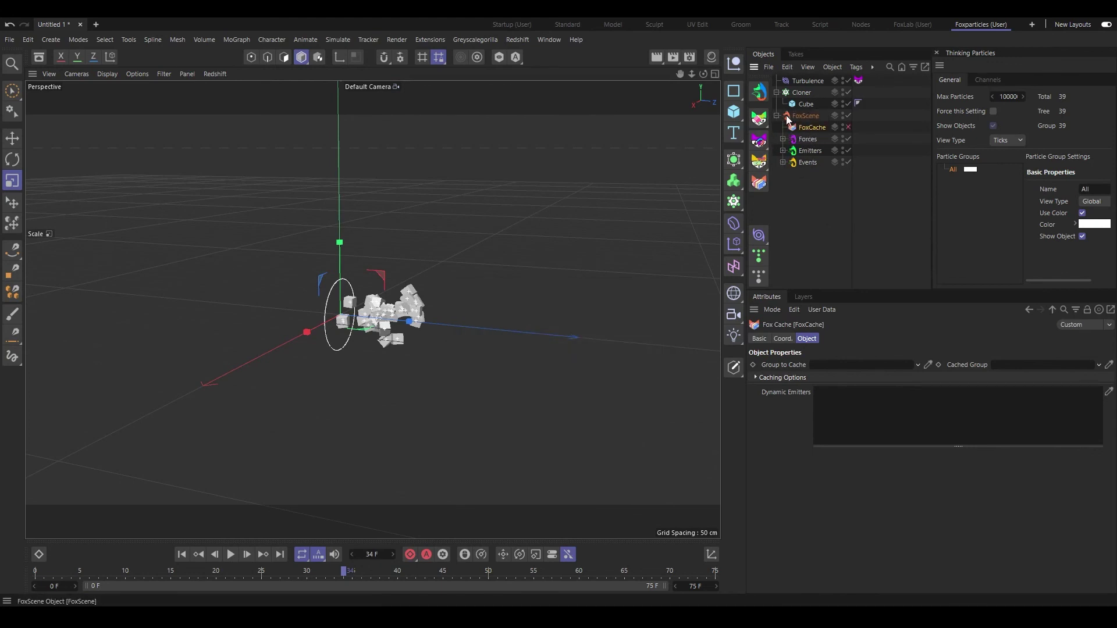
click(848, 127)
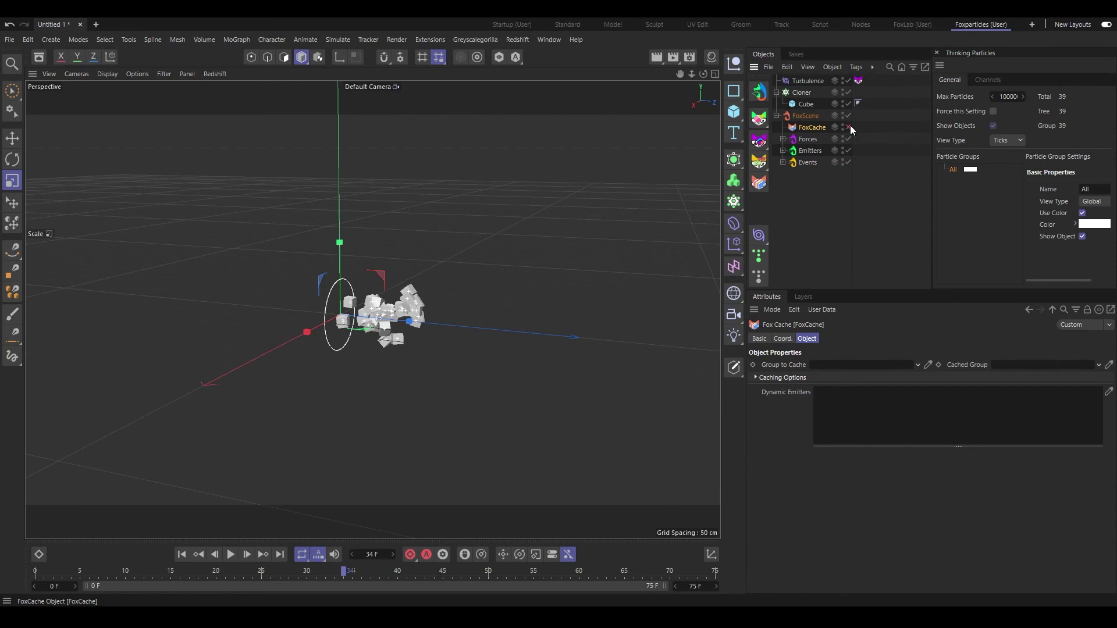
Play the animation from the start, disable the FoxMagnet Force to compare the cubes' motion, and stop playback.
click(181, 554)
click(231, 554)
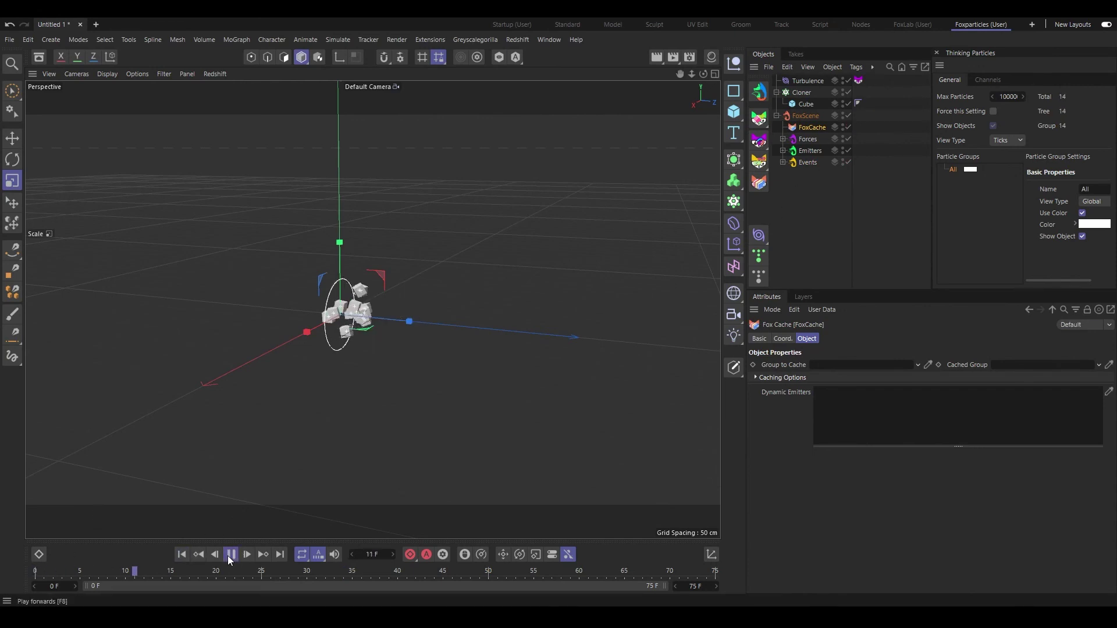
click(782, 139)
click(828, 150)
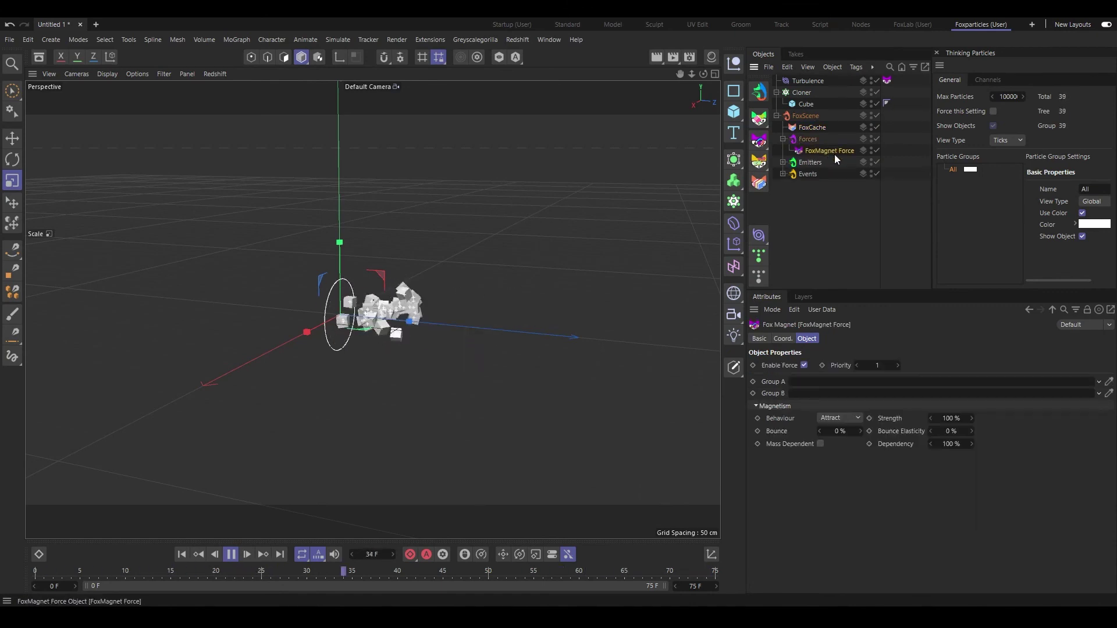
click(804, 365)
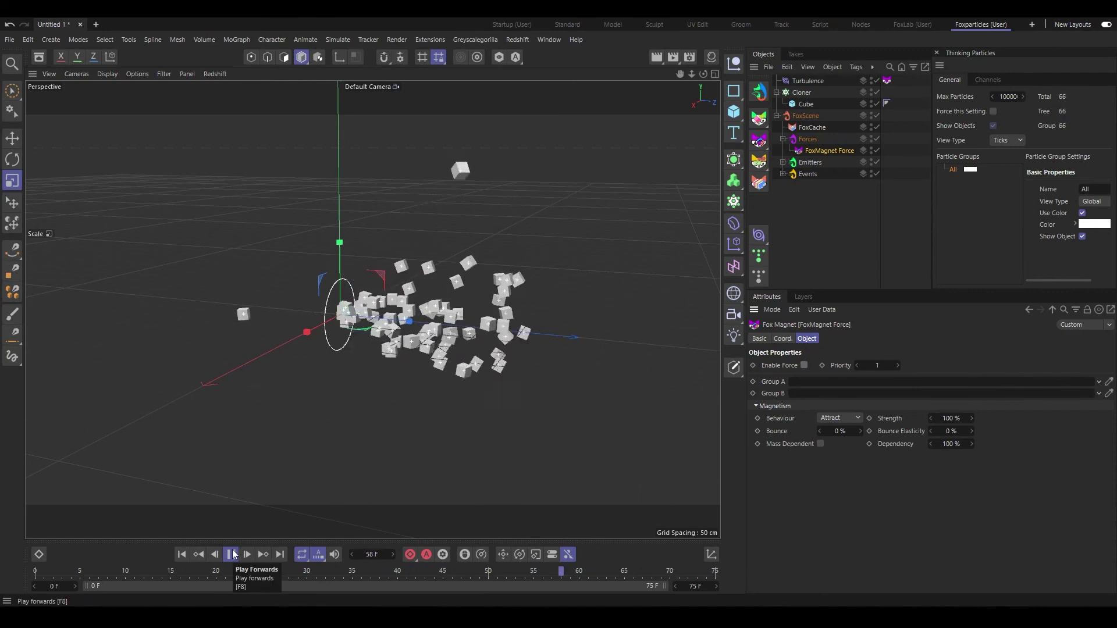
click(231, 554)
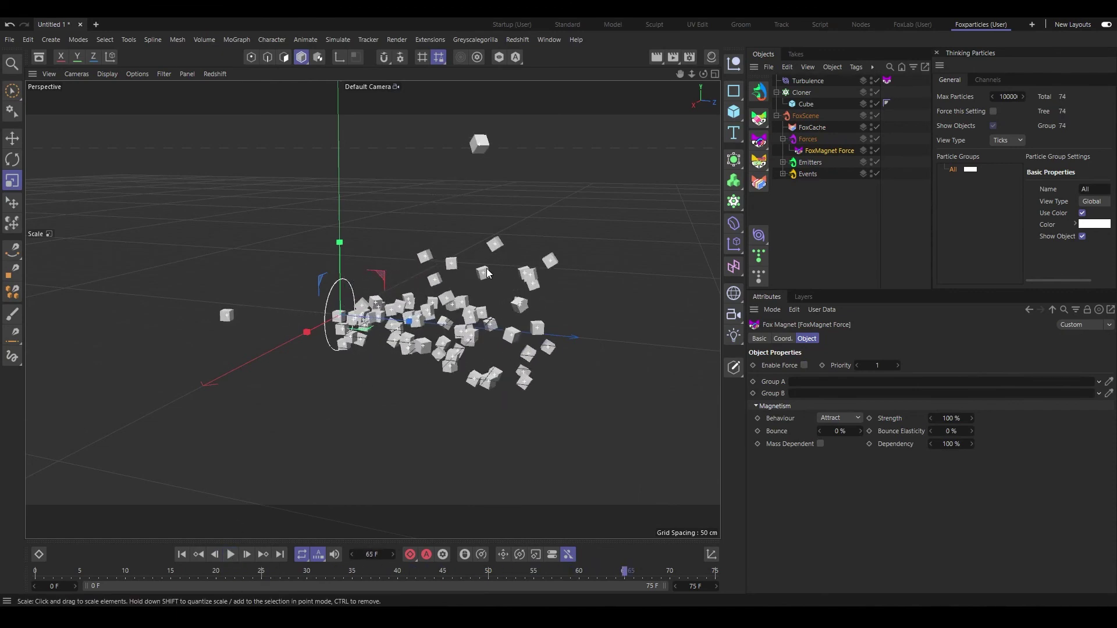